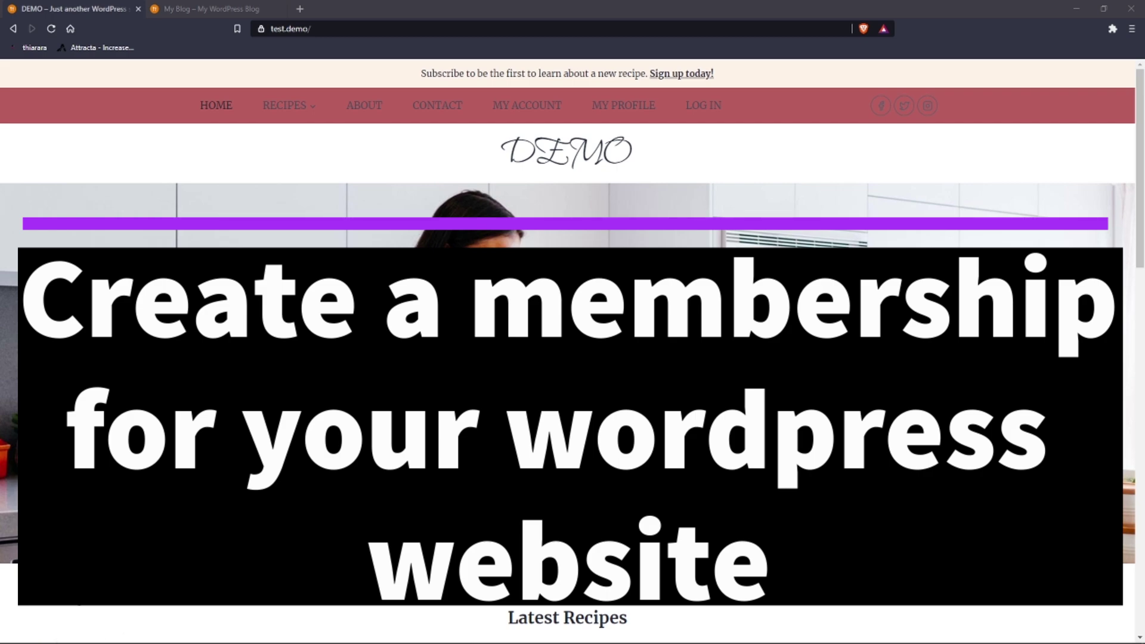
# Scroll the home page down to the Latest Recipes list with the Blueberry Buttermilk Pancakes post
pyautogui.scroll(-6, 427, 507)
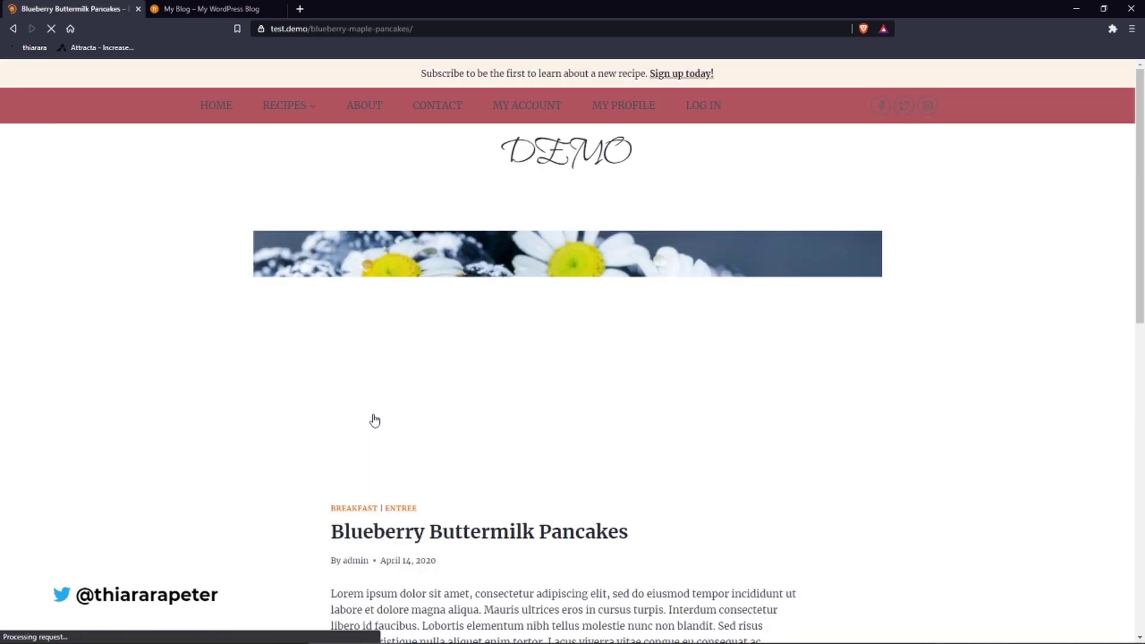
pyautogui.scroll(-5, 341, 388)
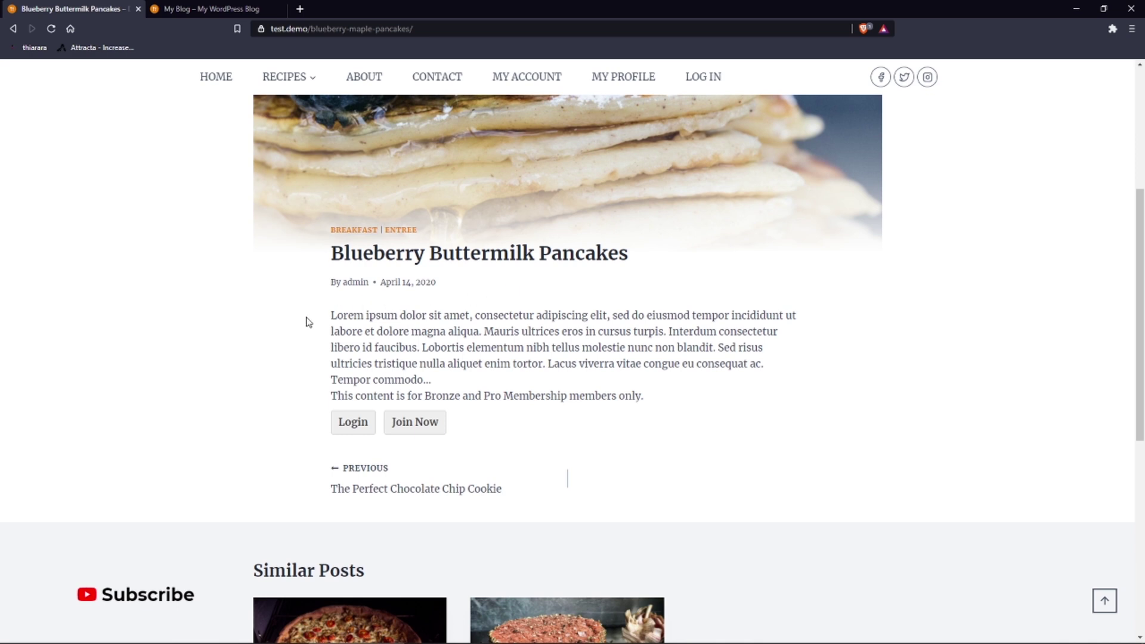
pyautogui.moveTo(777, 370); pyautogui.dragTo(344, 315)
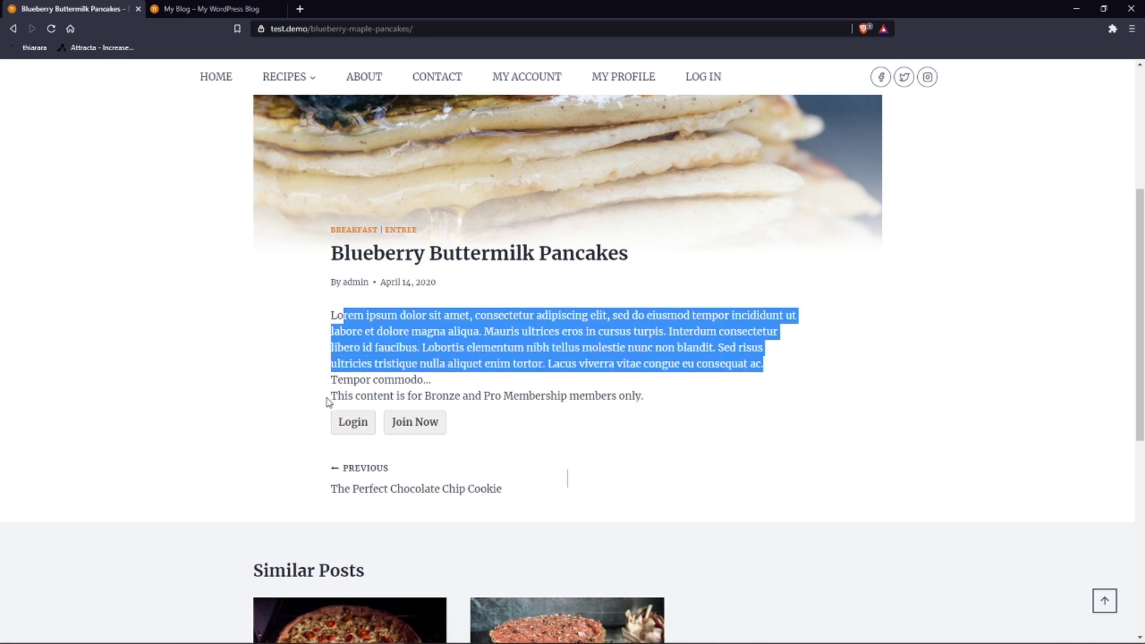
pyautogui.moveTo(329, 397); pyautogui.dragTo(449, 411)
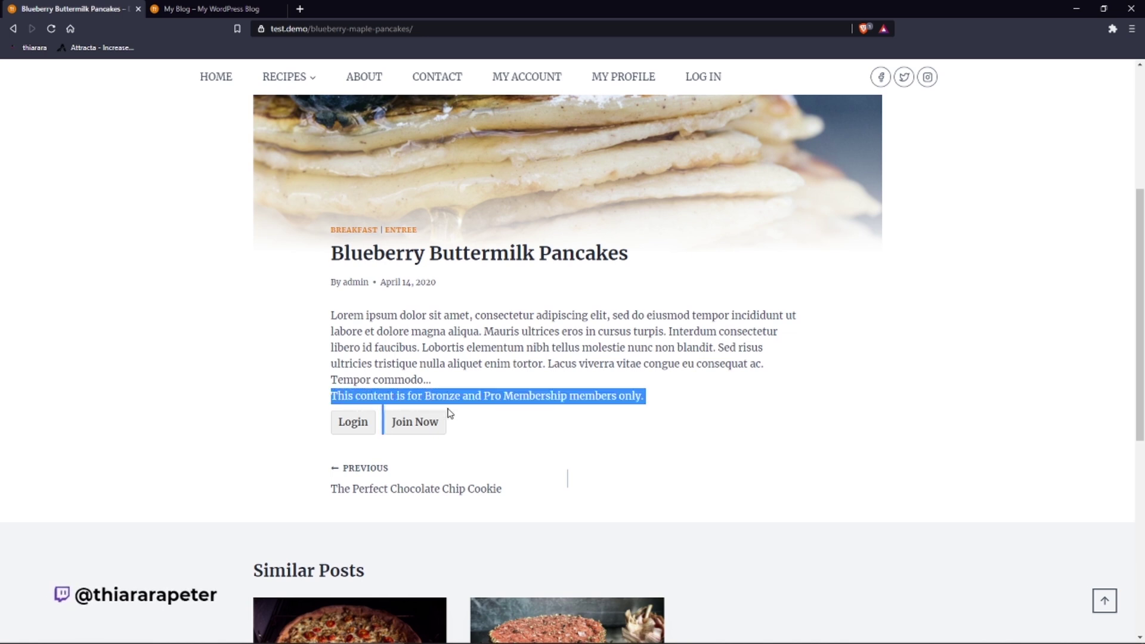
pyautogui.click(564, 445)
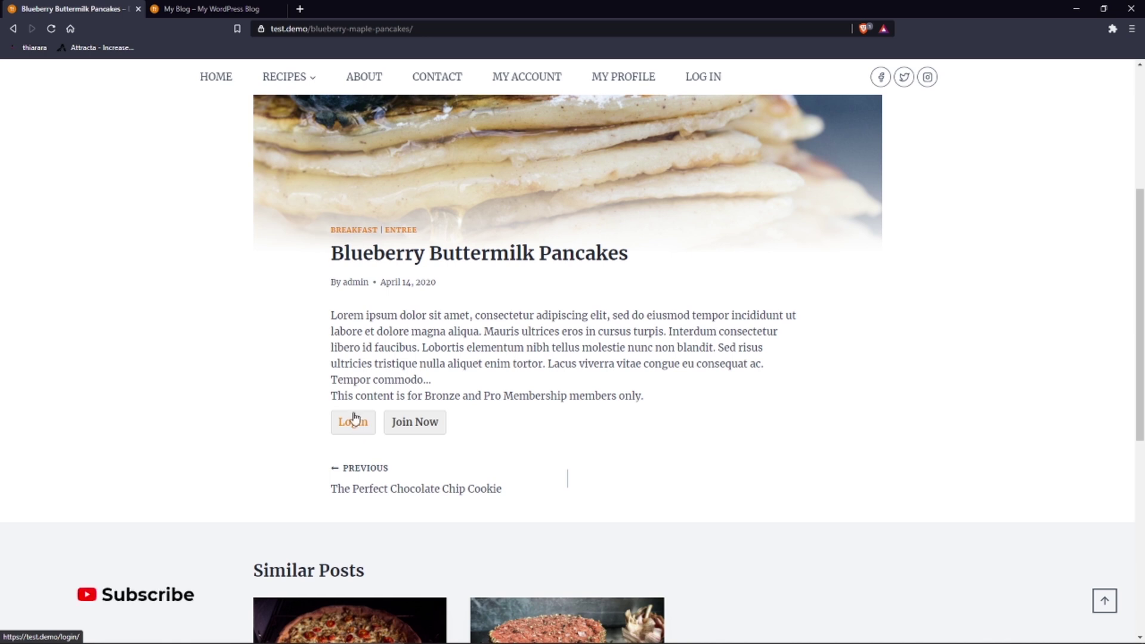
# Choose the Pro Membership level and submit the account form using the saved login
pyautogui.click(415, 424)
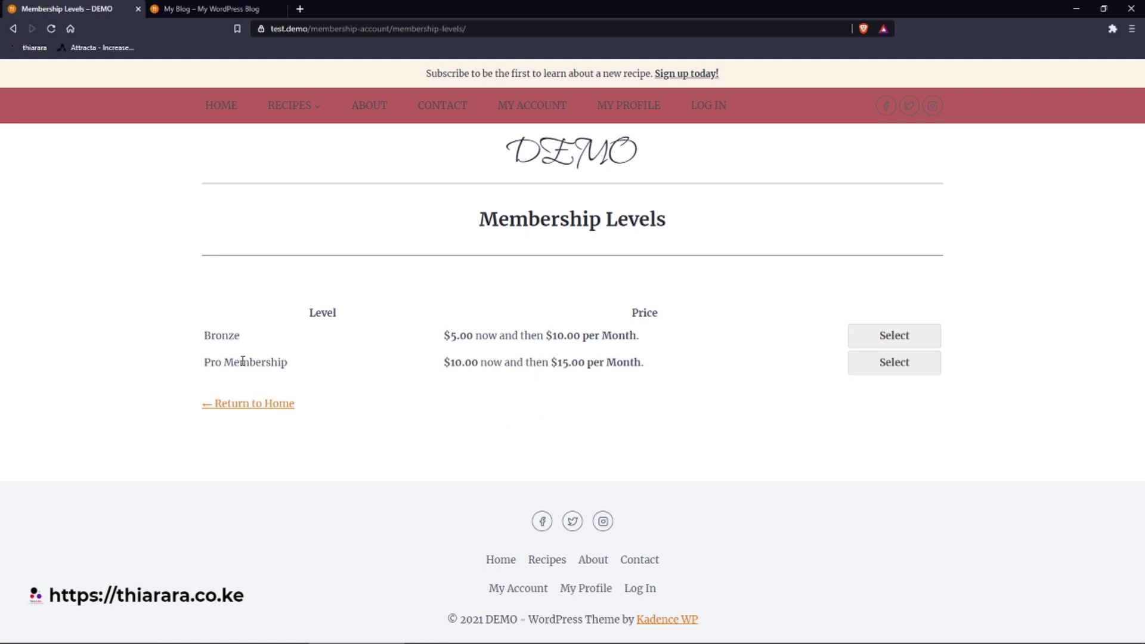
pyautogui.click(894, 372)
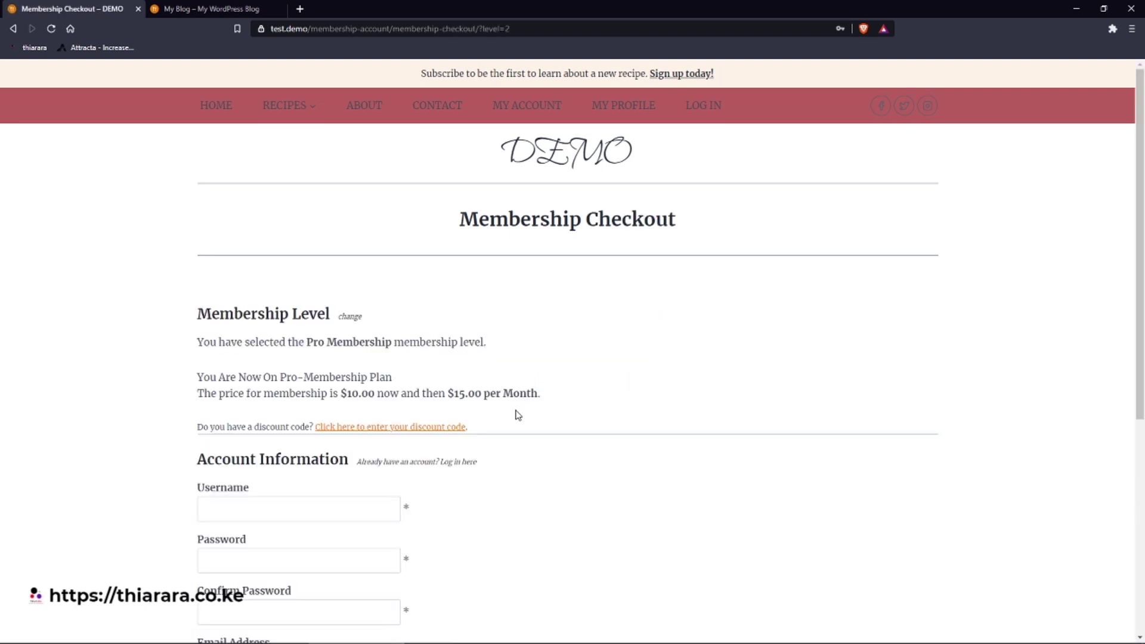
pyautogui.scroll(-3, 485, 431)
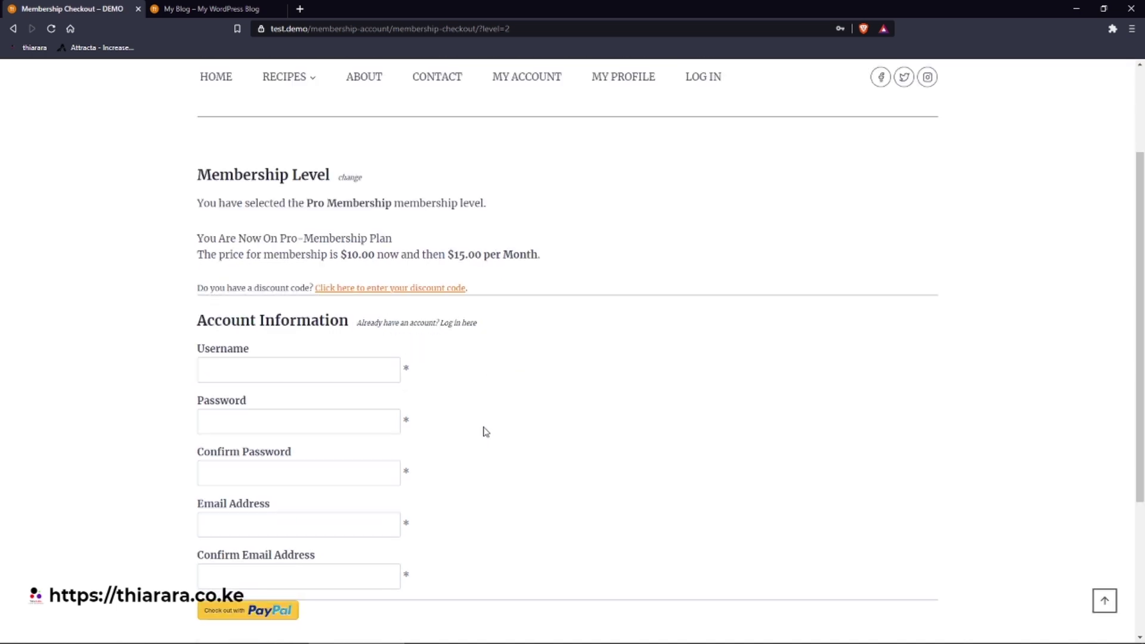
pyautogui.click(273, 370)
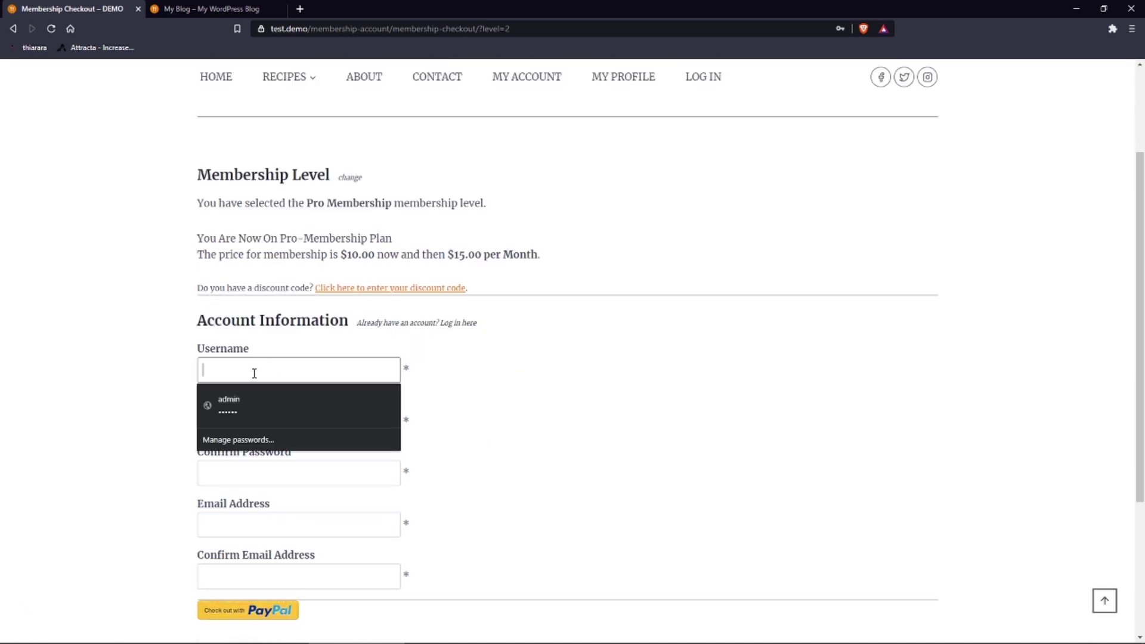
pyautogui.click(229, 405)
pyautogui.click(212, 474)
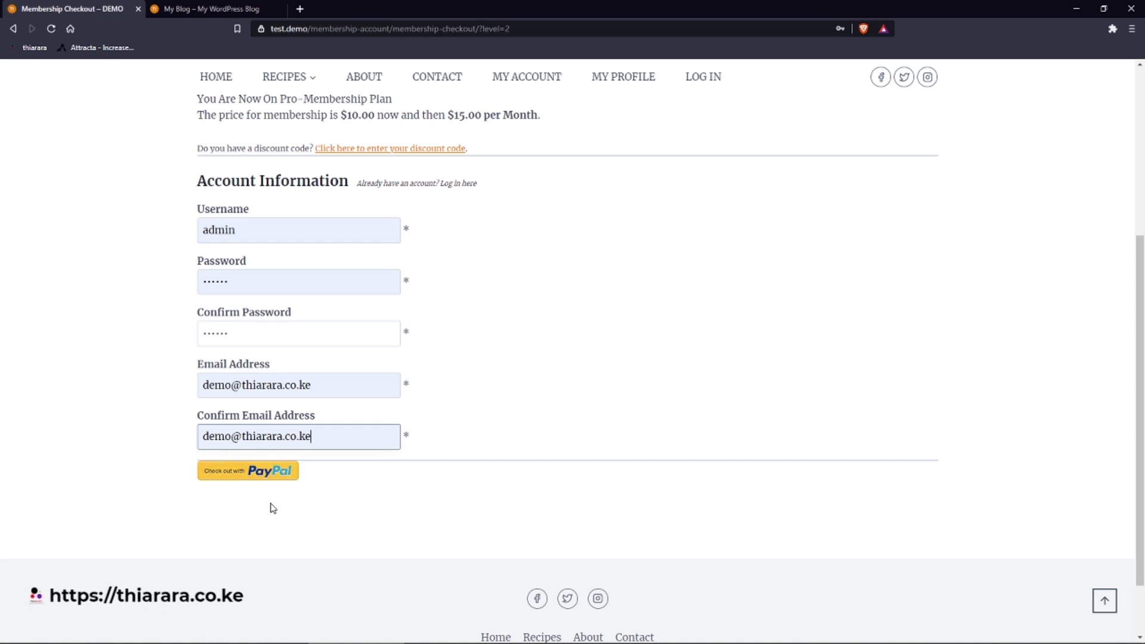
pyautogui.click(278, 475)
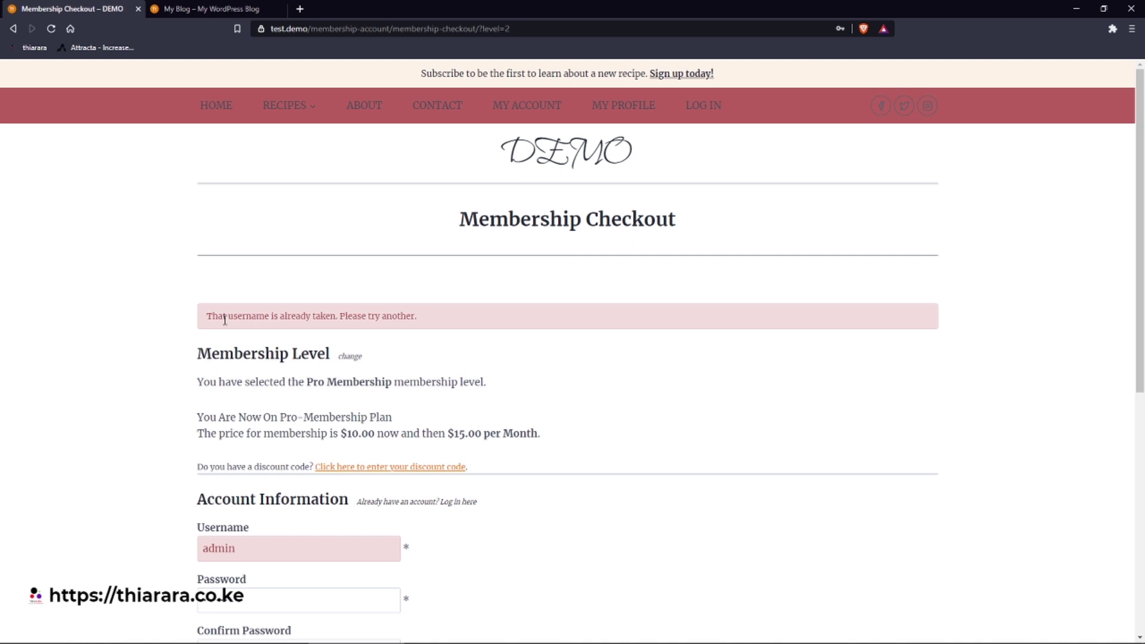
# Replace the already-taken username with a new one and resubmit for PayPal checkout
pyautogui.scroll(-4, 258, 529)
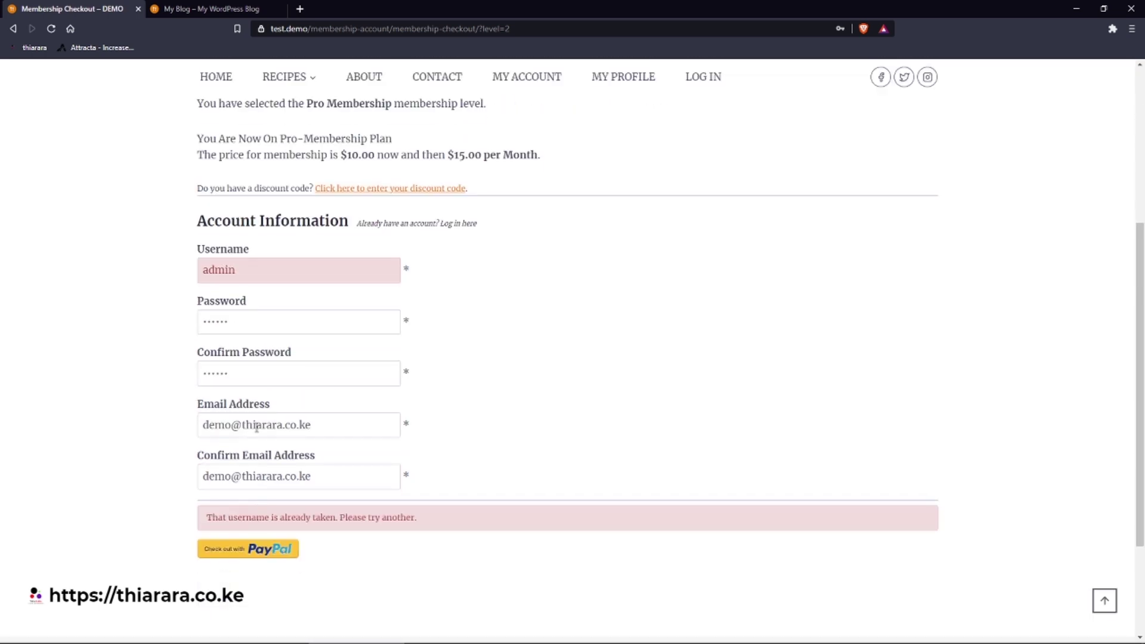
pyautogui.click(258, 272)
pyautogui.hotkey('ctrl', 'a')
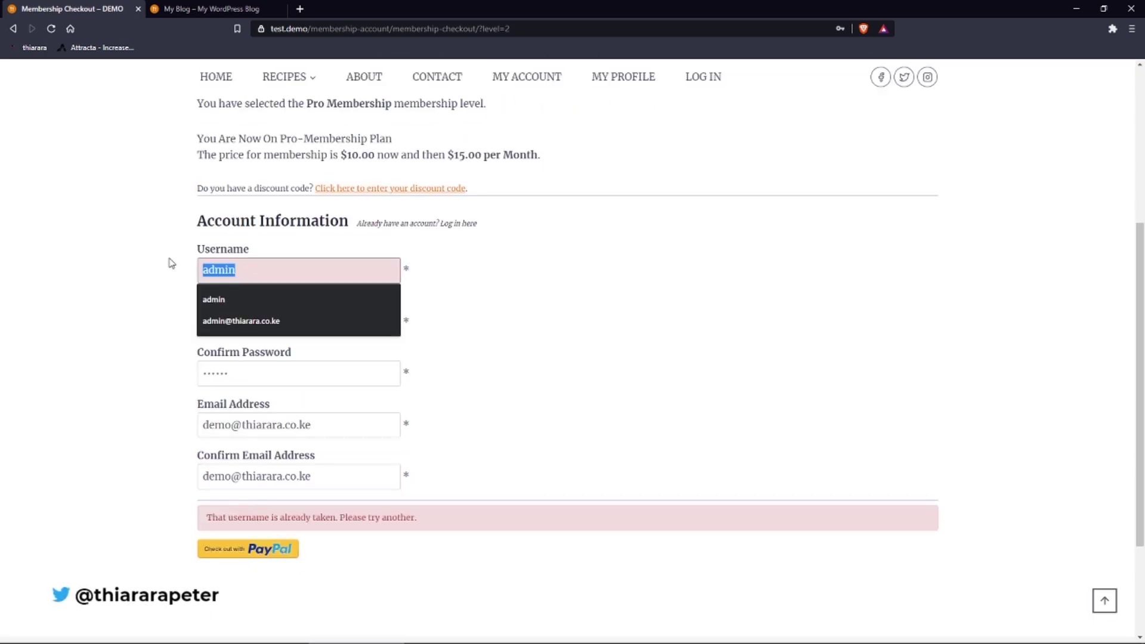
pyautogui.write('thiarara')
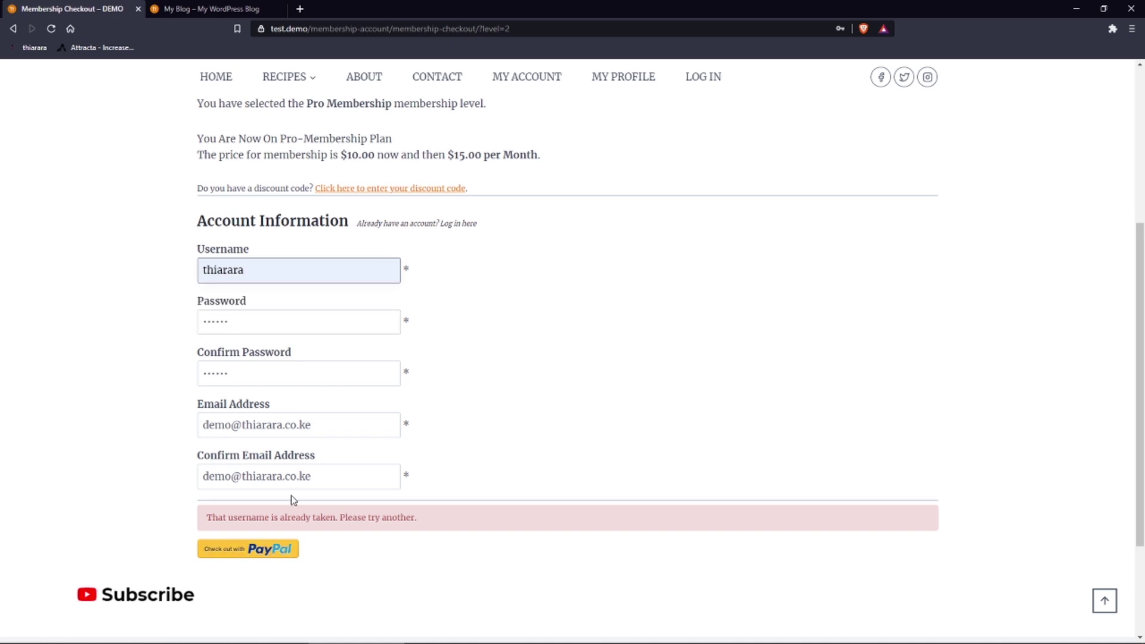
pyautogui.click(270, 549)
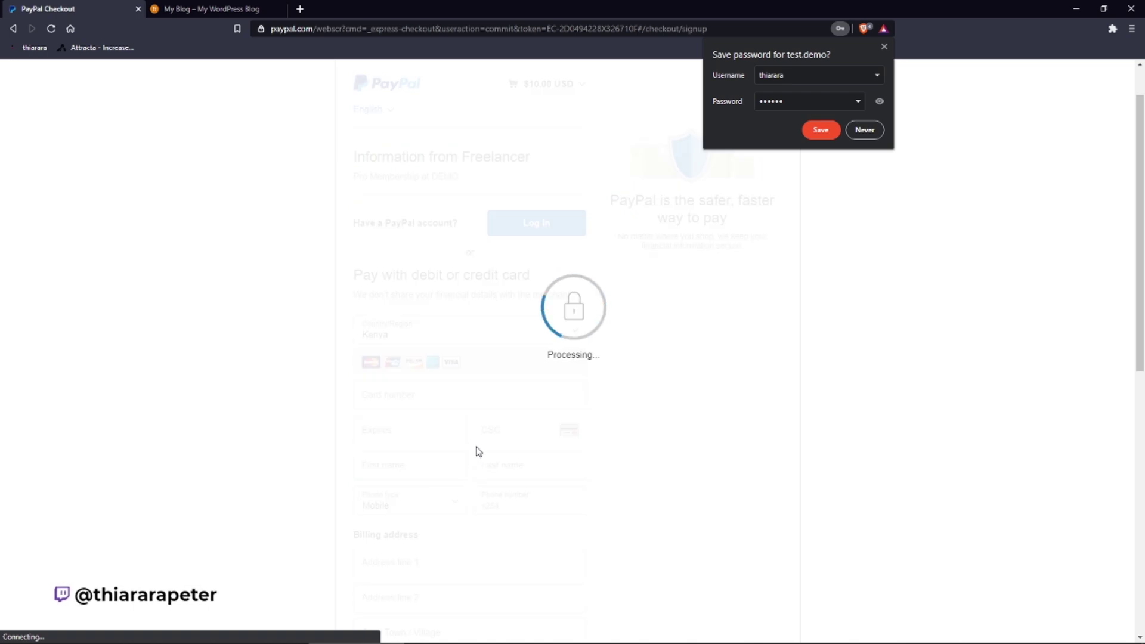
# Dismiss the save-password popup, accept PayPal's user agreement, and go back to Membership Checkout
pyautogui.click(883, 49)
pyautogui.scroll(-2, 396, 256)
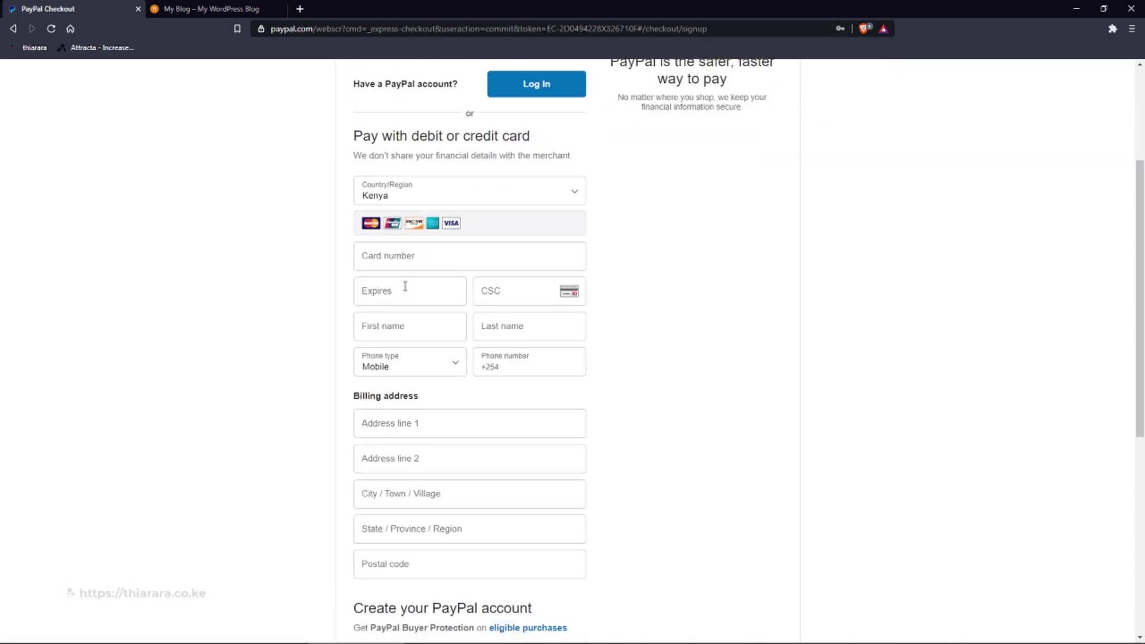
pyautogui.scroll(-2, 404, 286)
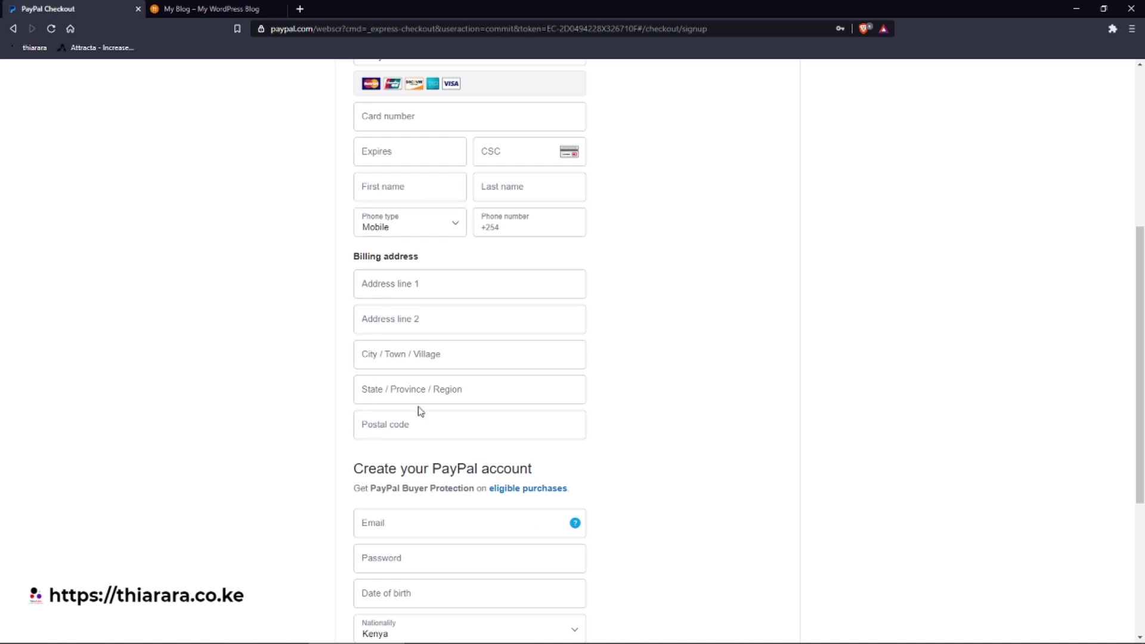
pyautogui.scroll(-4, 421, 411)
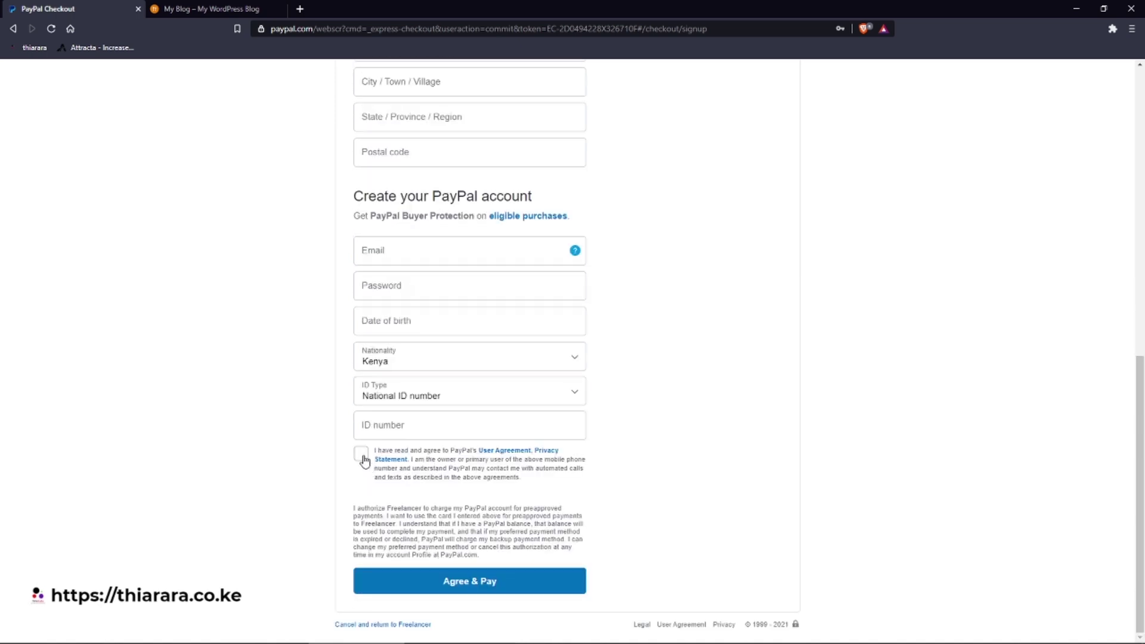
pyautogui.click(362, 455)
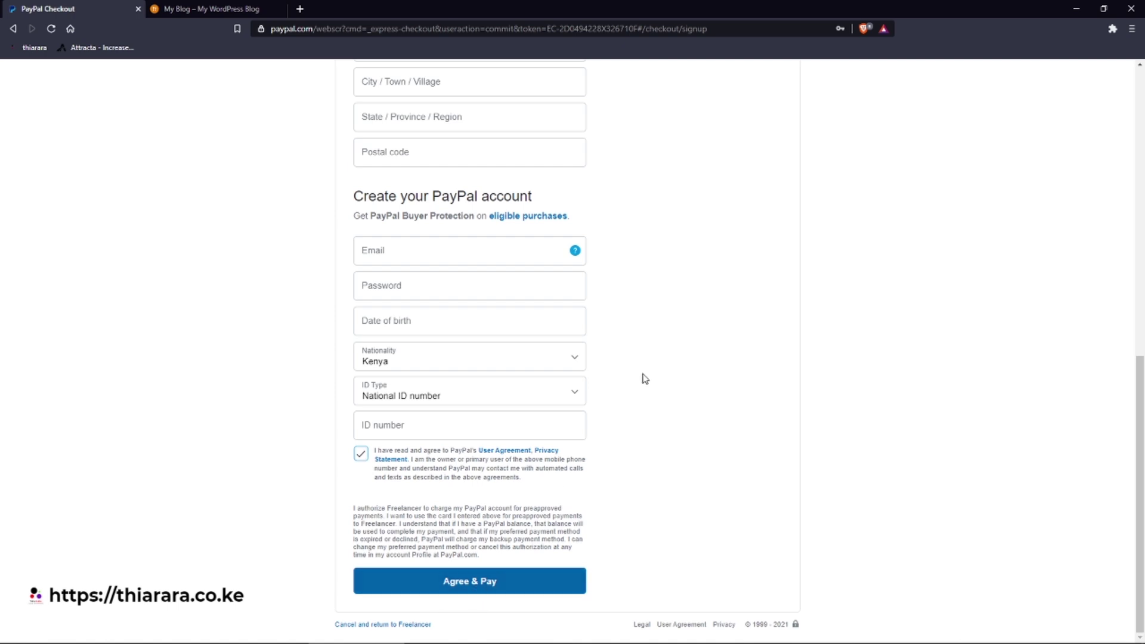
pyautogui.scroll(10, 644, 379)
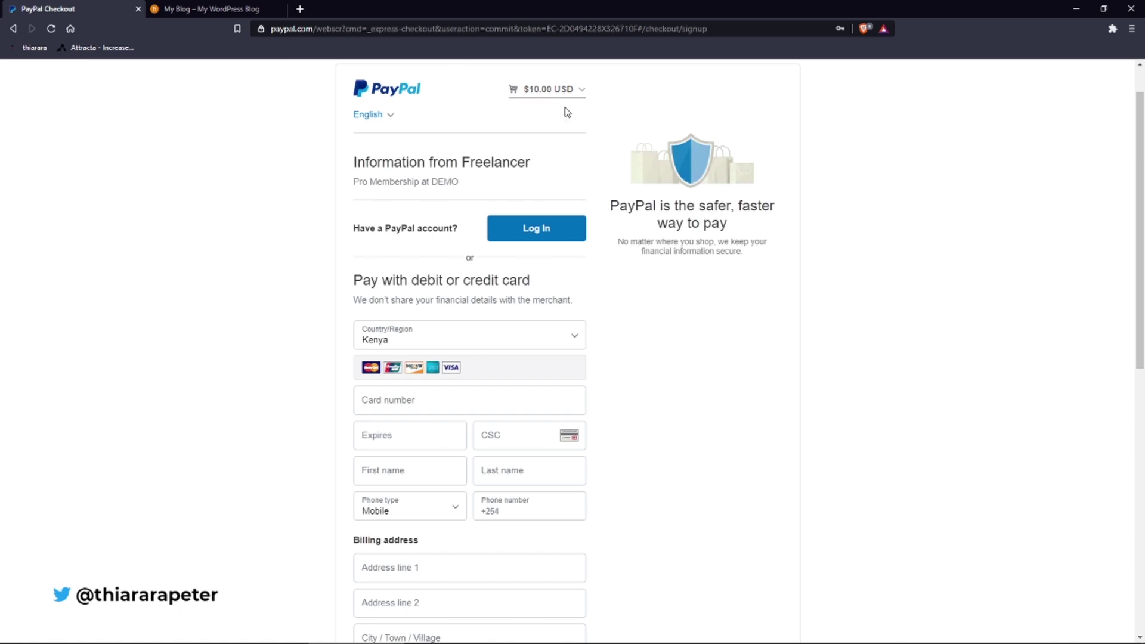
pyautogui.click(13, 28)
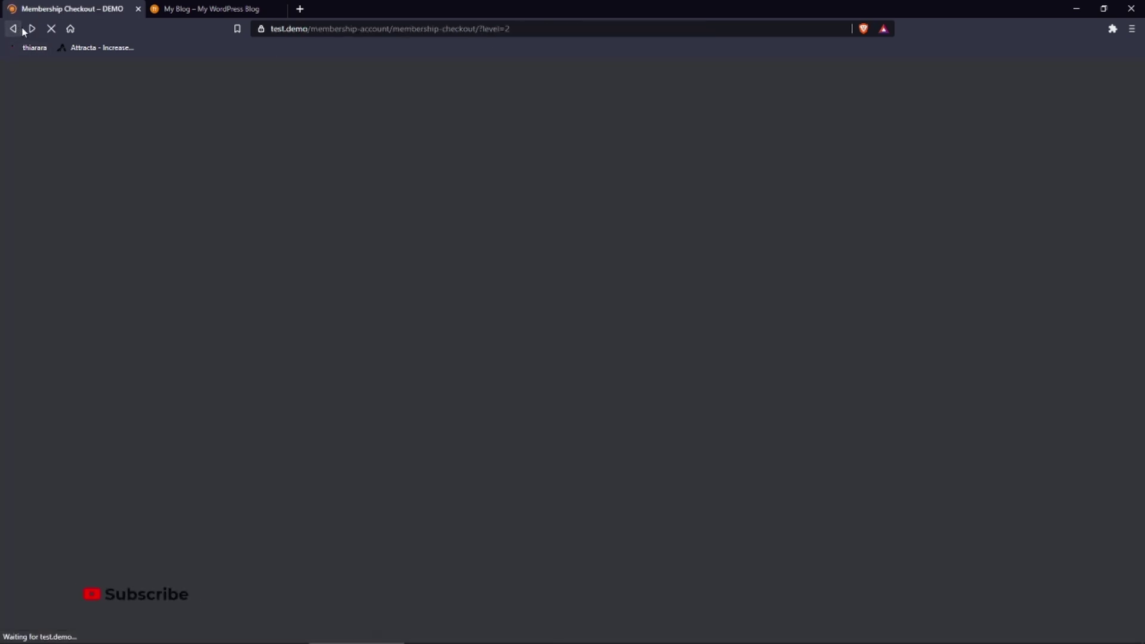
# Log in with the saved member username and password, declining to save the password
pyautogui.scroll(5, 494, 287)
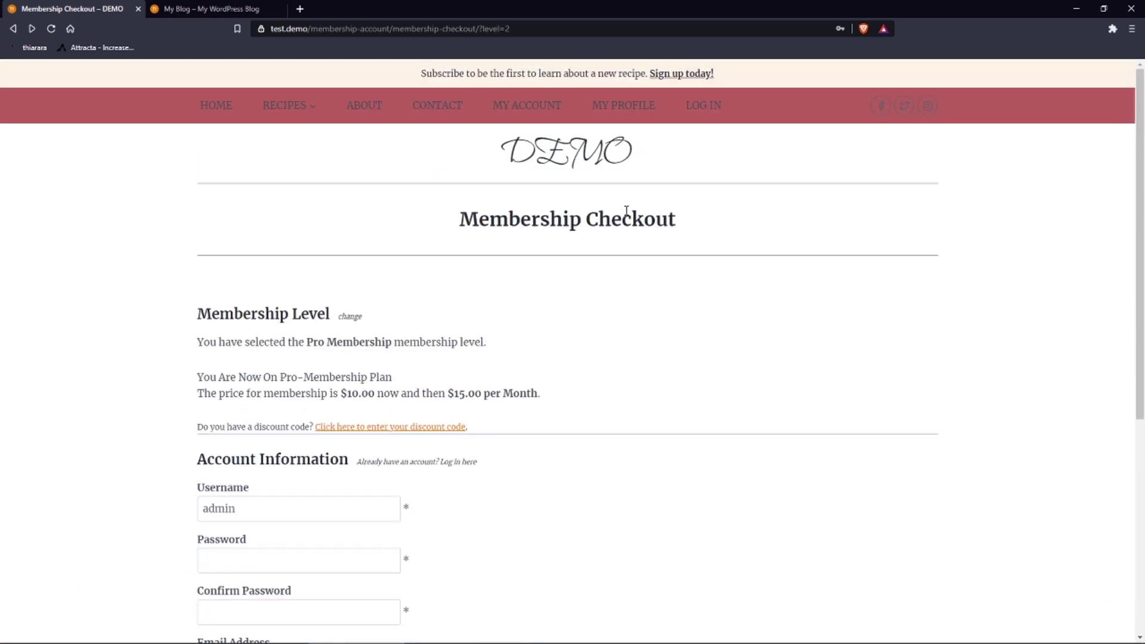
pyautogui.click(702, 112)
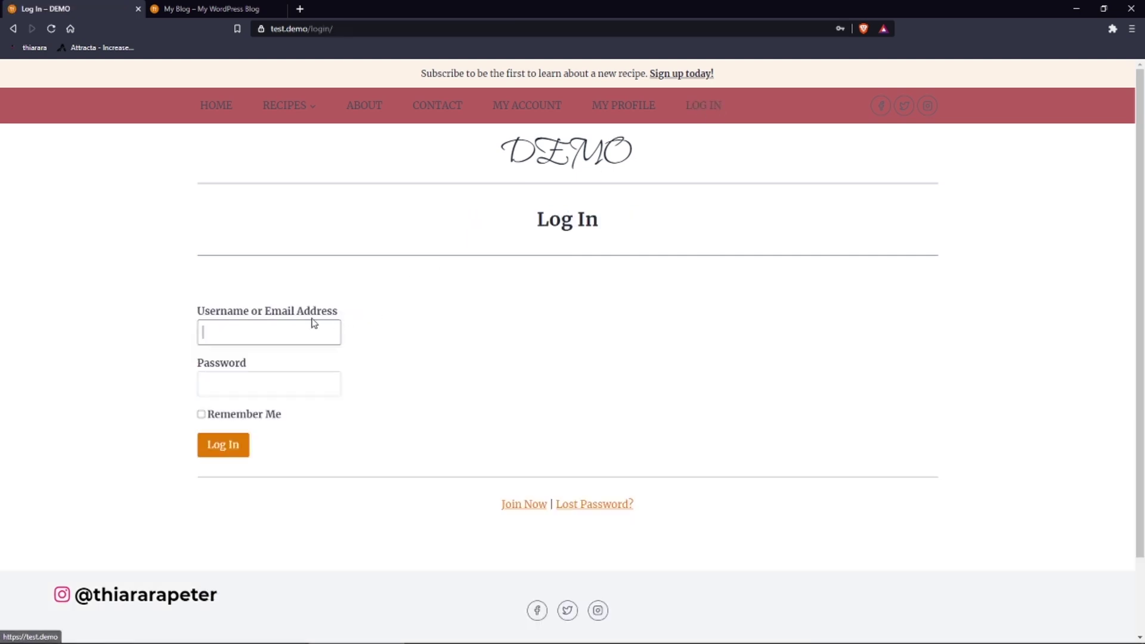
pyautogui.click(260, 328)
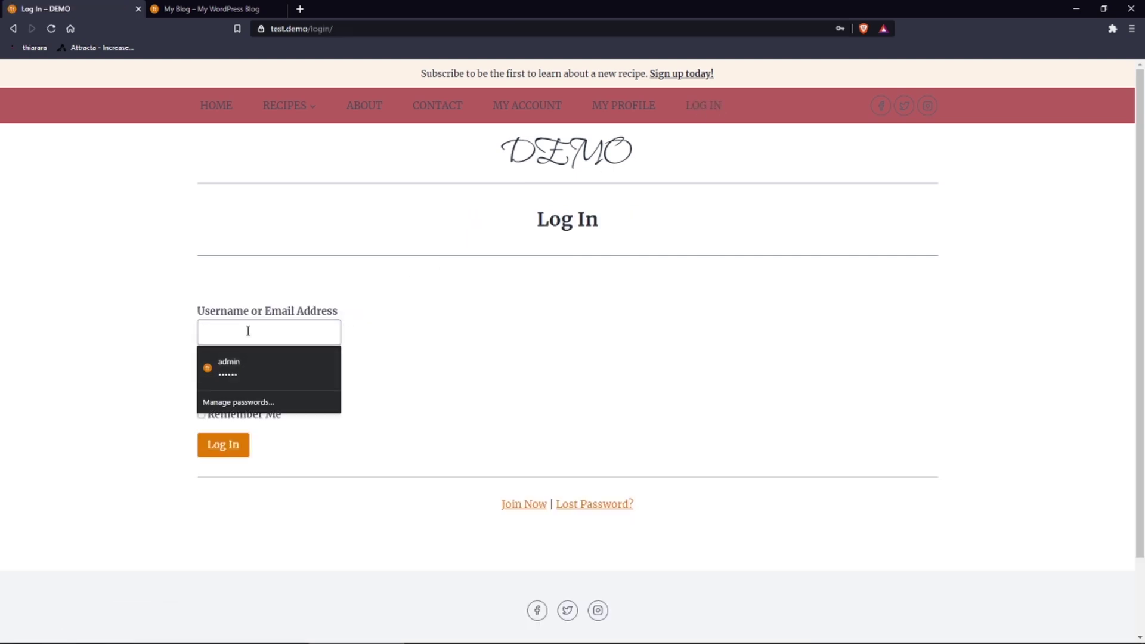
pyautogui.write('thiararapeter')
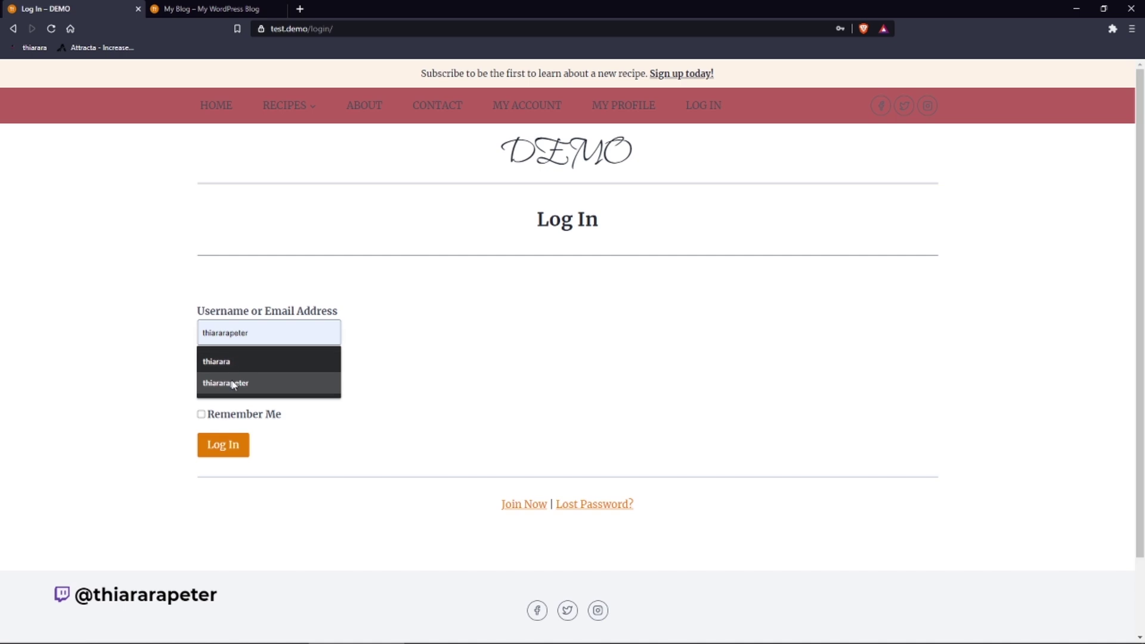
pyautogui.click(233, 384)
pyautogui.click(231, 381)
pyautogui.write('•••••••')
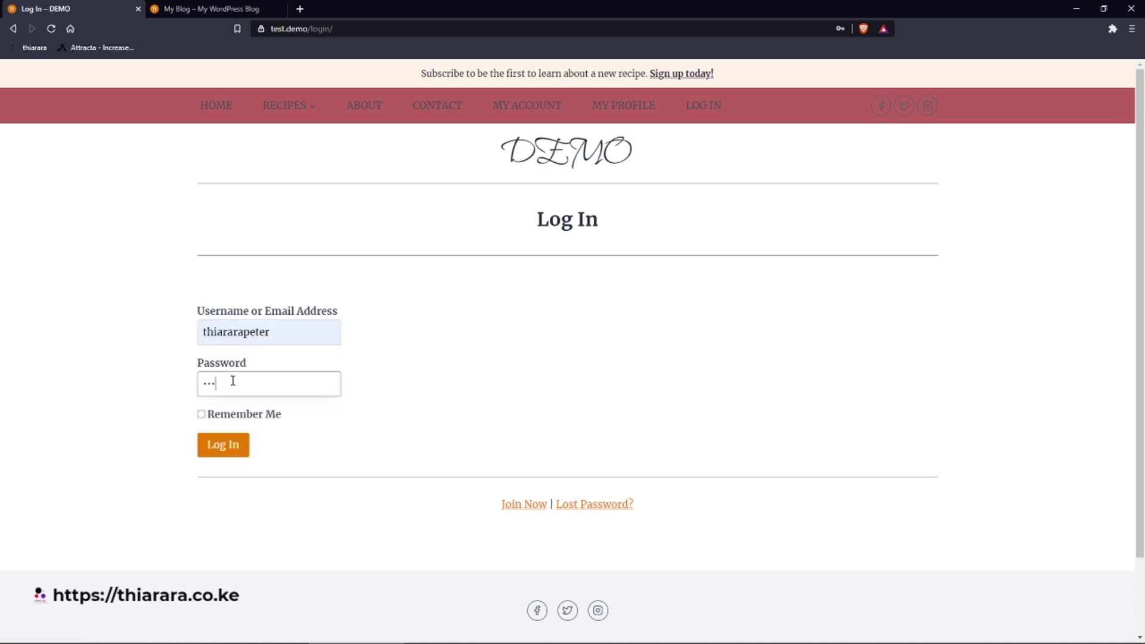
pyautogui.press('Return')
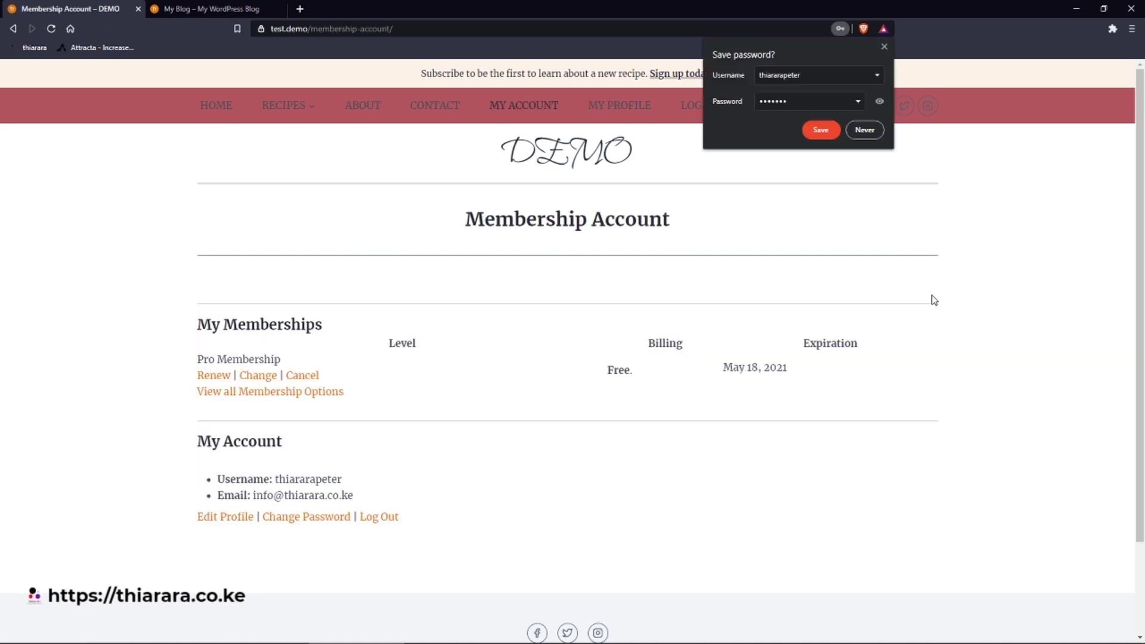
pyautogui.click(884, 46)
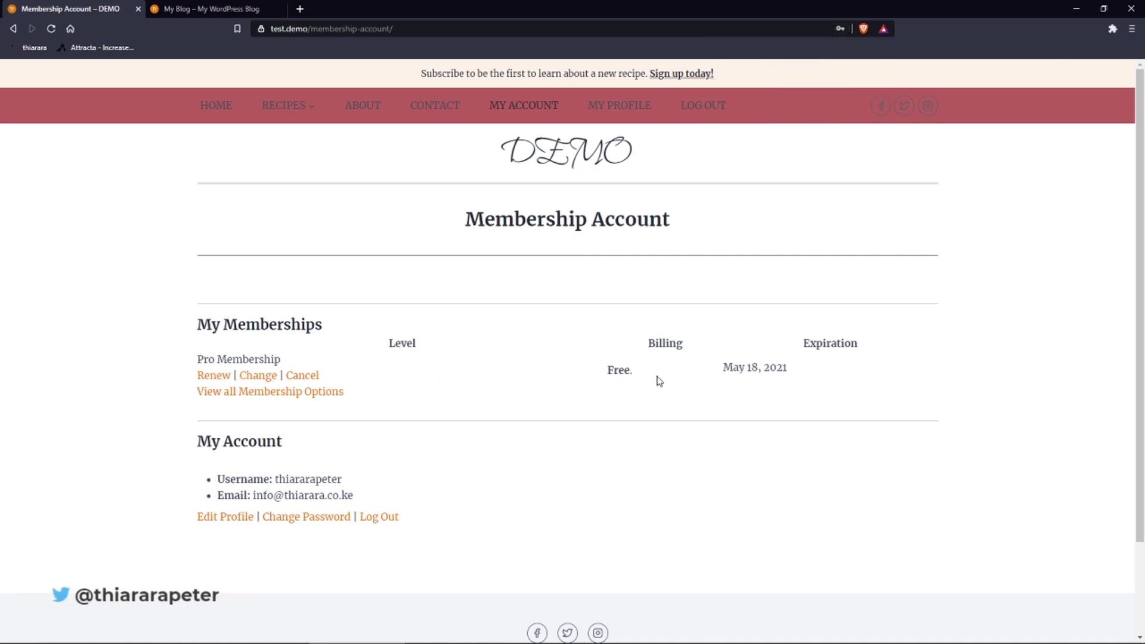
# Highlight the Free billing and May 18, 2021 expiration, then go to the Recipes listing
pyautogui.moveTo(650, 374); pyautogui.dragTo(586, 370)
pyautogui.click(615, 399)
pyautogui.click(771, 387)
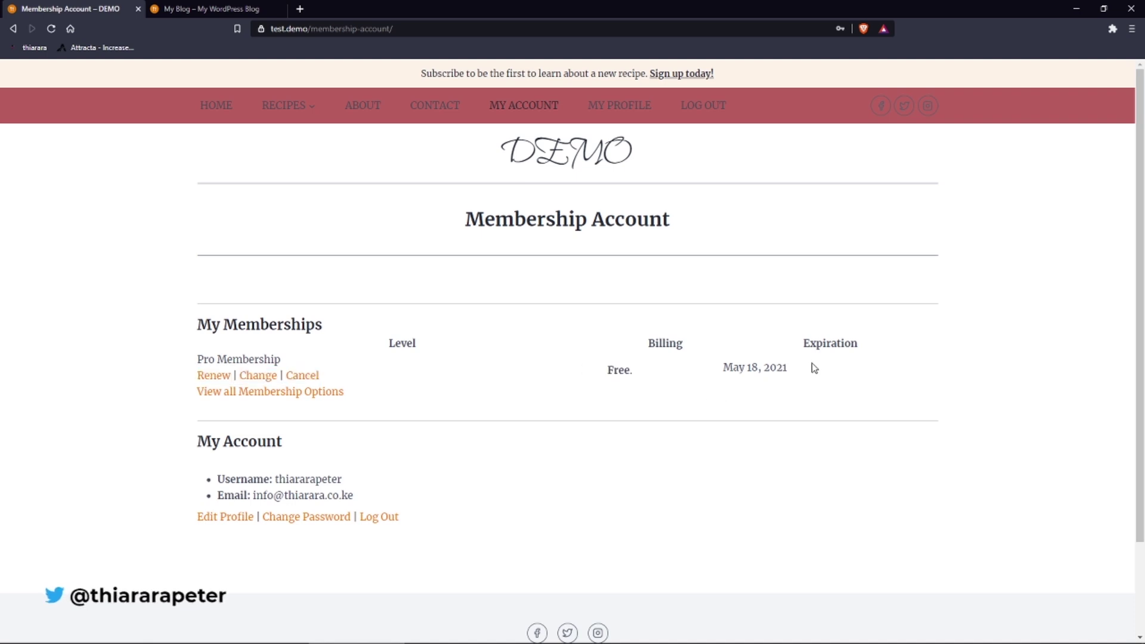
pyautogui.moveTo(813, 365); pyautogui.dragTo(740, 362)
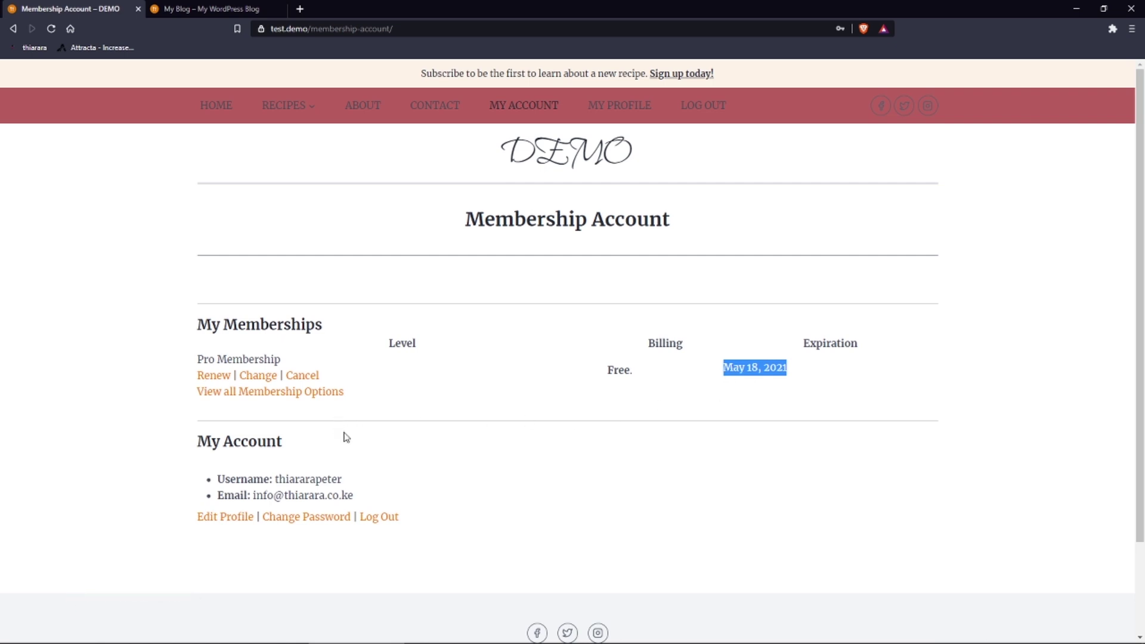
pyautogui.click(291, 110)
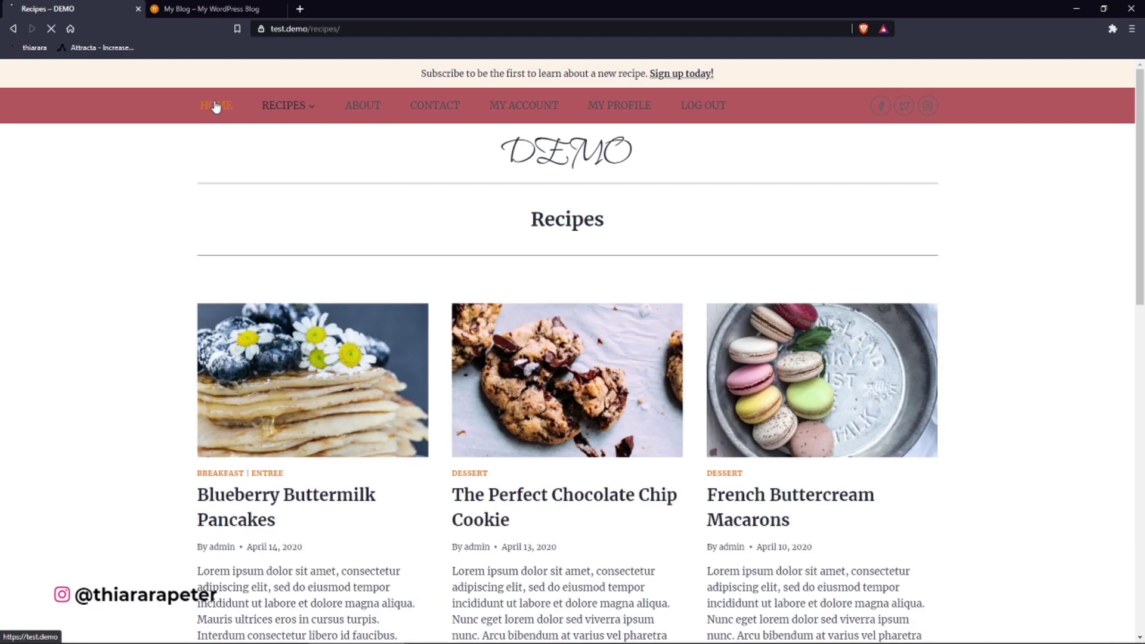
# Open a recipe post and highlight its 'This content is for Bronze members only.' notice
pyautogui.scroll(-10, 327, 424)
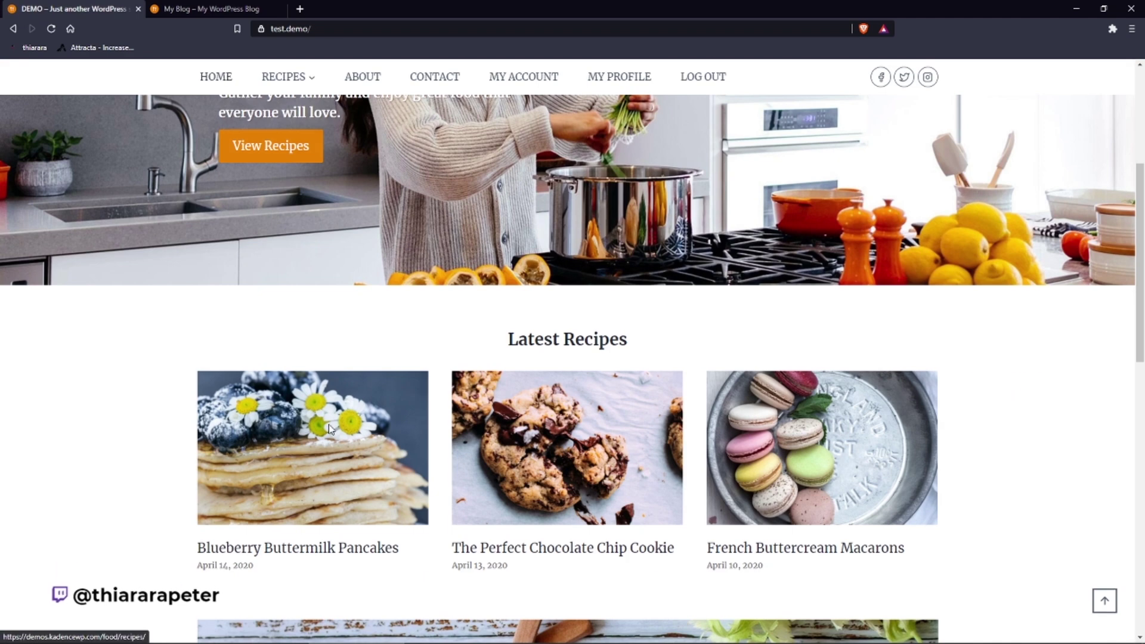
pyautogui.click(356, 270)
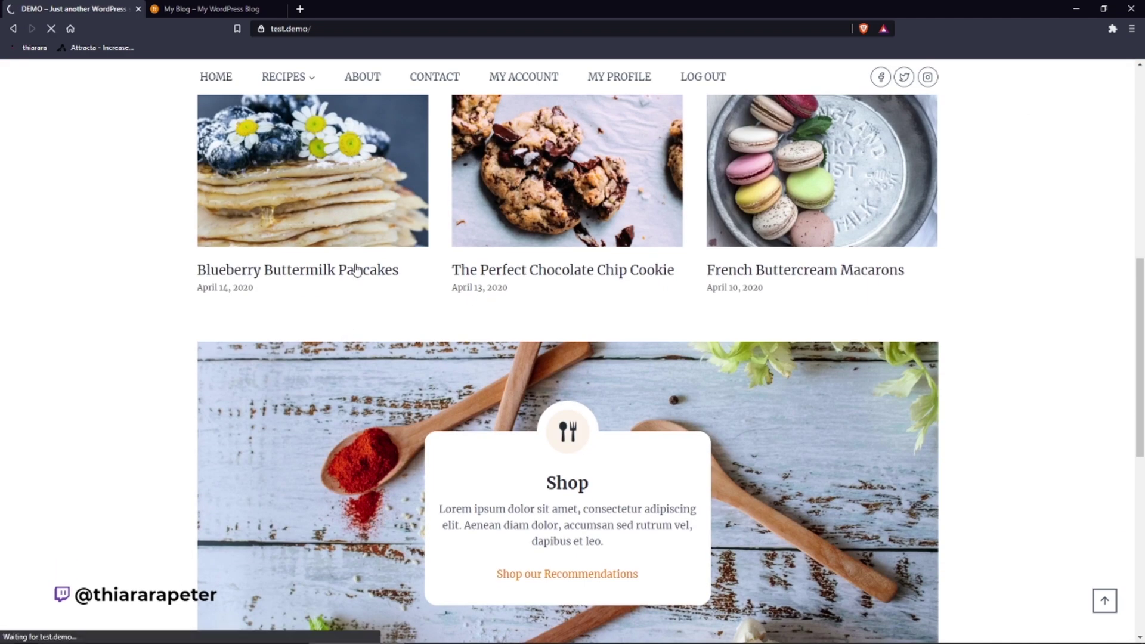
pyautogui.scroll(-10, 422, 381)
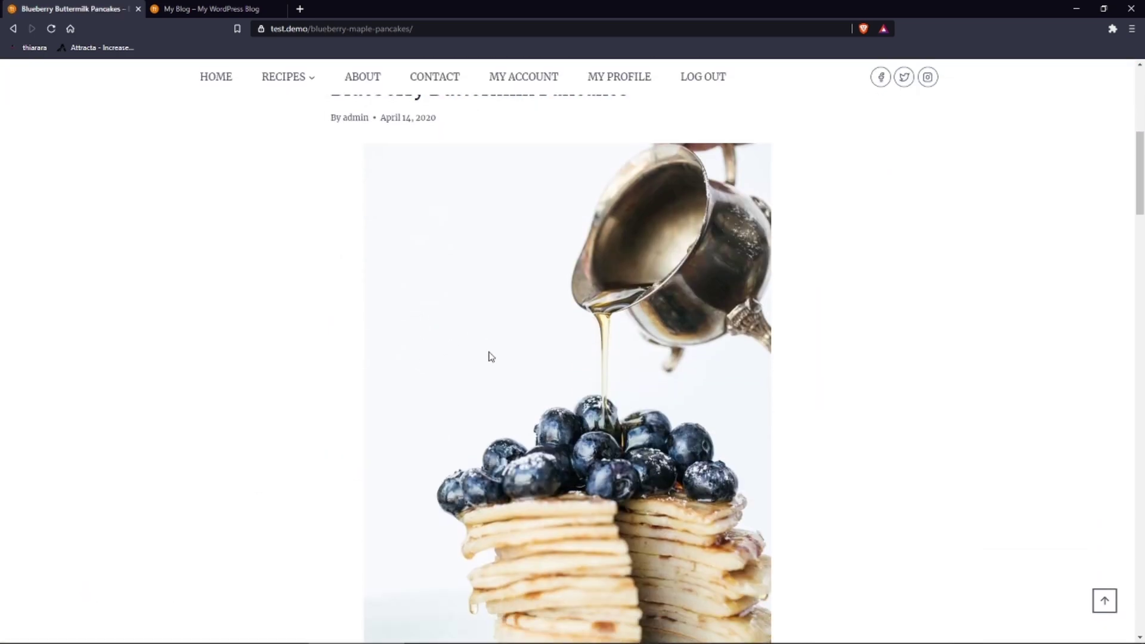
pyautogui.scroll(-15, 553, 308)
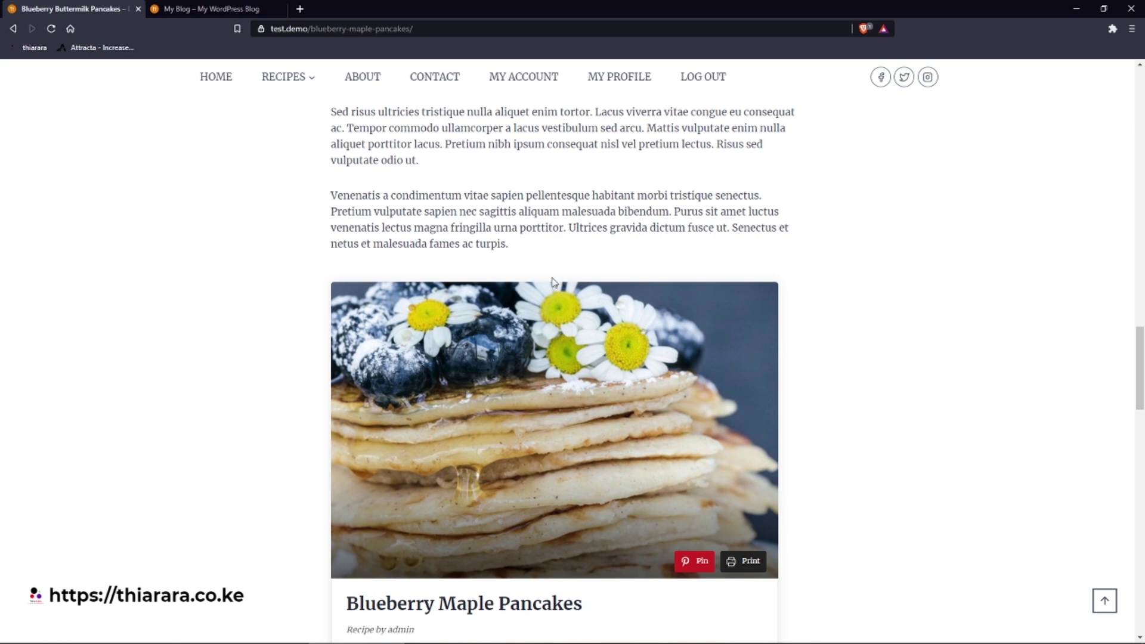
pyautogui.scroll(-5, 559, 304)
pyautogui.scroll(-5, 504, 304)
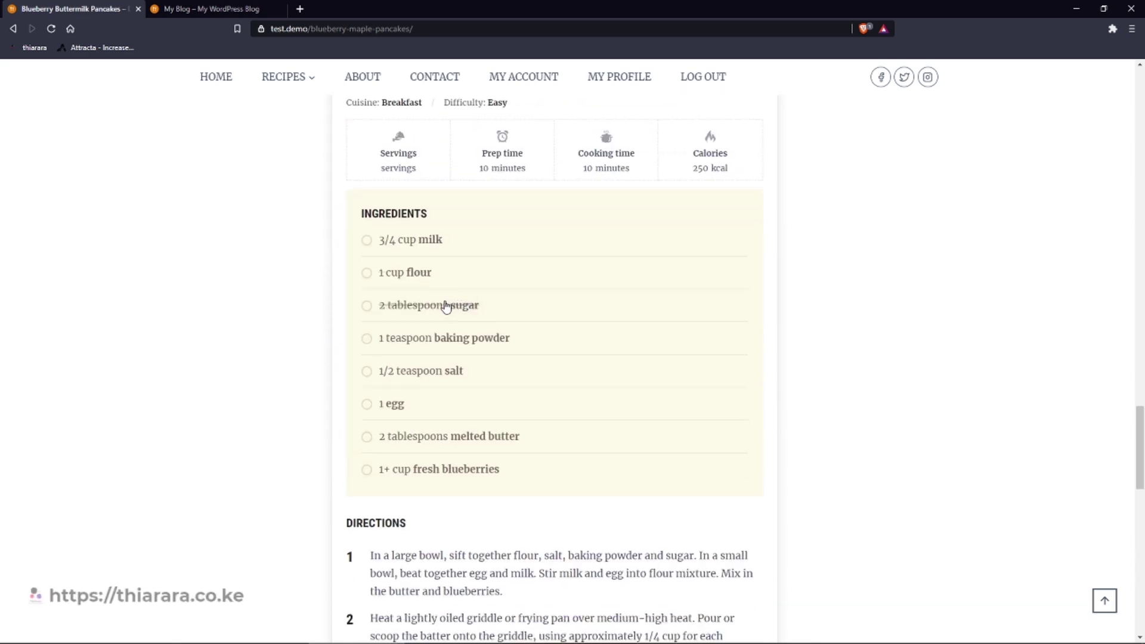
pyautogui.scroll(-9, 348, 298)
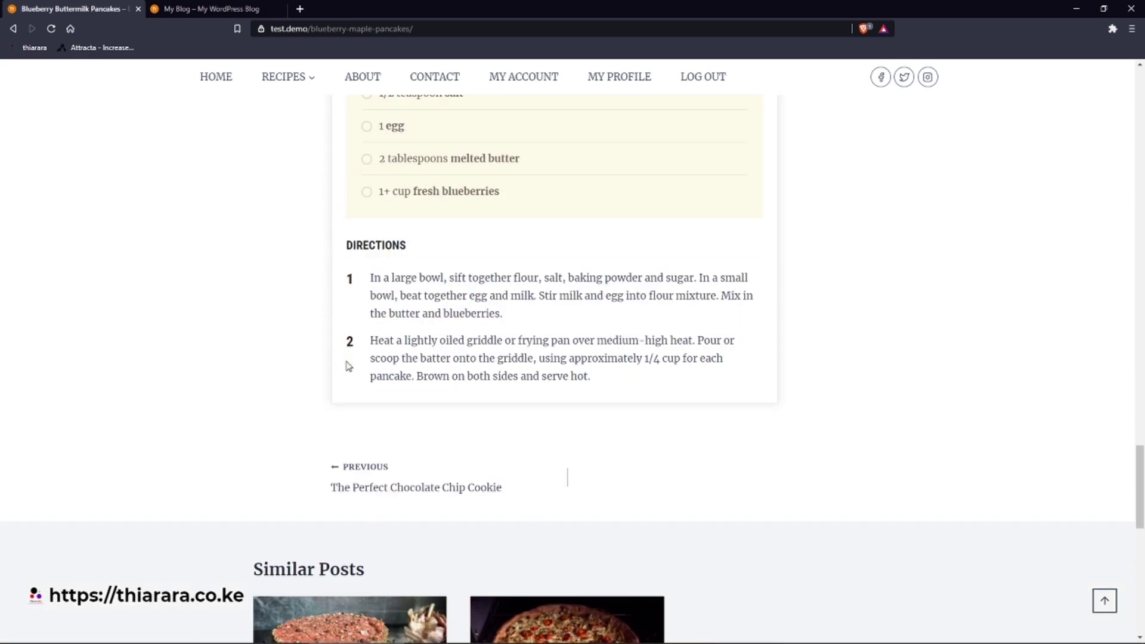
pyautogui.scroll(9, 518, 383)
pyautogui.scroll(15, 660, 383)
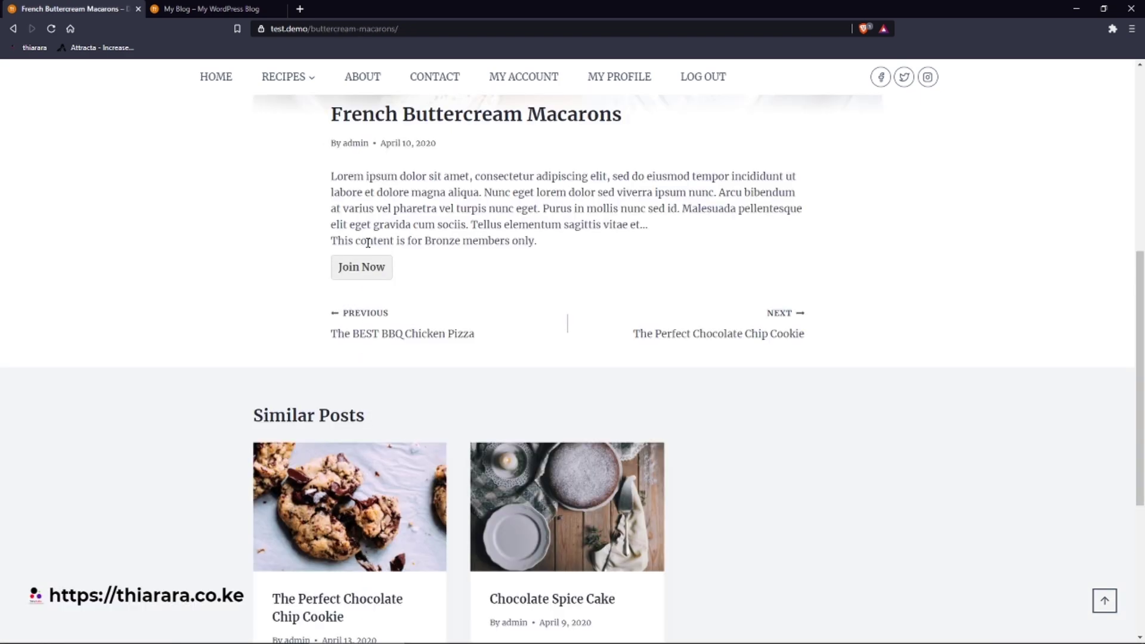
pyautogui.moveTo(329, 242); pyautogui.dragTo(385, 242)
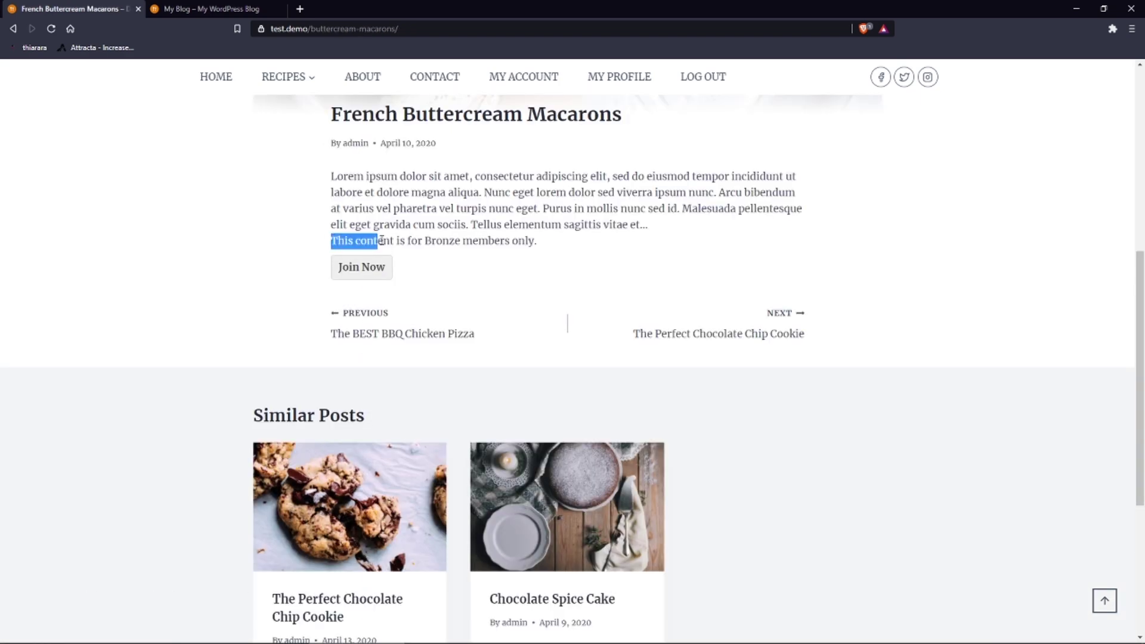
pyautogui.click(453, 287)
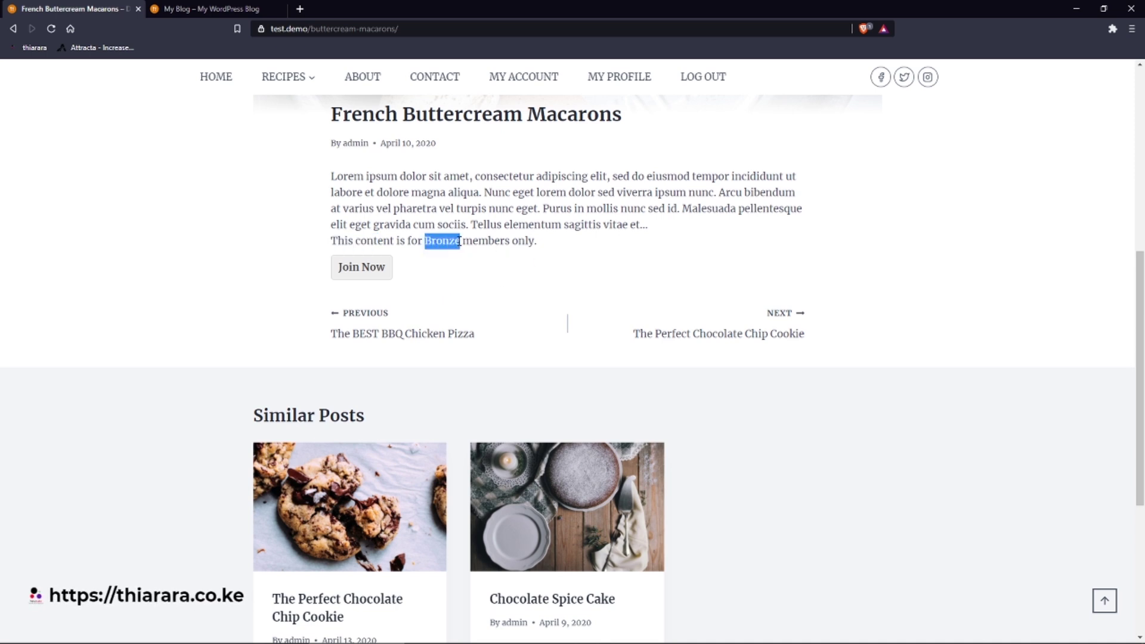
pyautogui.click(442, 261)
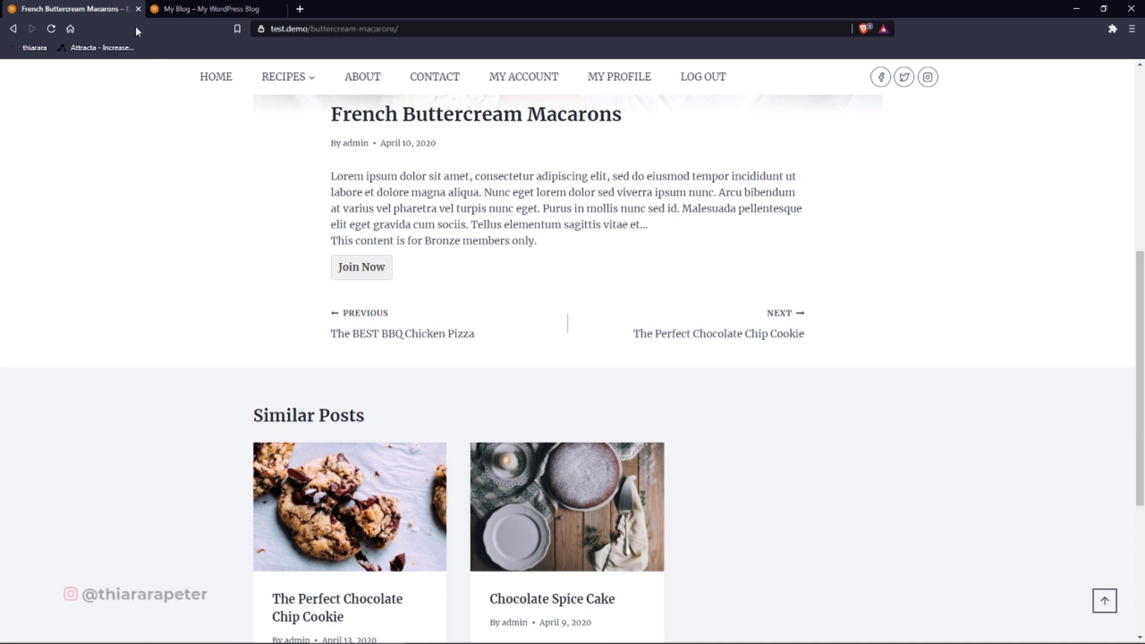
# Switch to the My Blog tab and go to its wp-admin Dashboard from the address-bar suggestion
pyautogui.click(252, 11)
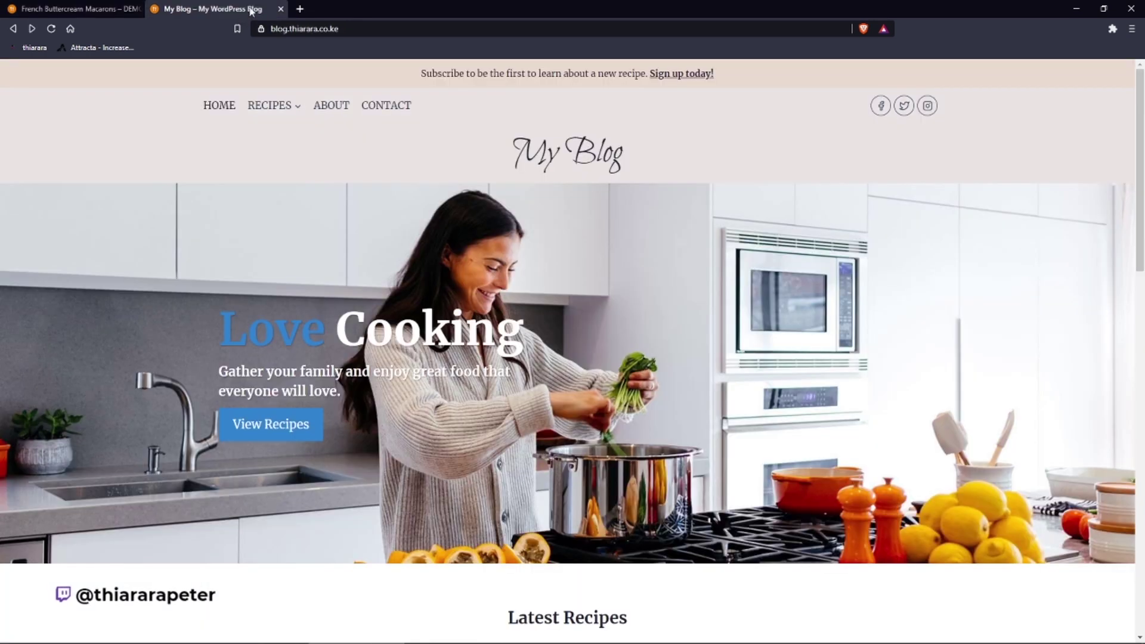
pyautogui.click(358, 28)
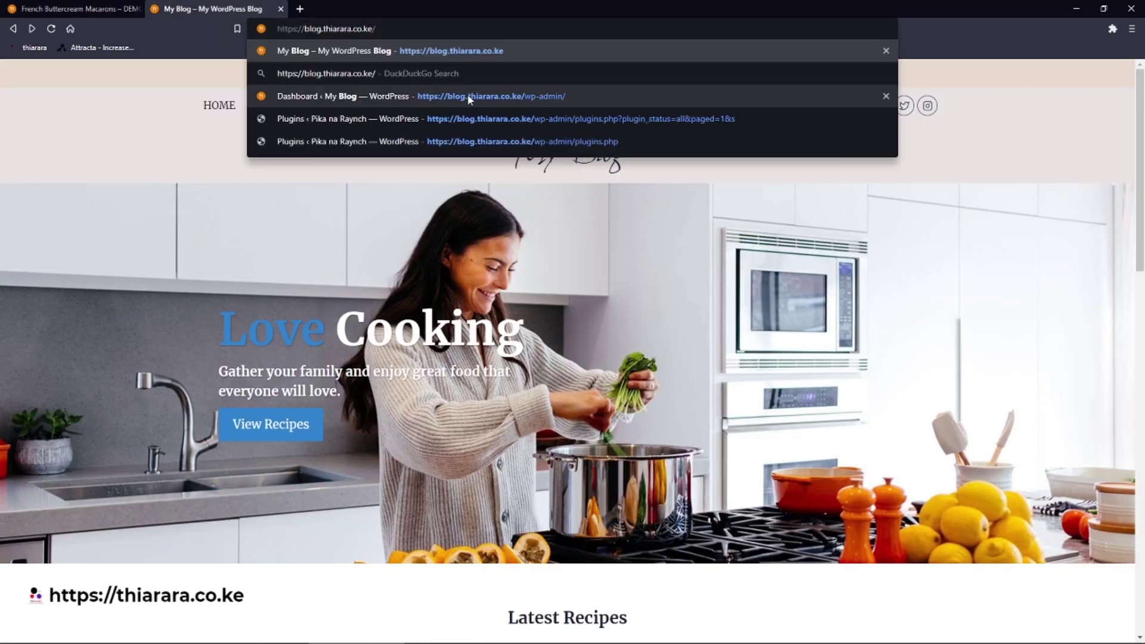
pyautogui.click(467, 95)
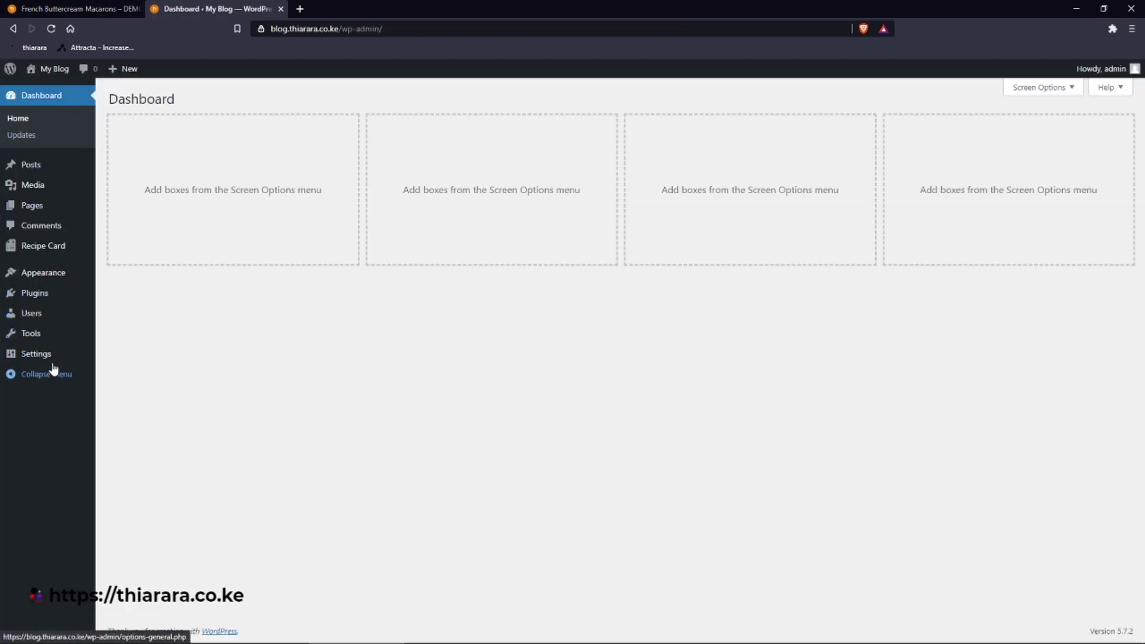
pyautogui.moveTo(28, 318)
pyautogui.moveTo(38, 297)
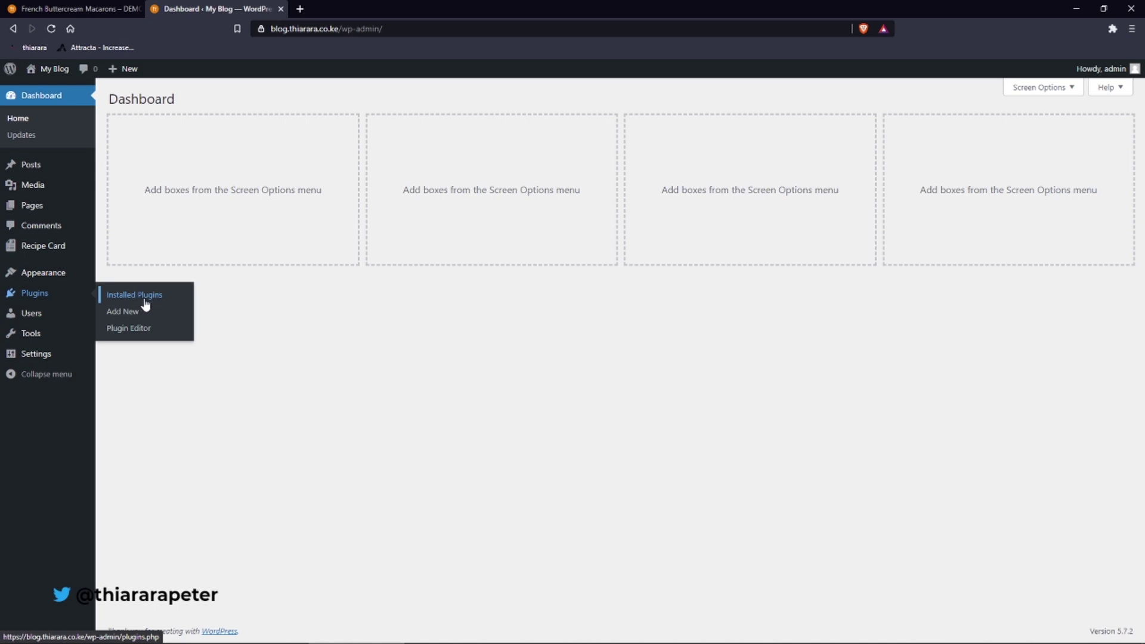
# Search plugins for 'membership', then install and activate Paid Memberships Pro by Stranger Studios
pyautogui.click(128, 313)
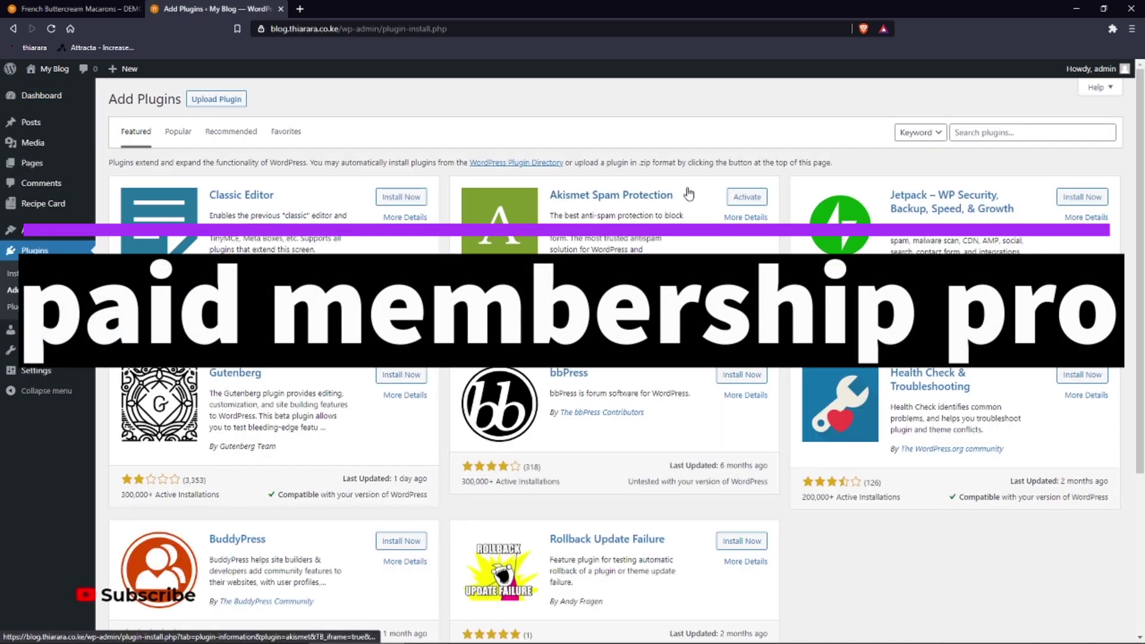
pyautogui.click(976, 131)
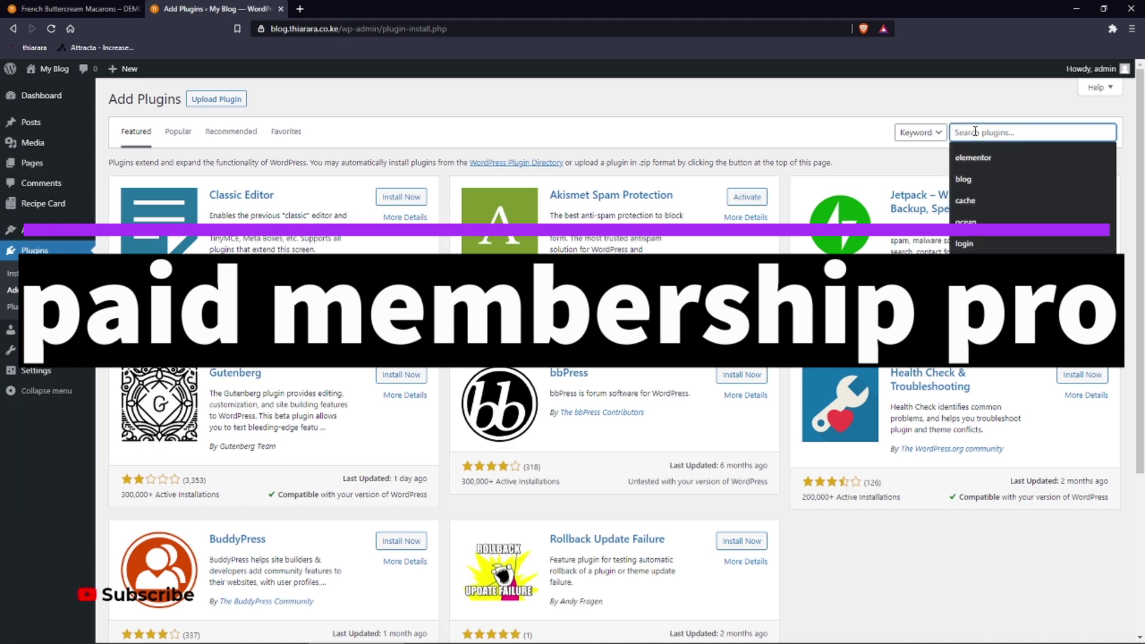
pyautogui.write('membership')
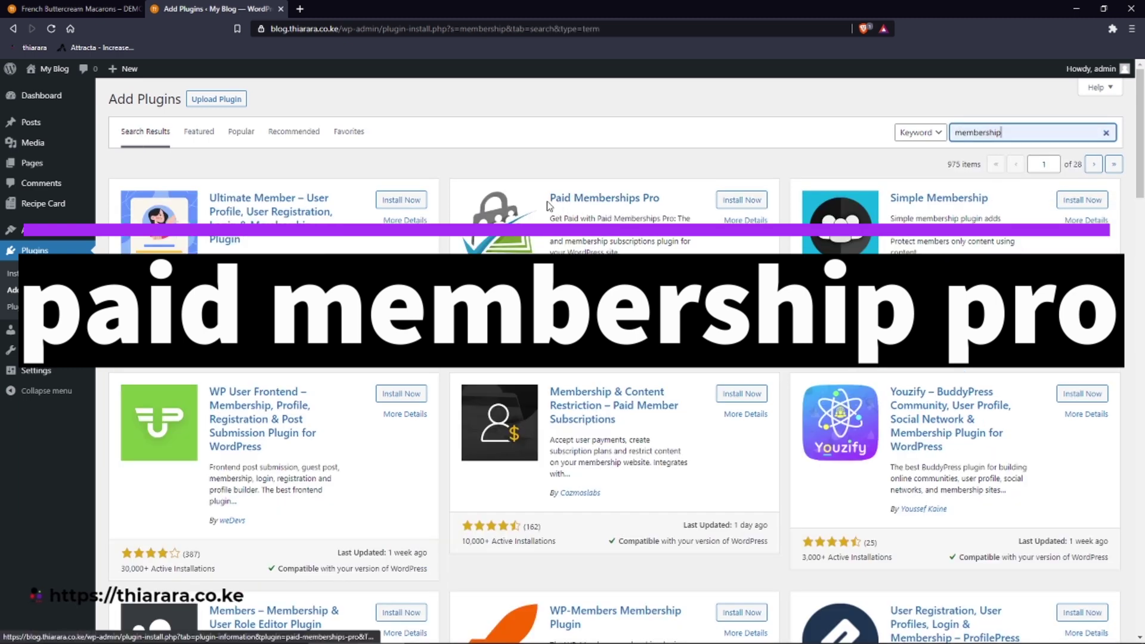
pyautogui.moveTo(572, 203); pyautogui.dragTo(663, 202)
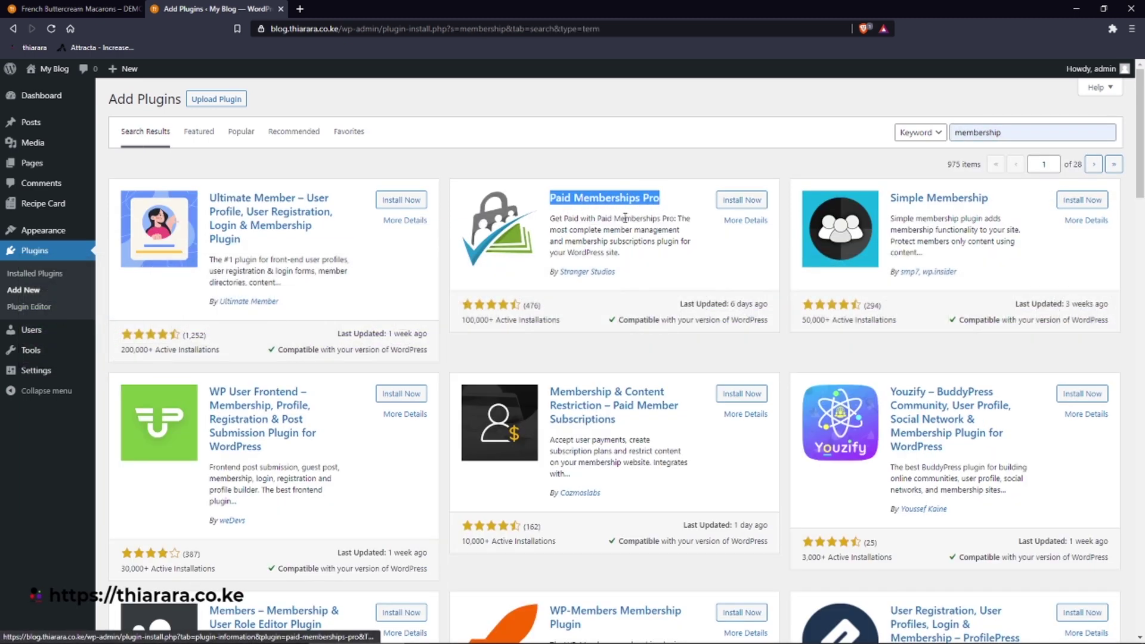
pyautogui.moveTo(616, 272); pyautogui.dragTo(559, 273)
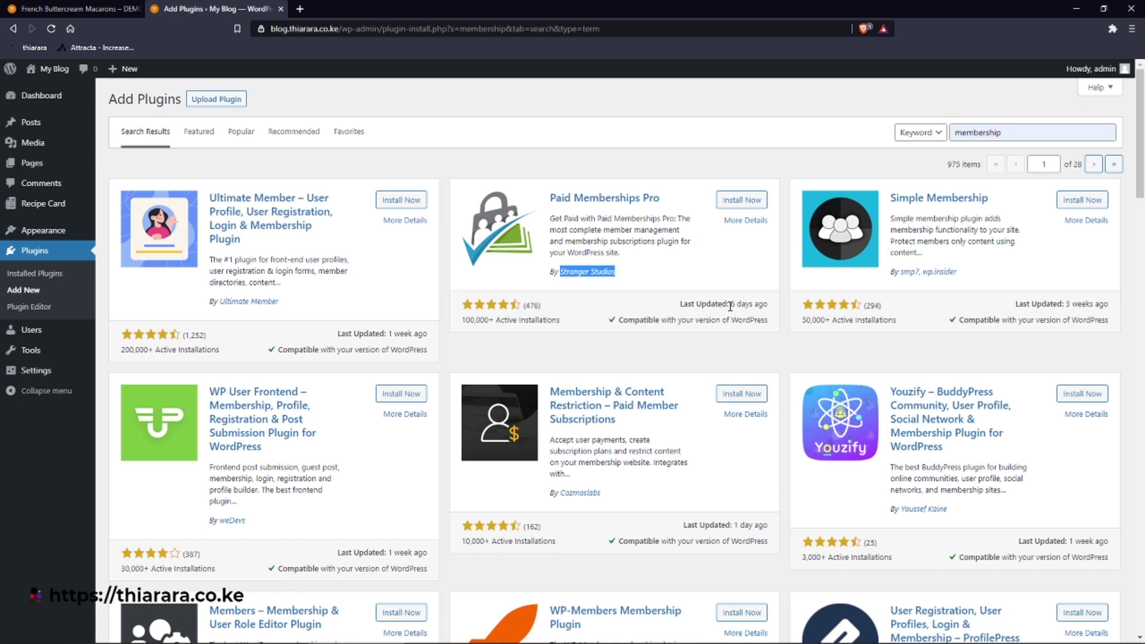
pyautogui.click(748, 202)
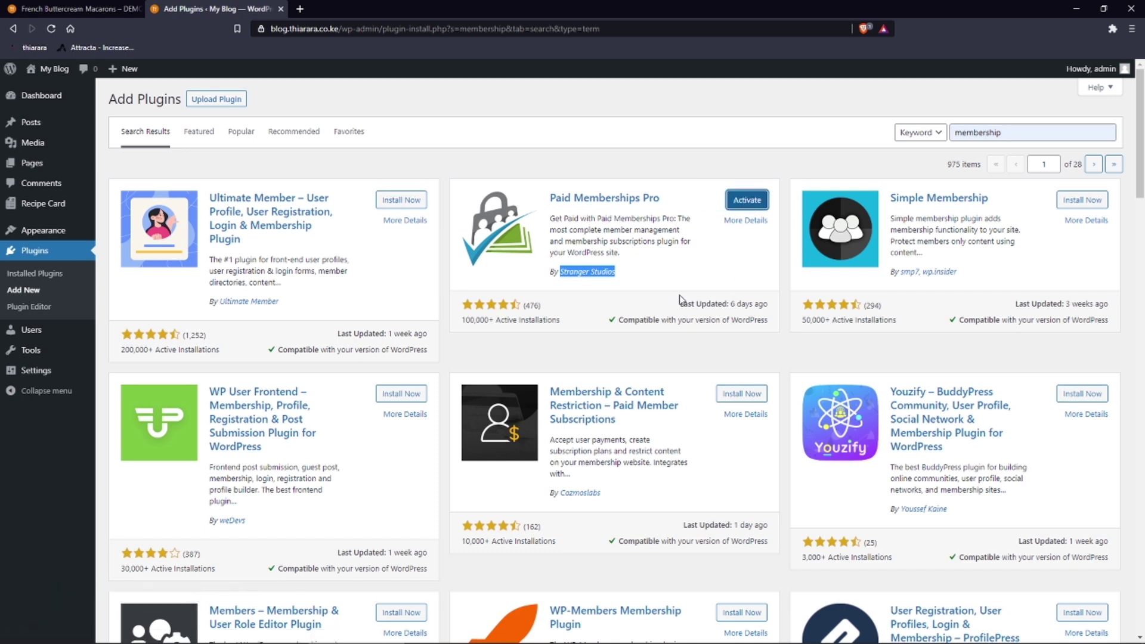
pyautogui.click(752, 203)
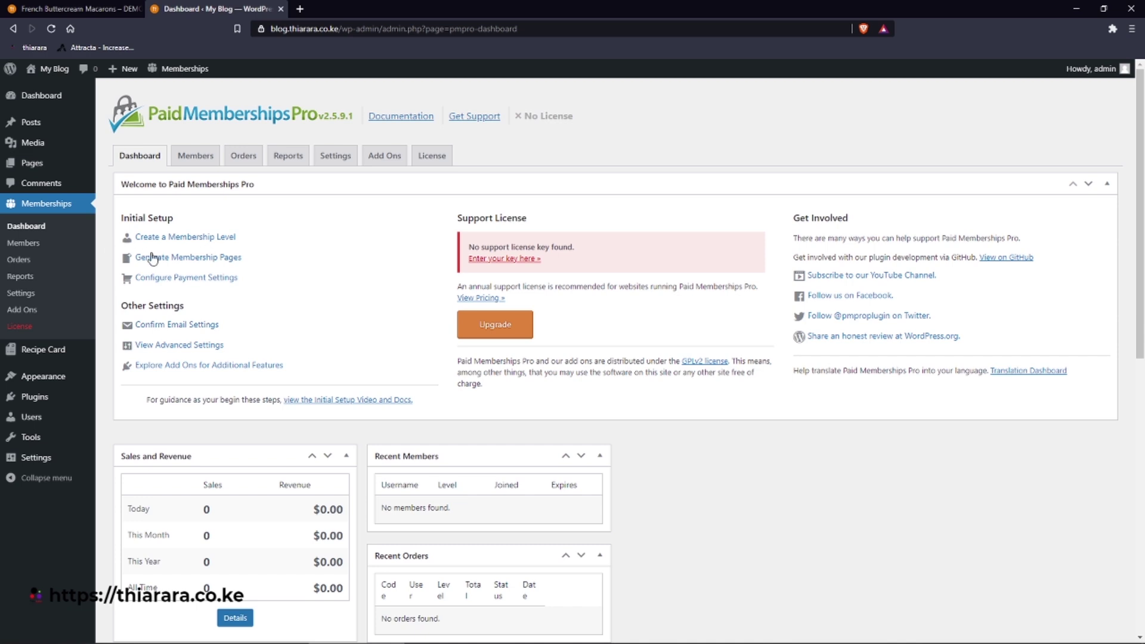
# Go to the Paid Memberships Pro Settings tab to see the empty Levels list
pyautogui.scroll(-2, 261, 369)
pyautogui.scroll(3, 214, 302)
pyautogui.click(343, 164)
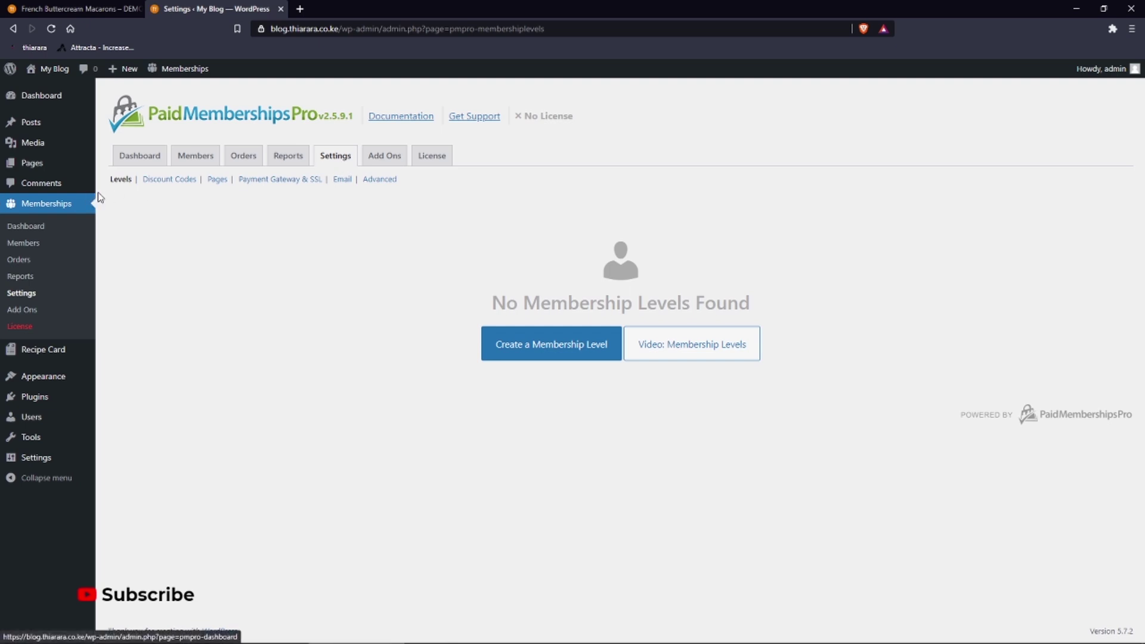
# Create a new level named 'Beginners membership' with a bulleted 'startup tip' description
pyautogui.click(577, 354)
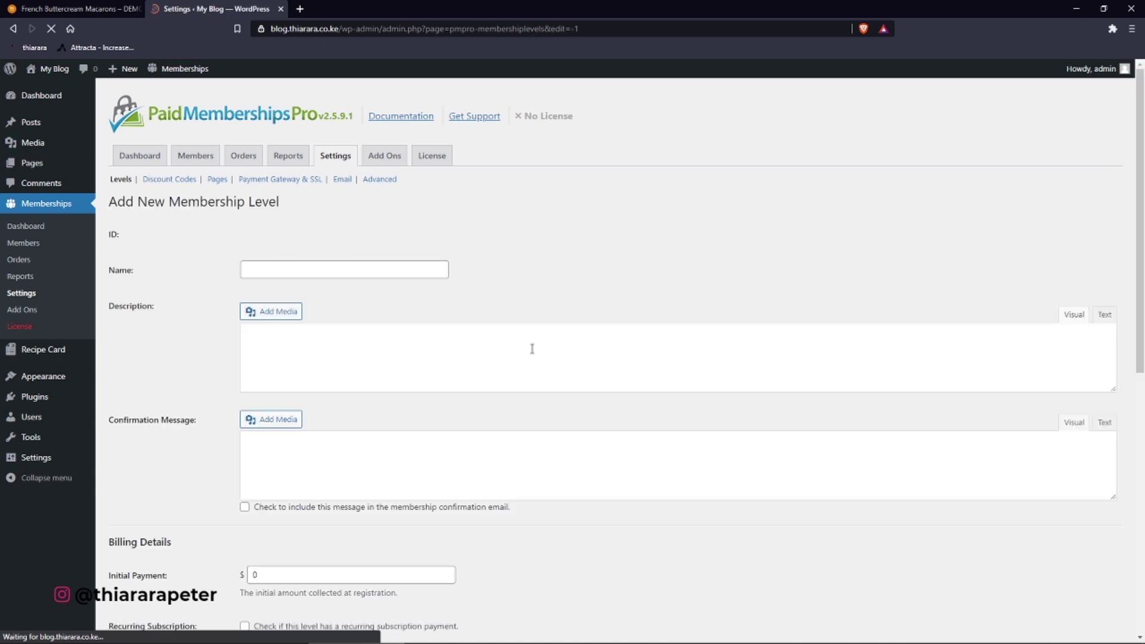
pyautogui.click(277, 273)
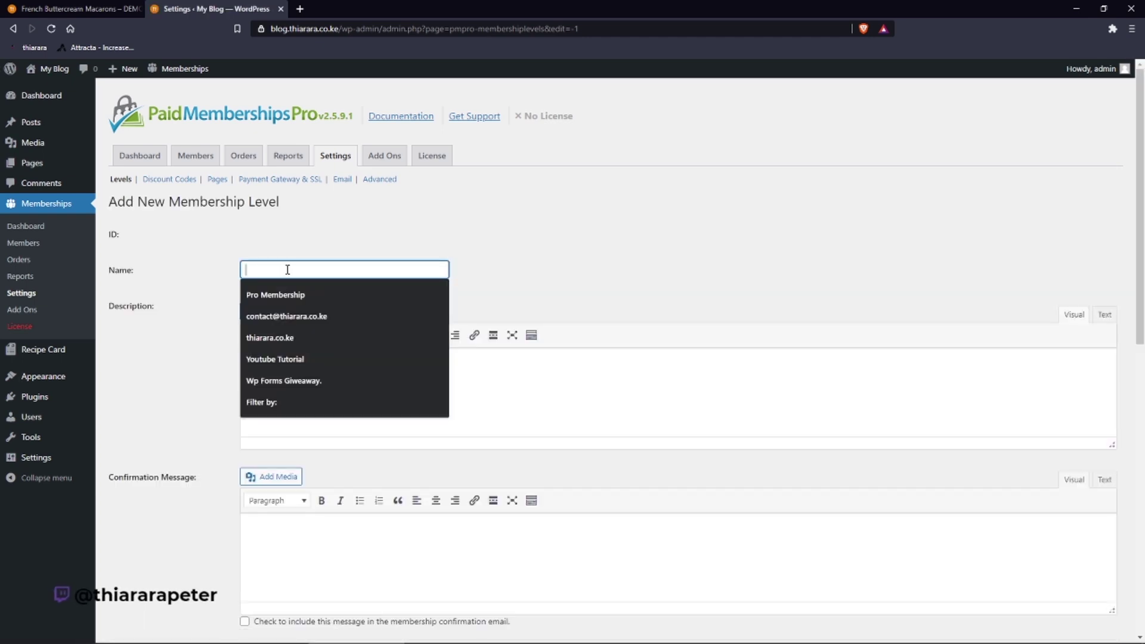
pyautogui.write('be')
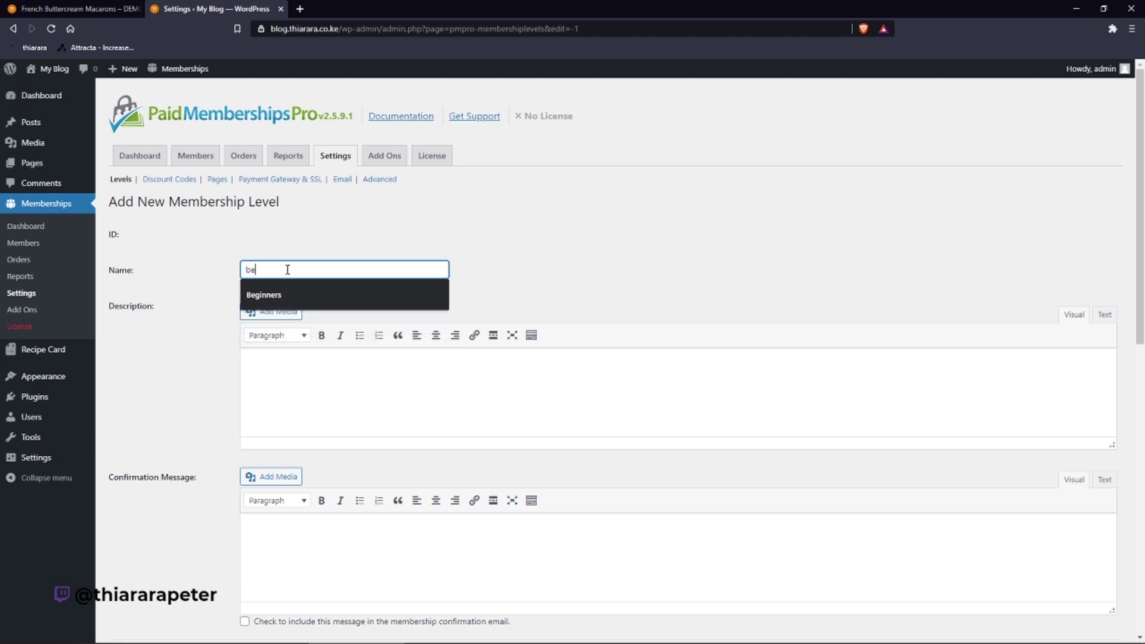
pyautogui.click(284, 301)
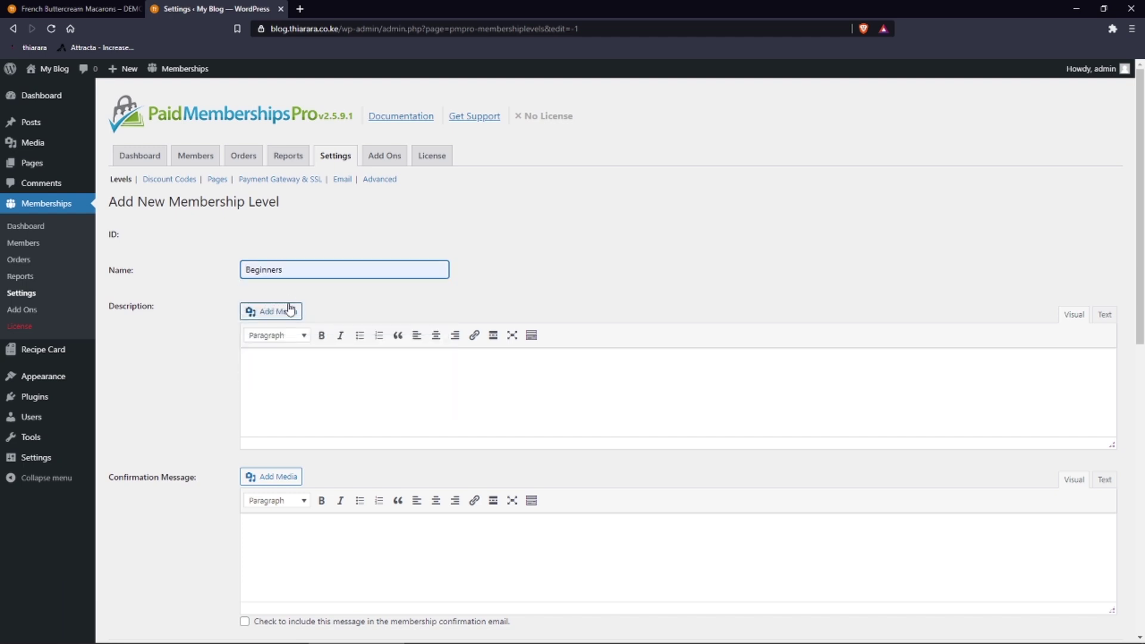
pyautogui.write('membership')
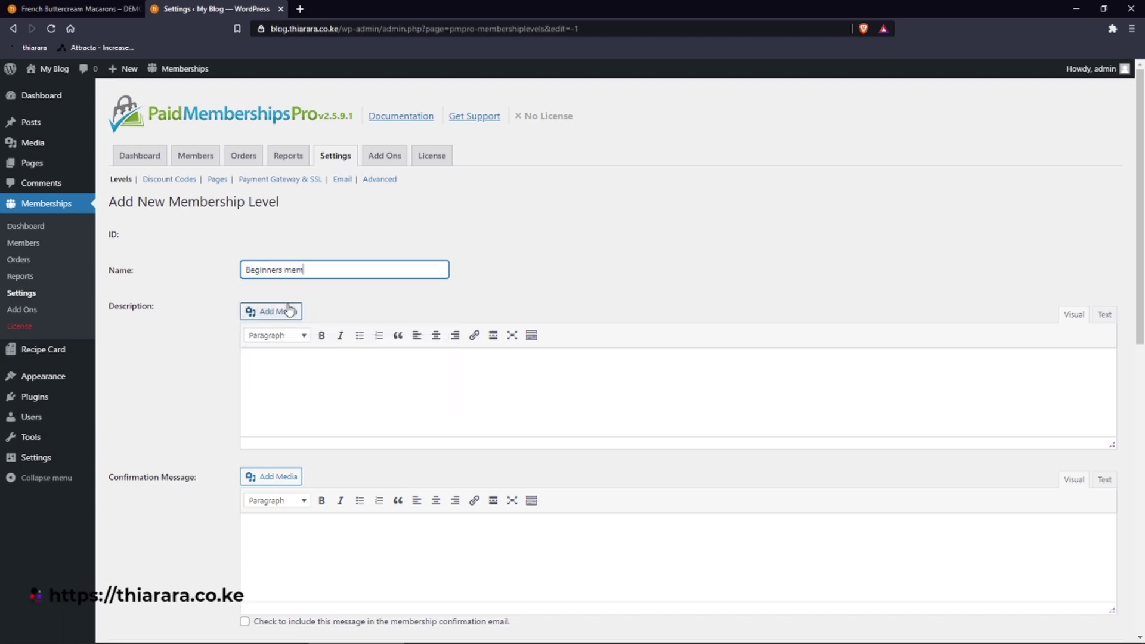
pyautogui.click(277, 373)
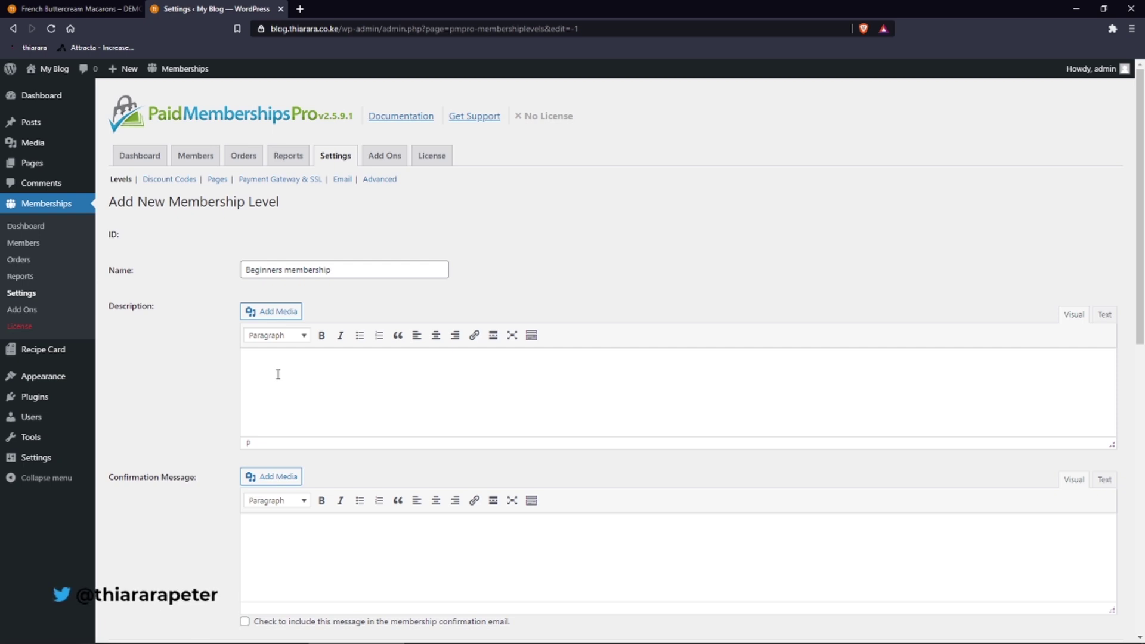
pyautogui.click(360, 335)
pyautogui.write('startup tip')
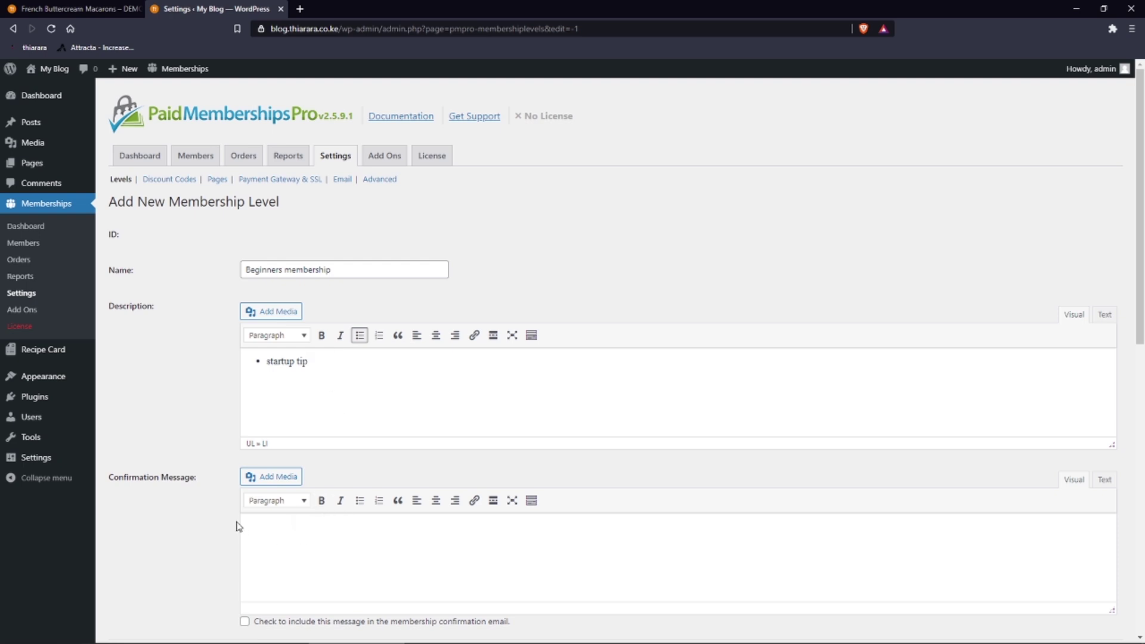
# Write the confirmation message 'You are now a start up member.' for the level
pyautogui.scroll(-5, 235, 524)
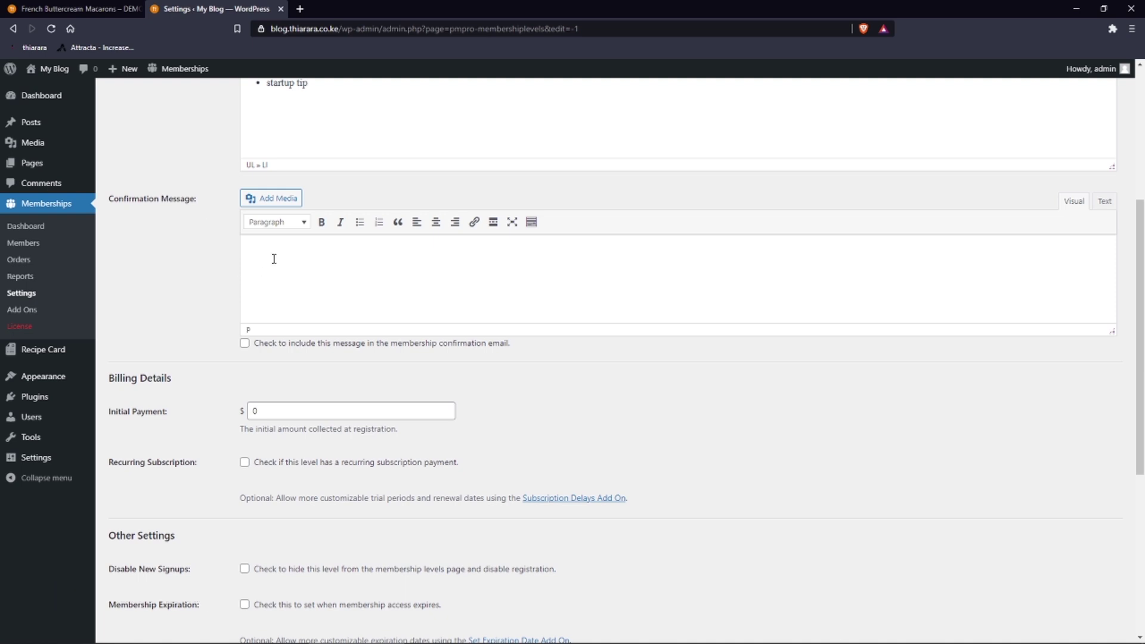
pyautogui.scroll(5, 277, 250)
pyautogui.scroll(-2, 269, 394)
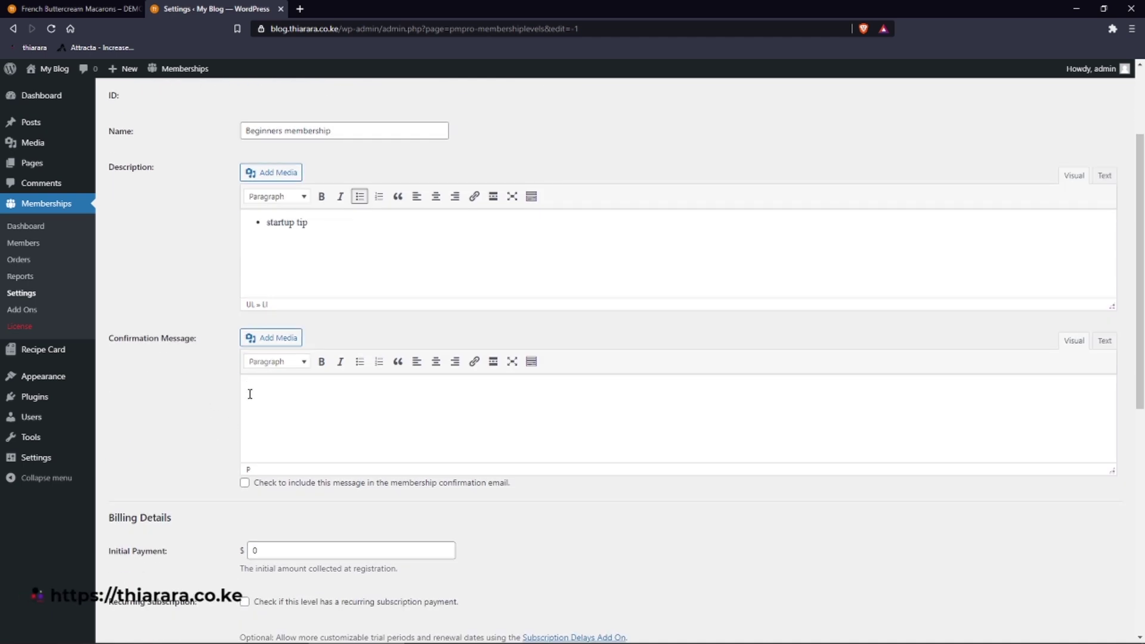
pyautogui.write('ou are now a ')
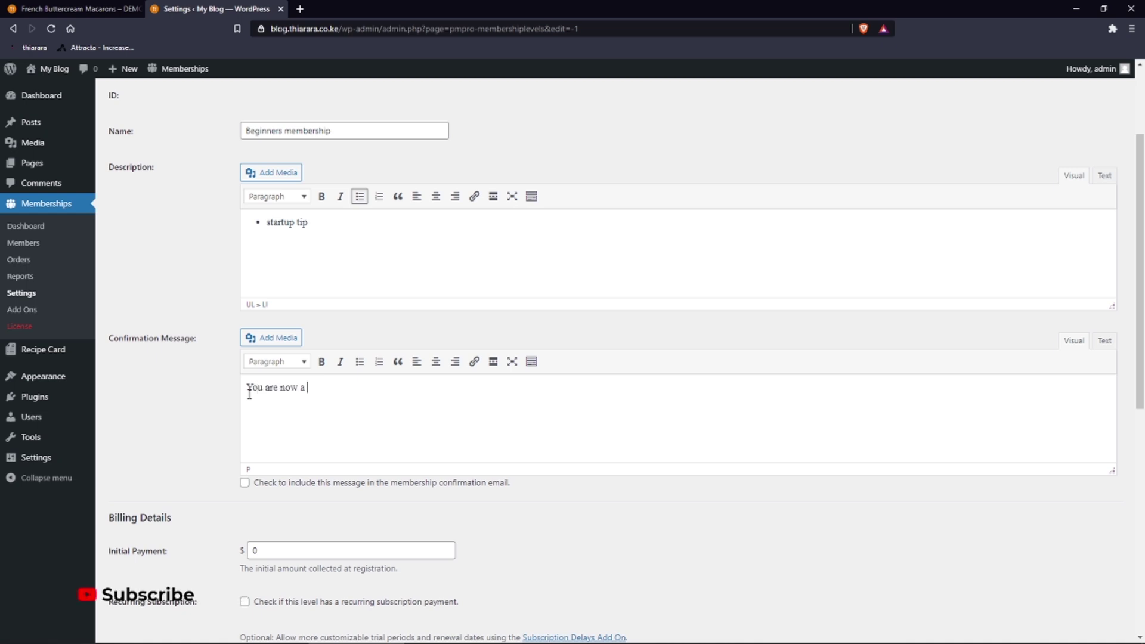
pyautogui.write('start up')
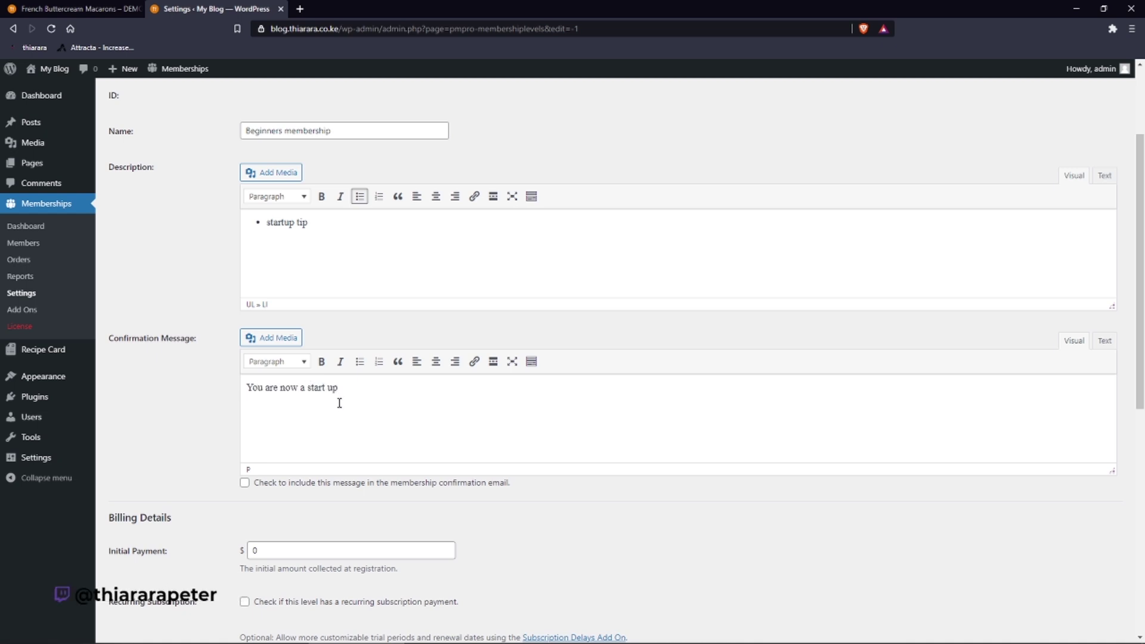
pyautogui.write(' member.')
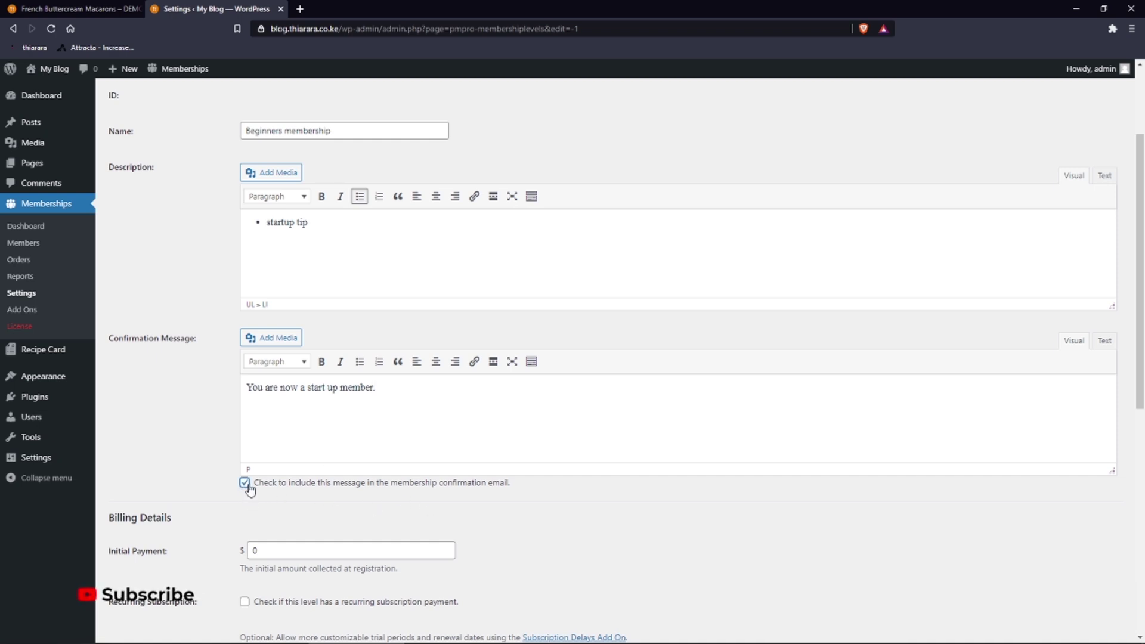
pyautogui.scroll(-5, 242, 481)
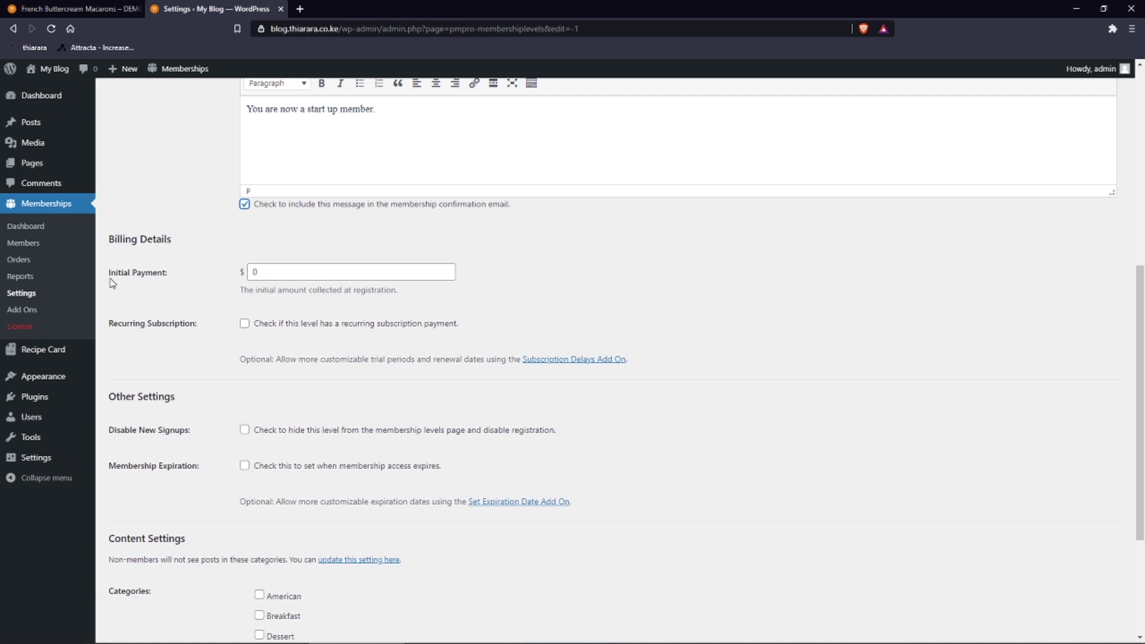
# Set a $5 initial payment and a recurring $8 billing every 1 month
pyautogui.press('Tab')
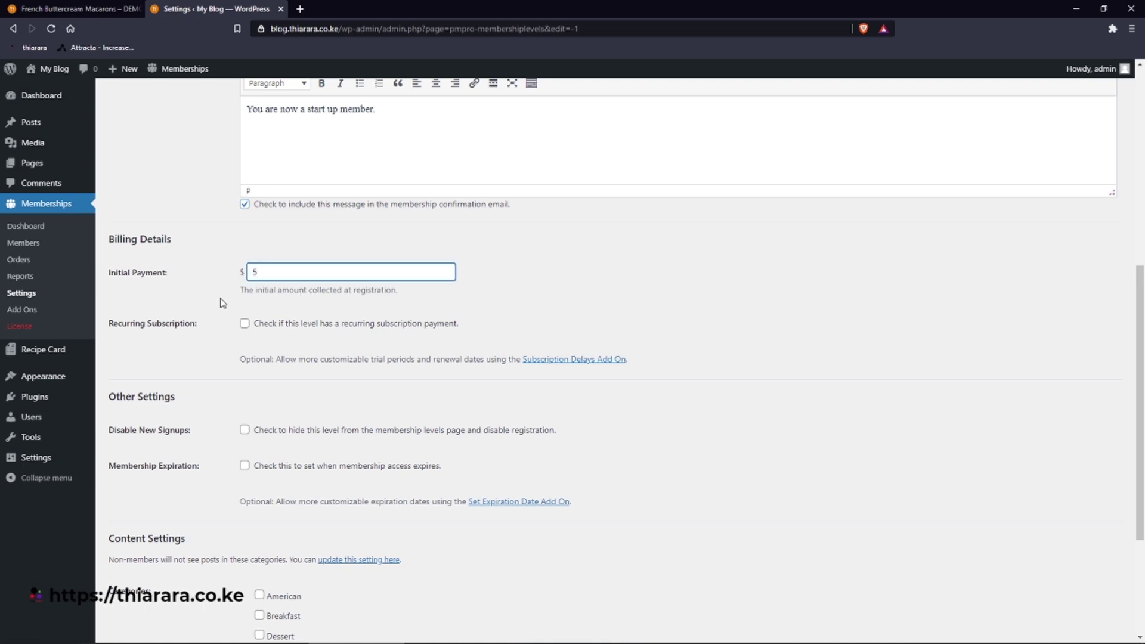
pyautogui.write('5')
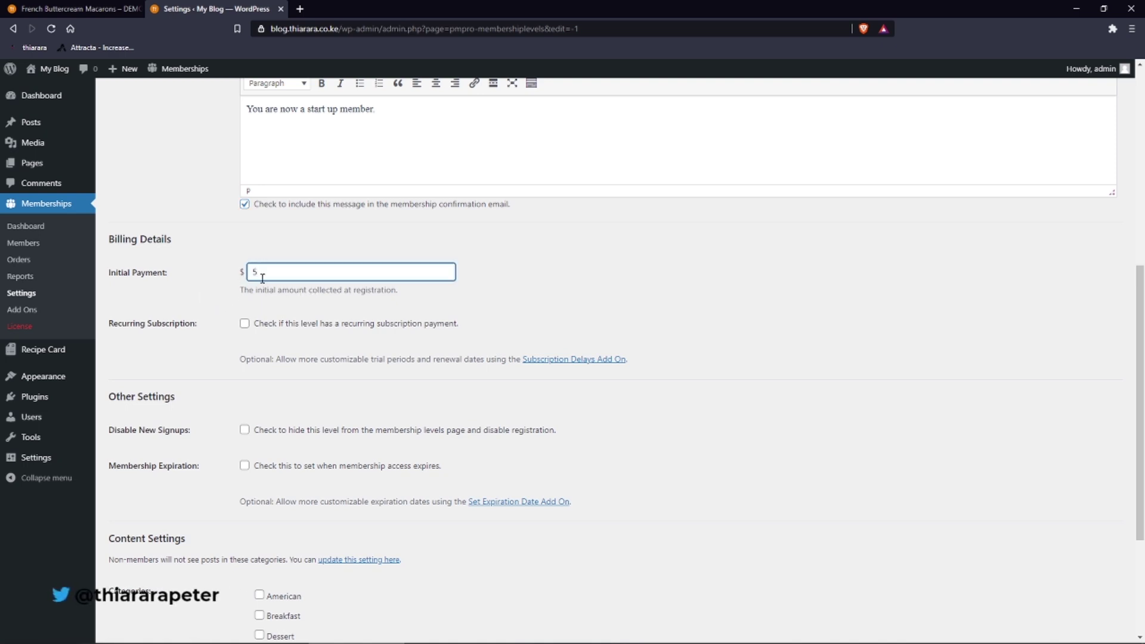
pyautogui.click(499, 315)
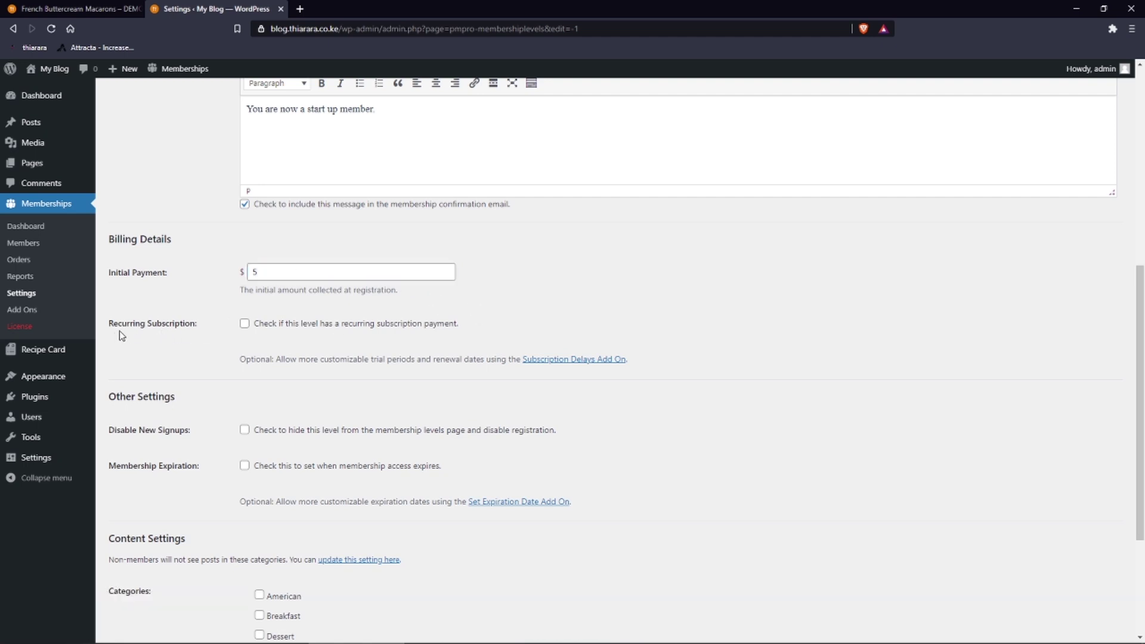
pyautogui.click(245, 323)
pyautogui.moveTo(267, 358); pyautogui.dragTo(230, 364)
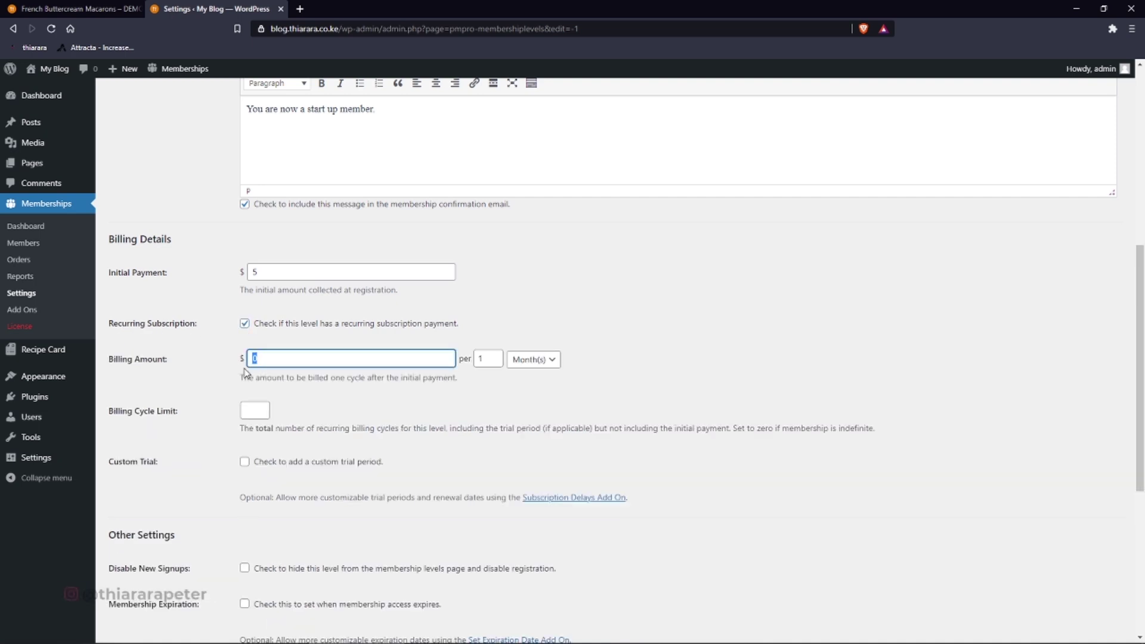
pyautogui.write('8')
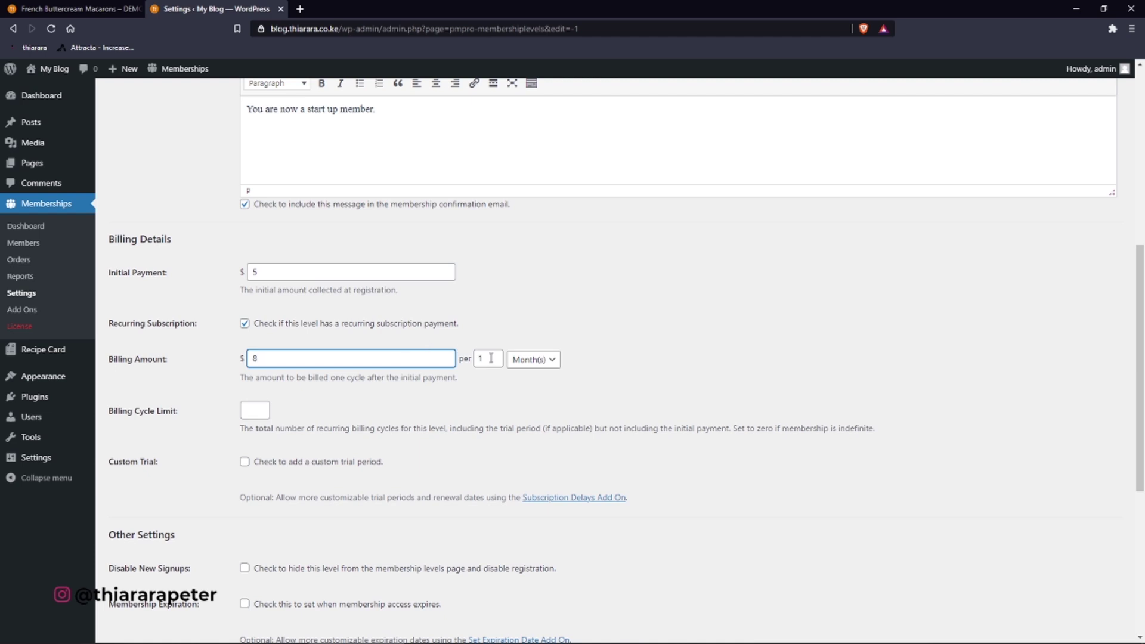
pyautogui.press('Tab')
pyautogui.click(486, 397)
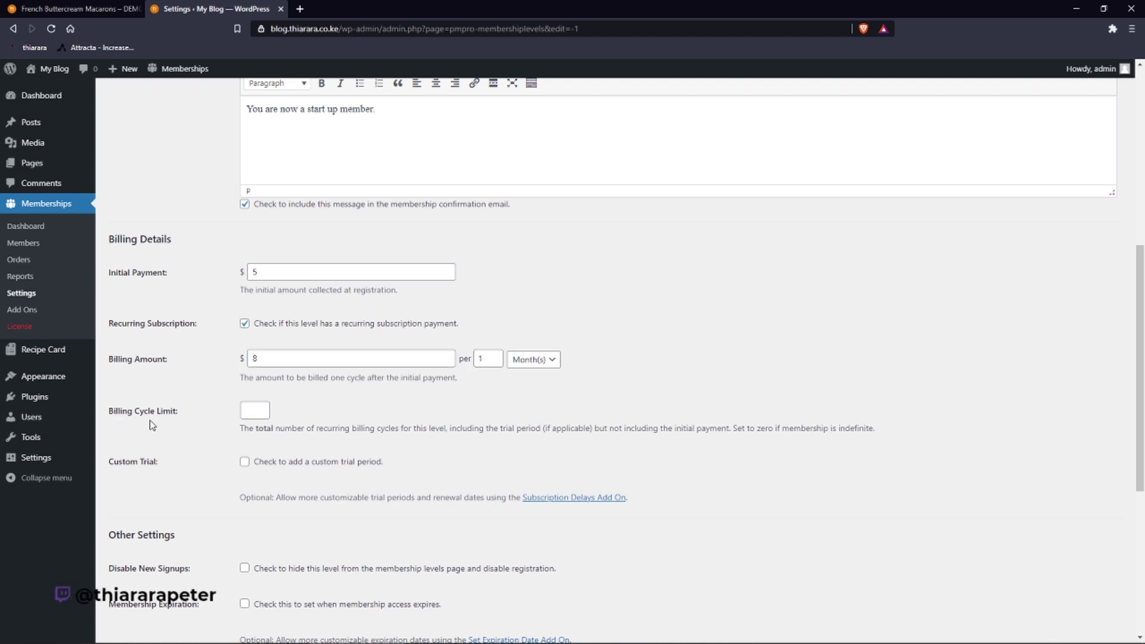
# Leave the custom trial off and enable membership expiration
pyautogui.scroll(-2, 232, 354)
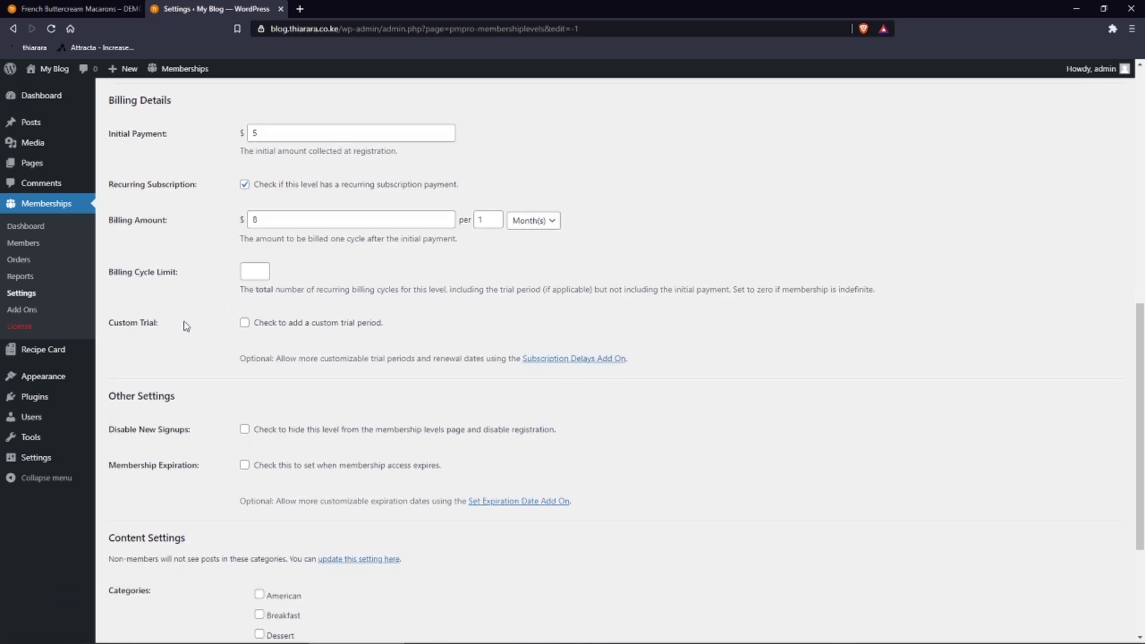
pyautogui.click(244, 323)
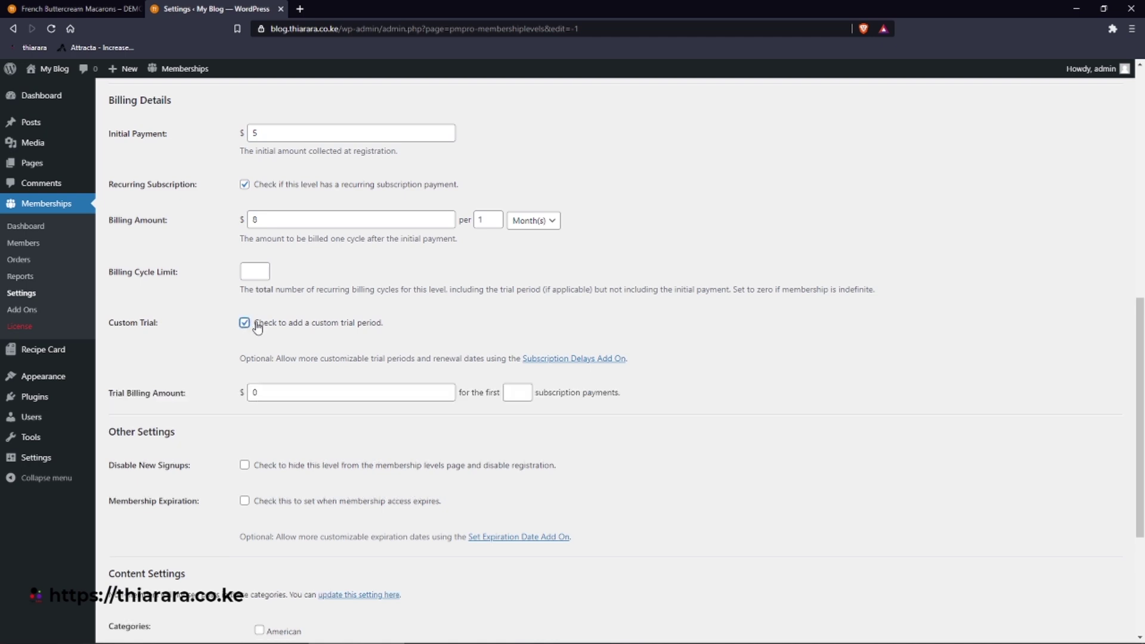
pyautogui.click(244, 322)
pyautogui.scroll(-2, 182, 390)
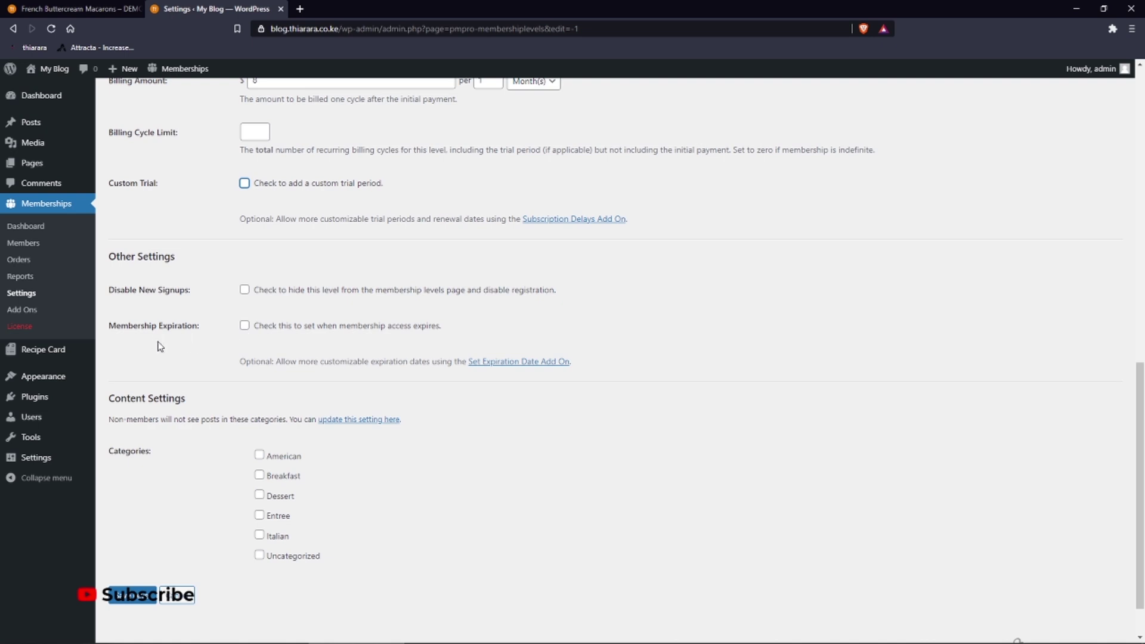
pyautogui.click(245, 326)
# Turn membership expiration back off for the Beginners level
pyautogui.click(254, 395)
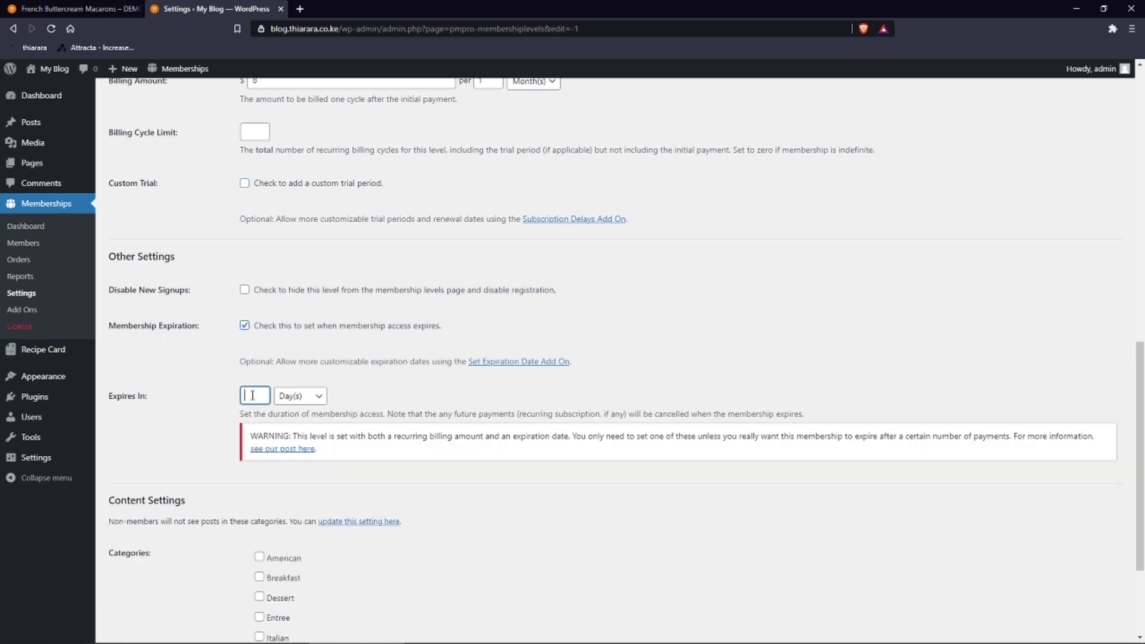
pyautogui.click(377, 398)
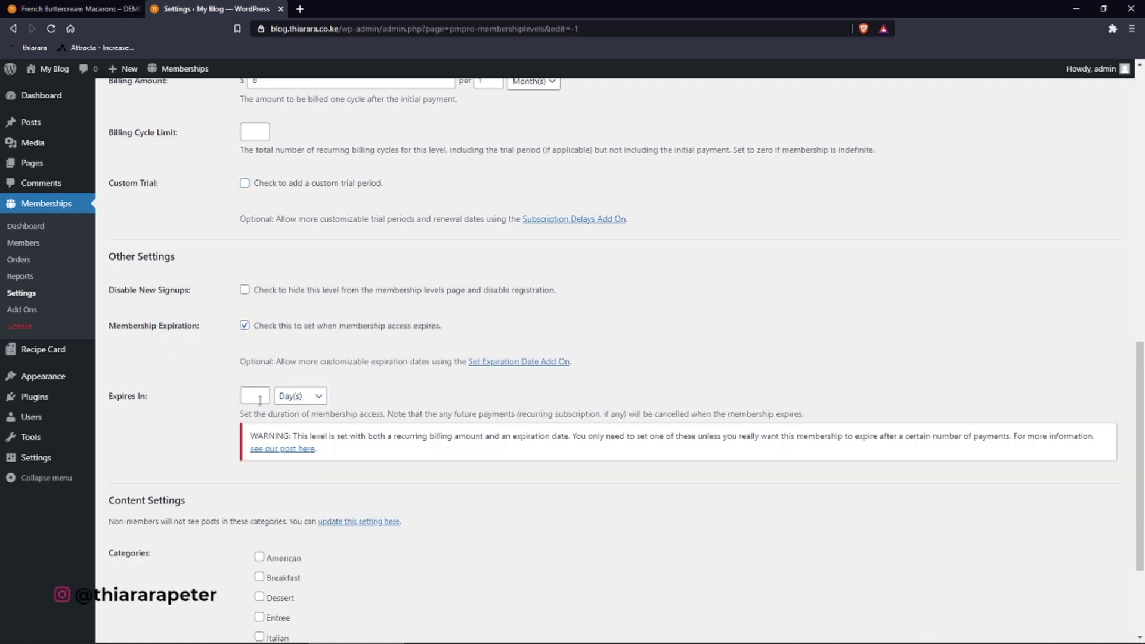
pyautogui.click(245, 325)
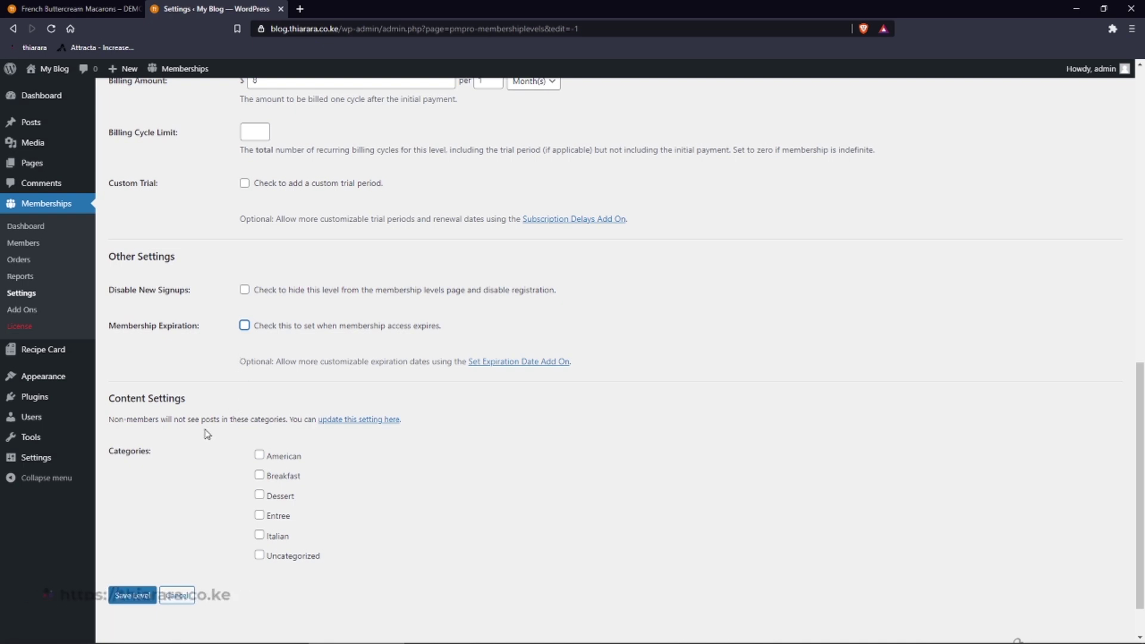
# Restrict the American, Breakfast and Dessert categories to Beginners and save the level
pyautogui.scroll(-1, 122, 436)
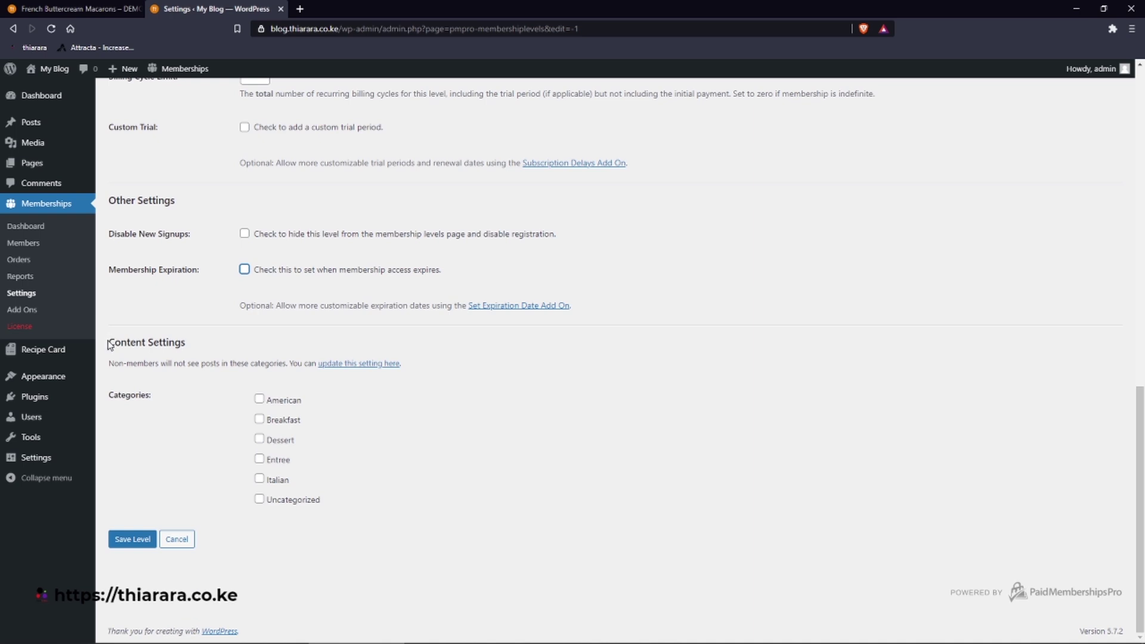
pyautogui.moveTo(110, 341); pyautogui.dragTo(192, 349)
pyautogui.click(194, 402)
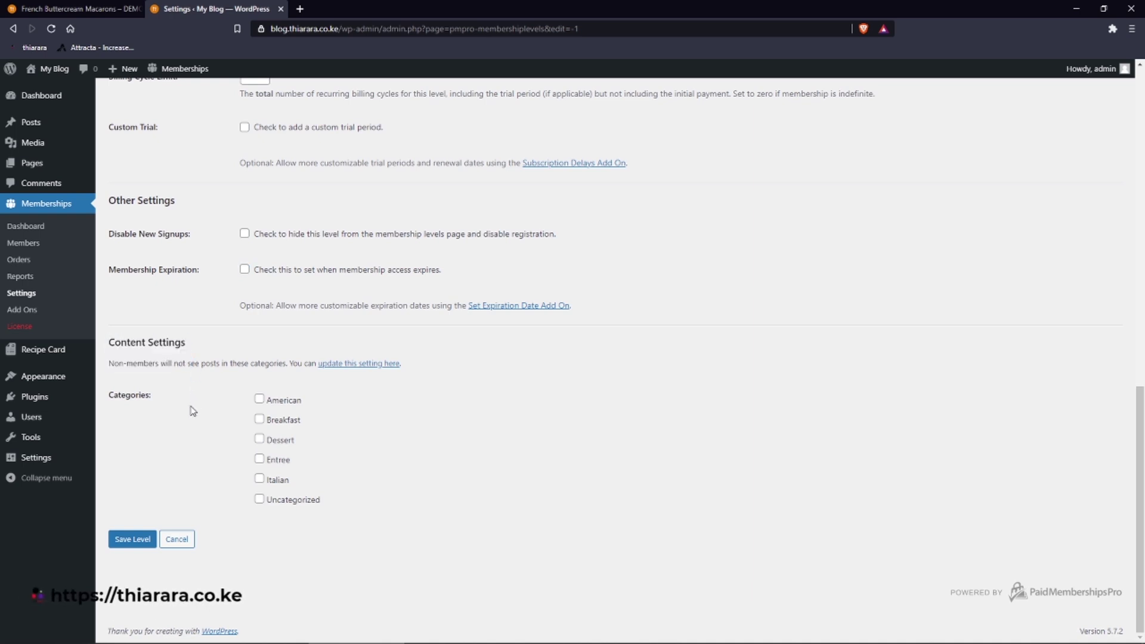
pyautogui.click(259, 399)
pyautogui.click(259, 419)
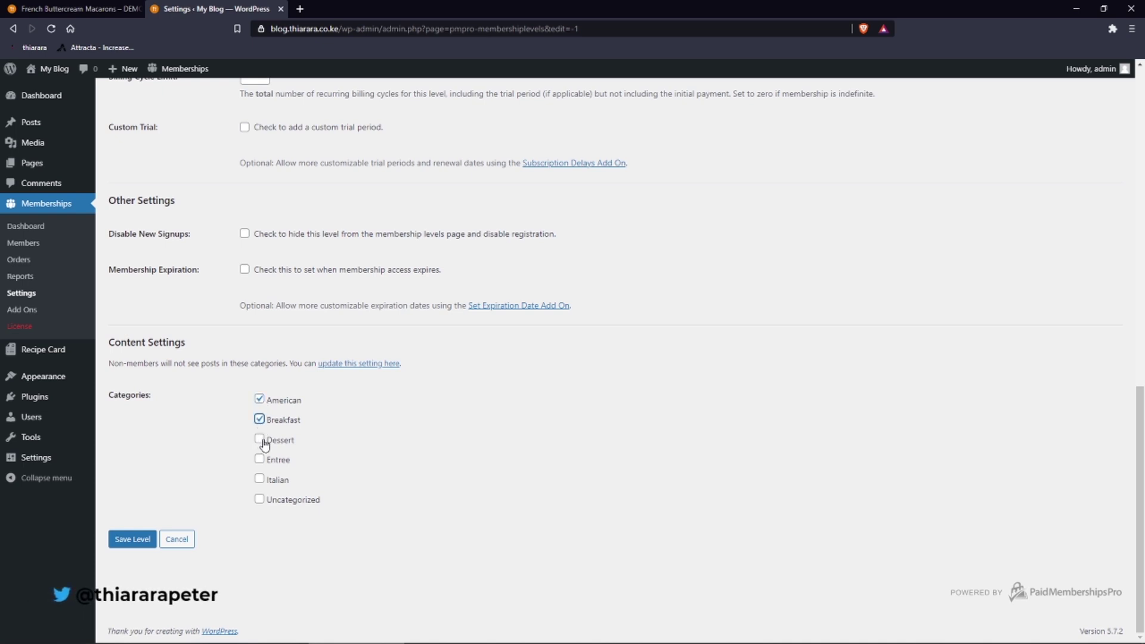
pyautogui.click(264, 441)
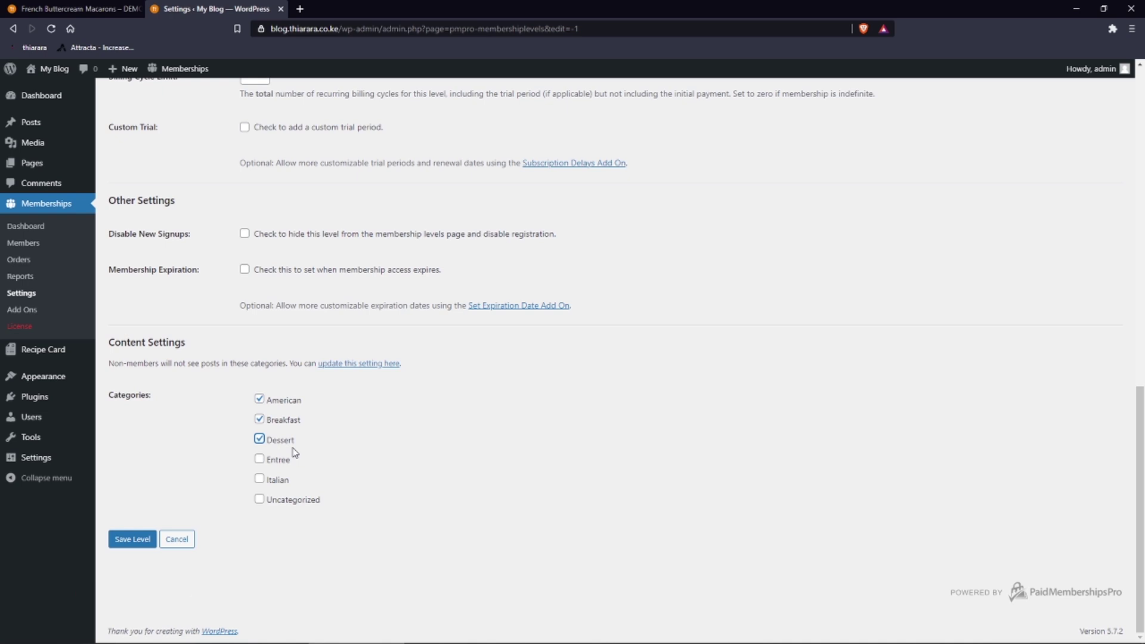
pyautogui.scroll(10, 310, 442)
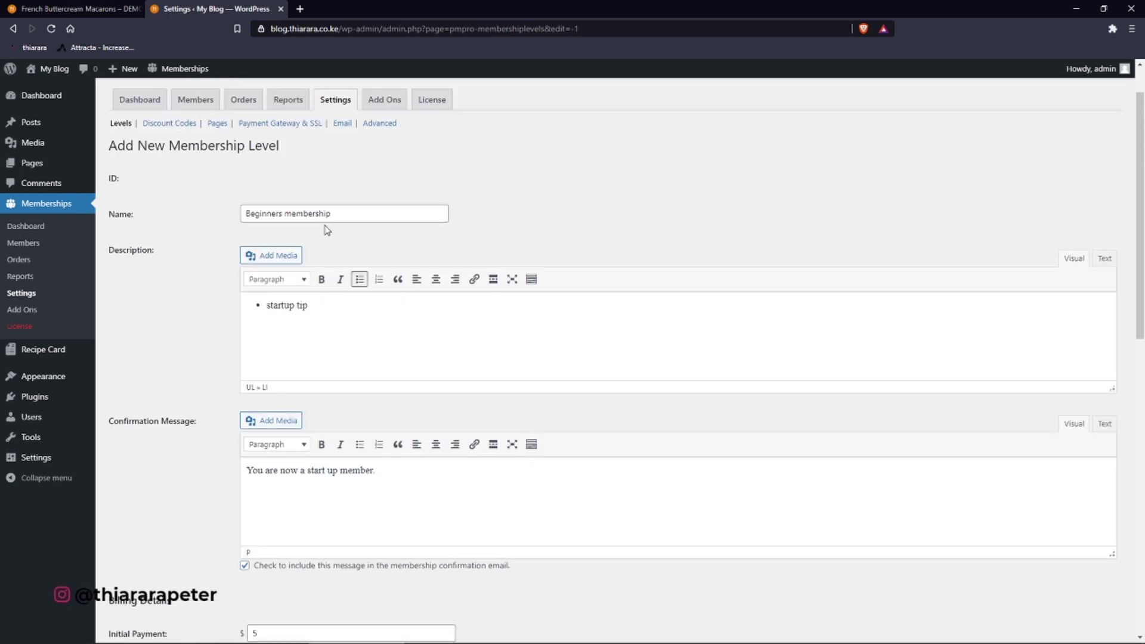
pyautogui.scroll(-10, 237, 498)
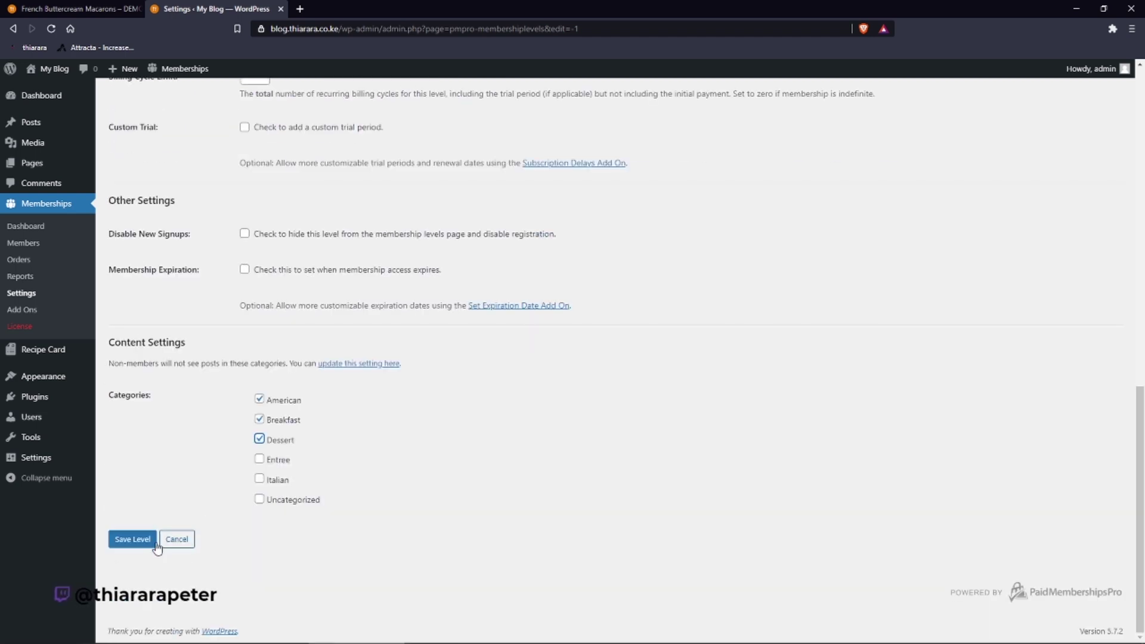
pyautogui.click(143, 543)
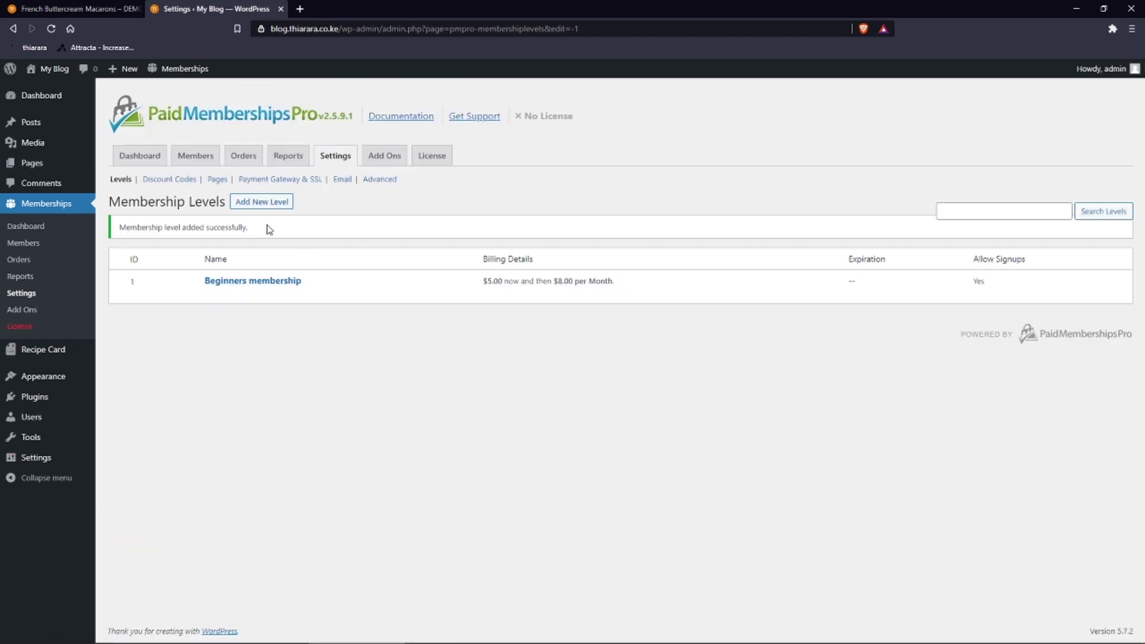
# Add a new membership level named Pro Membership
pyautogui.click(265, 203)
pyautogui.click(277, 300)
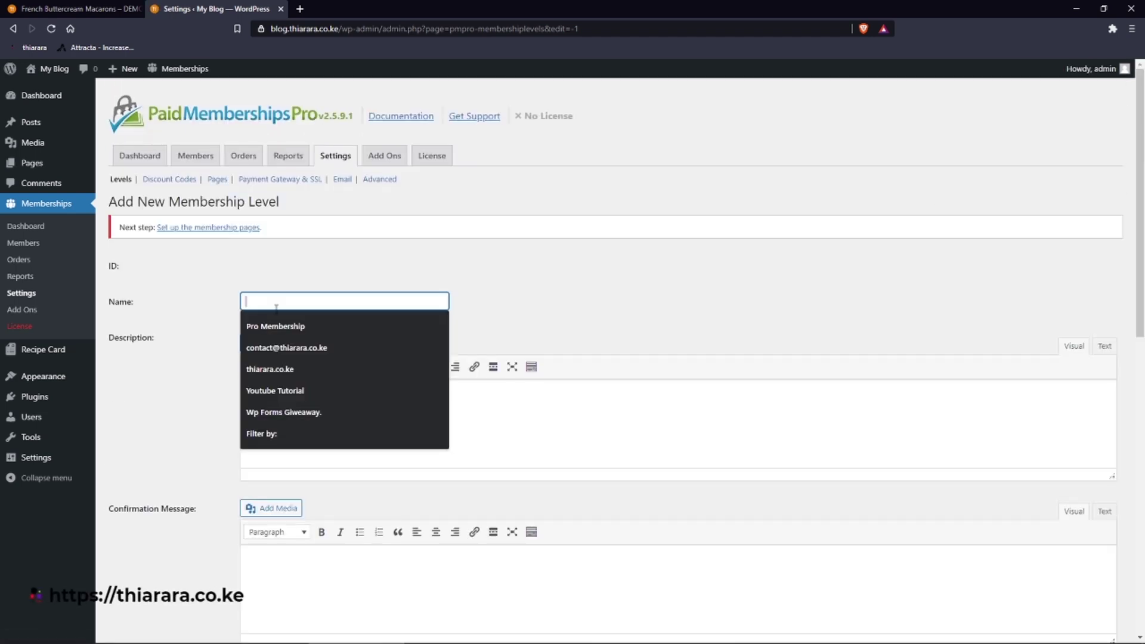
pyautogui.click(274, 331)
pyautogui.scroll(-2, 249, 292)
# Write a bulleted 'Pro tips' description and the confirmation message 'you are a pro member'
pyautogui.click(257, 274)
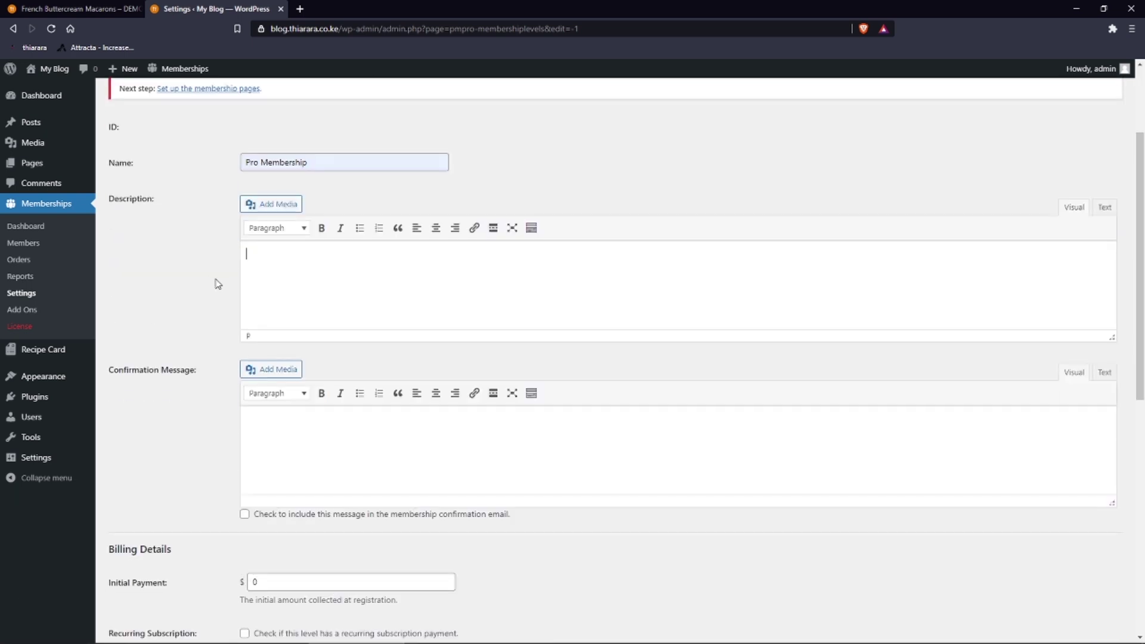
pyautogui.write('y')
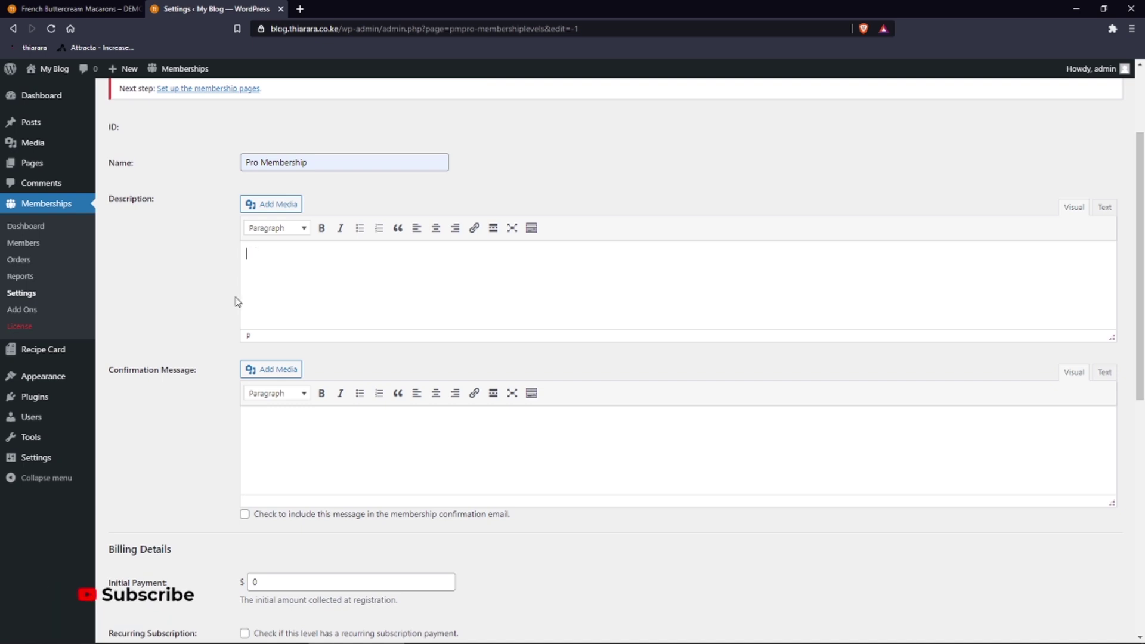
pyautogui.write('Pro tips')
pyautogui.hotkey('shift', 'alt', 'u')
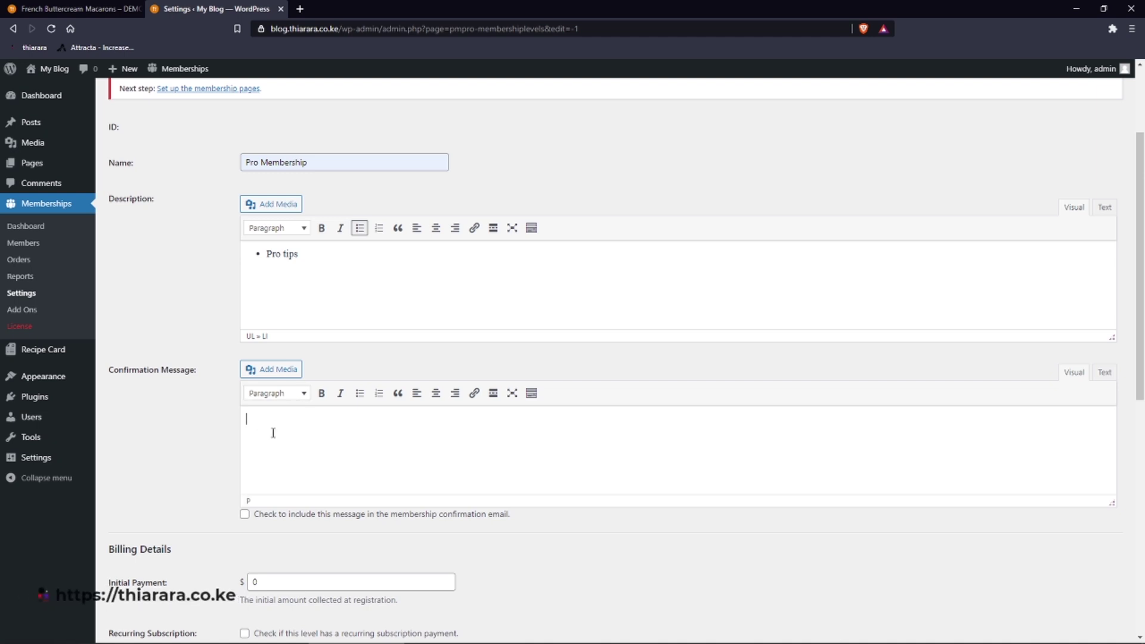
pyautogui.write('you are')
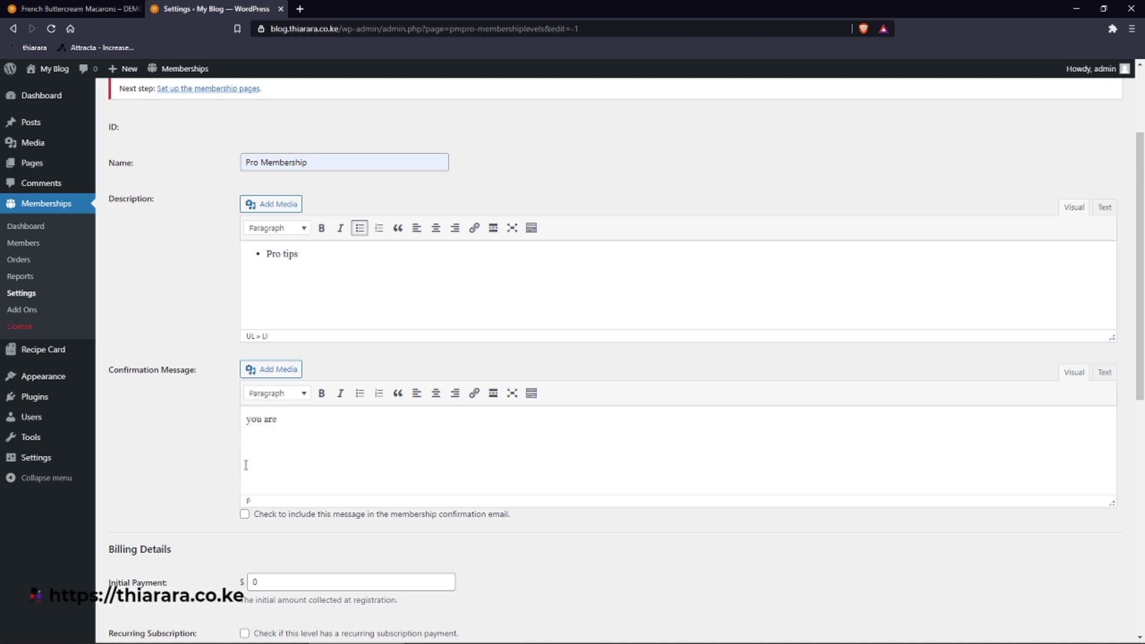
pyautogui.write(' a pro member')
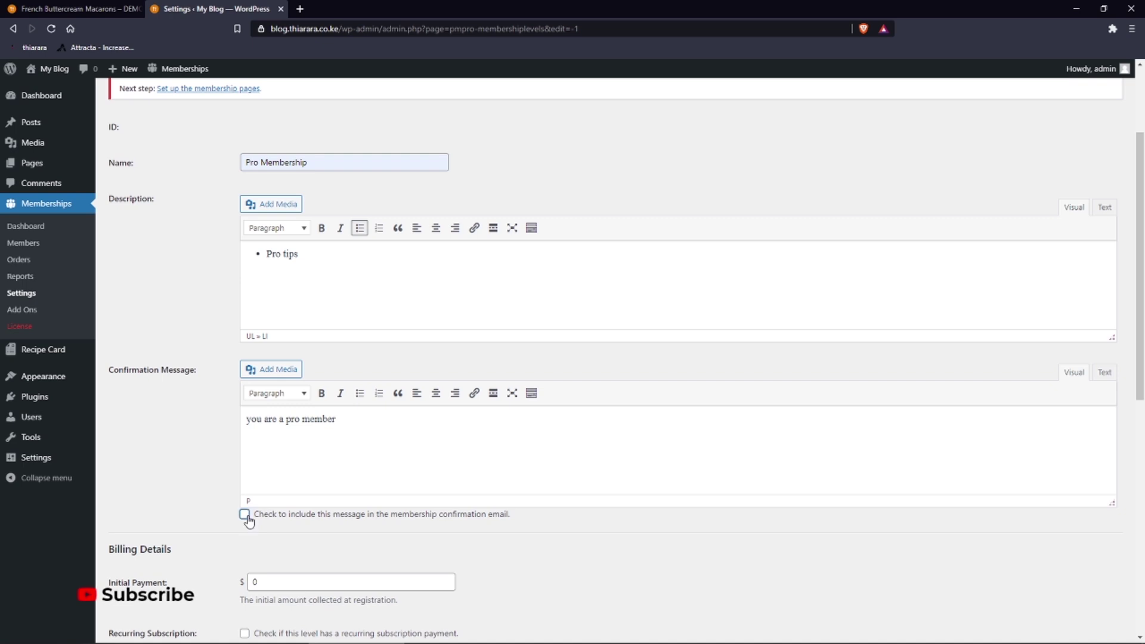
pyautogui.scroll(-2, 264, 535)
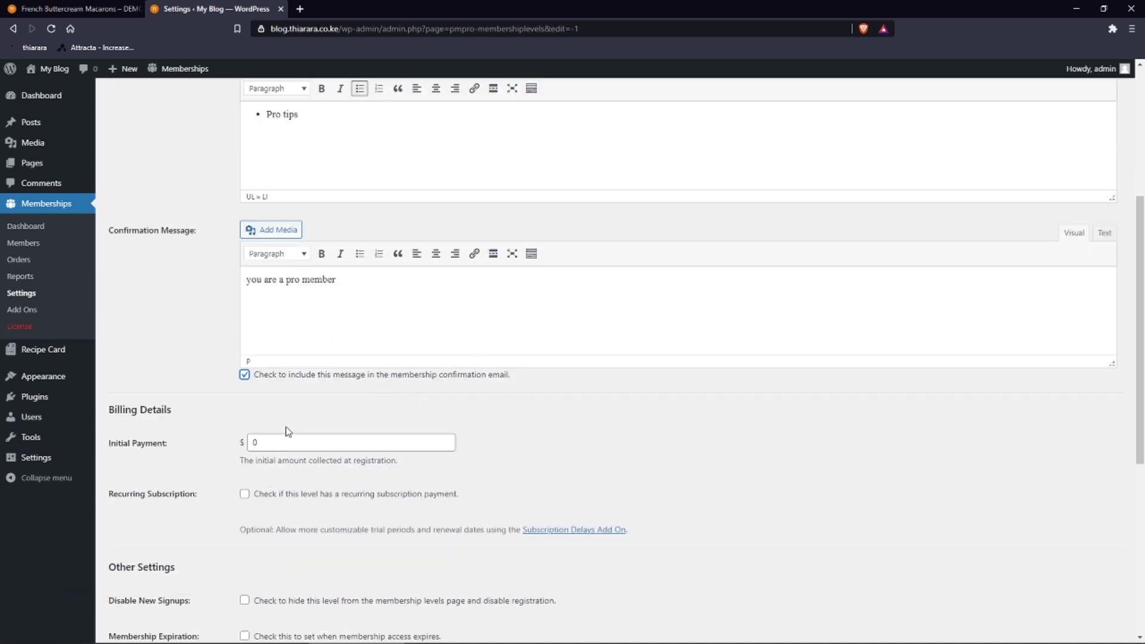
# Charge a $10 initial payment plus a recurring $15 billing amount
pyautogui.scroll(-2, 238, 440)
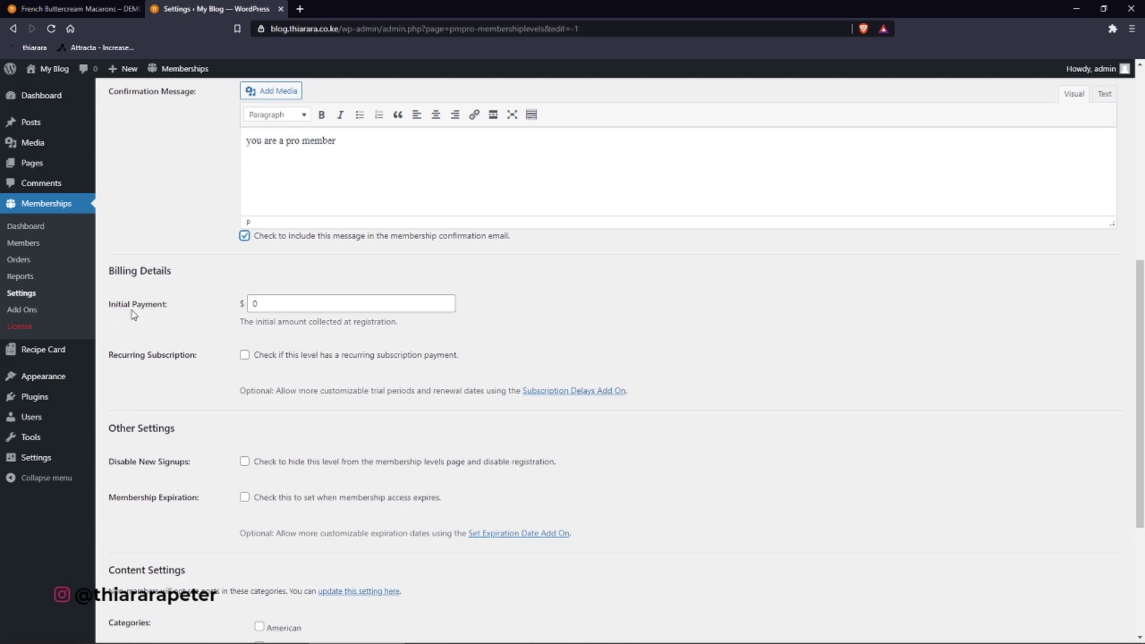
pyautogui.press('Tab')
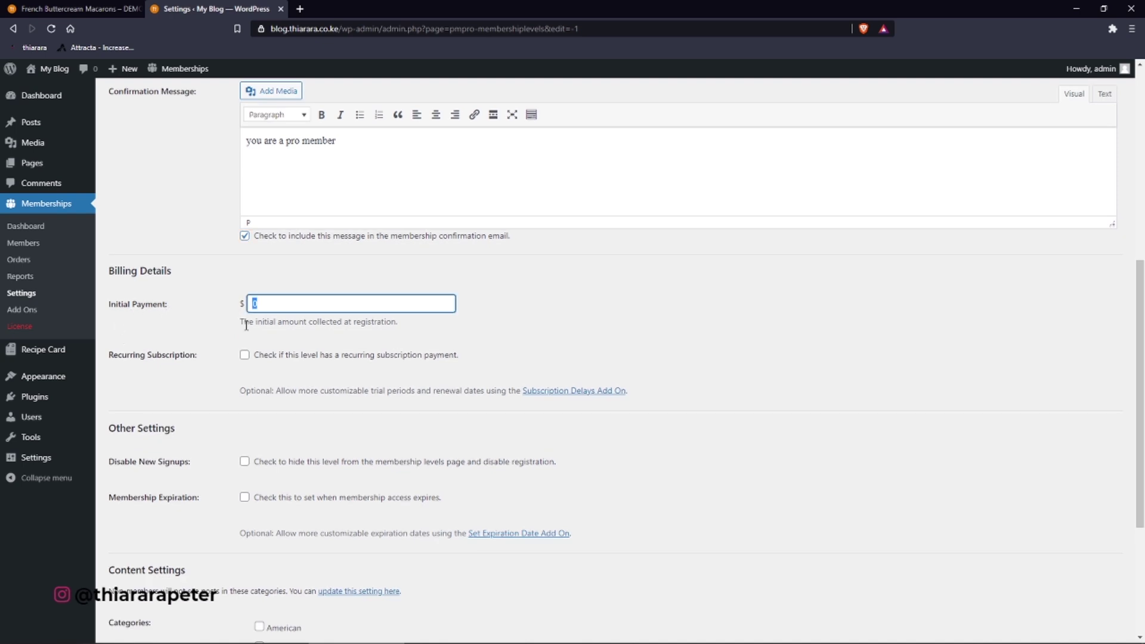
pyautogui.write('10')
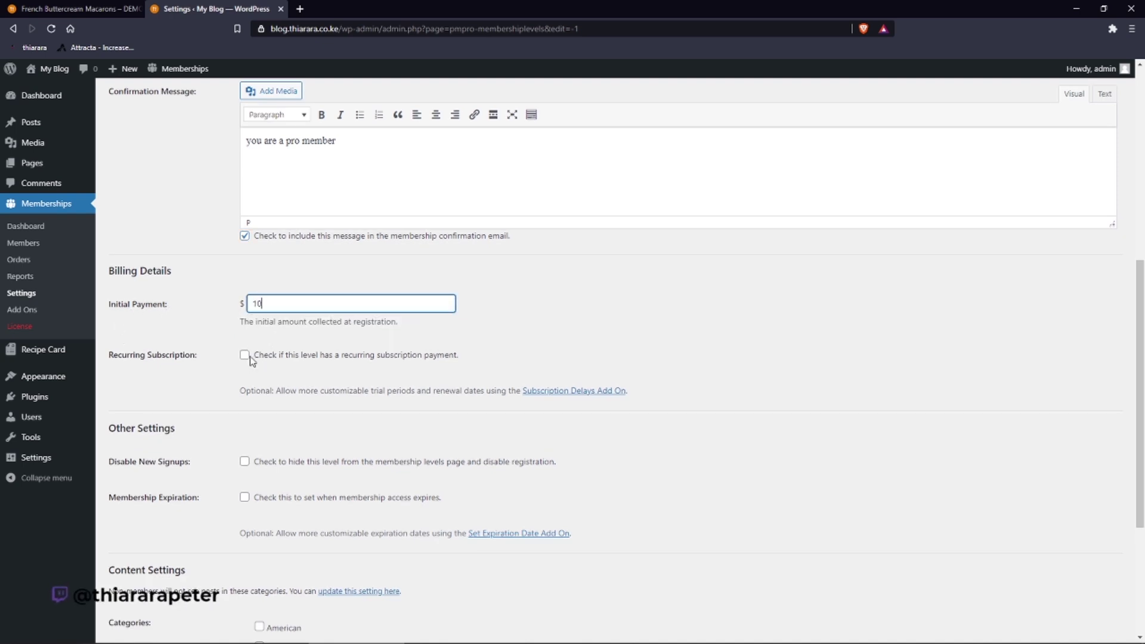
pyautogui.click(245, 356)
pyautogui.press('Tab')
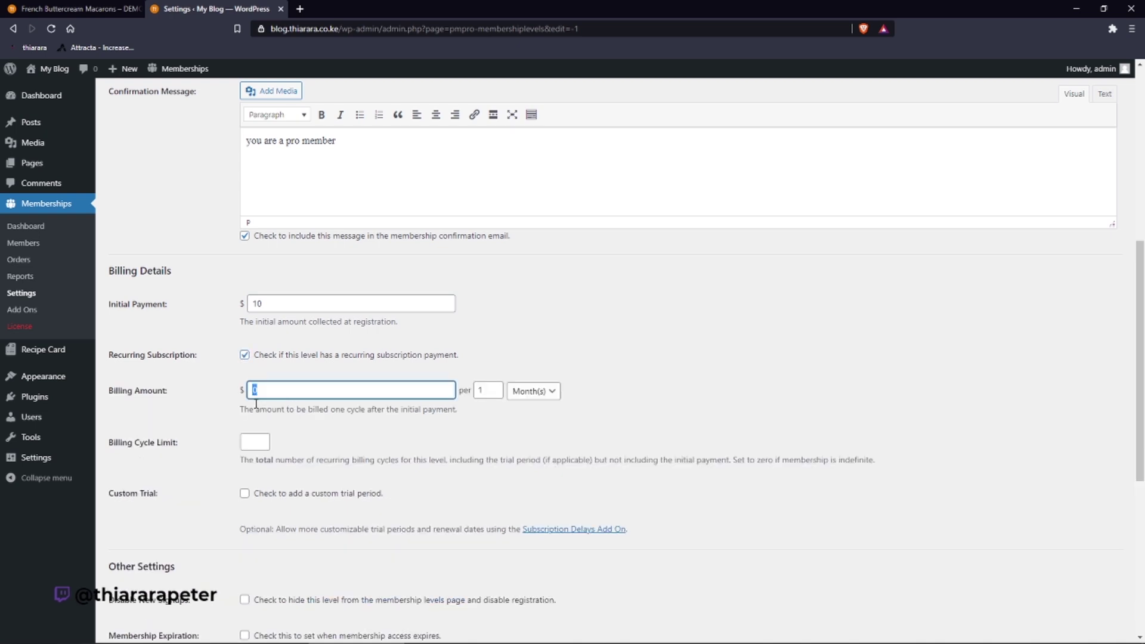
pyautogui.write('15')
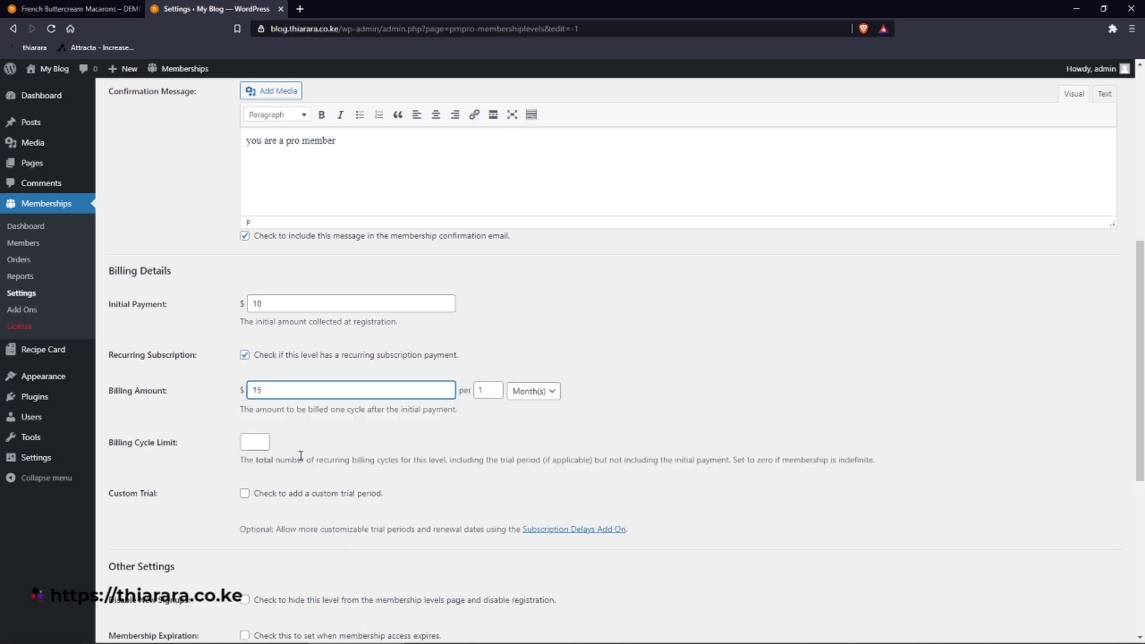
# Restrict the American category and save the Pro Membership level
pyautogui.scroll(-5, 146, 370)
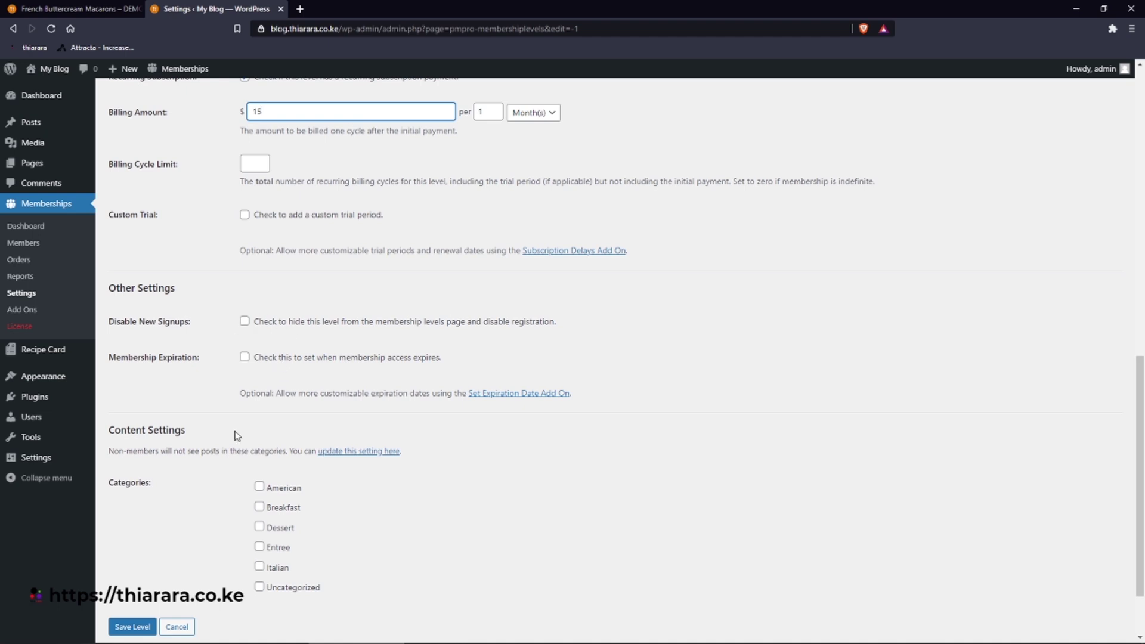
pyautogui.scroll(-2, 198, 380)
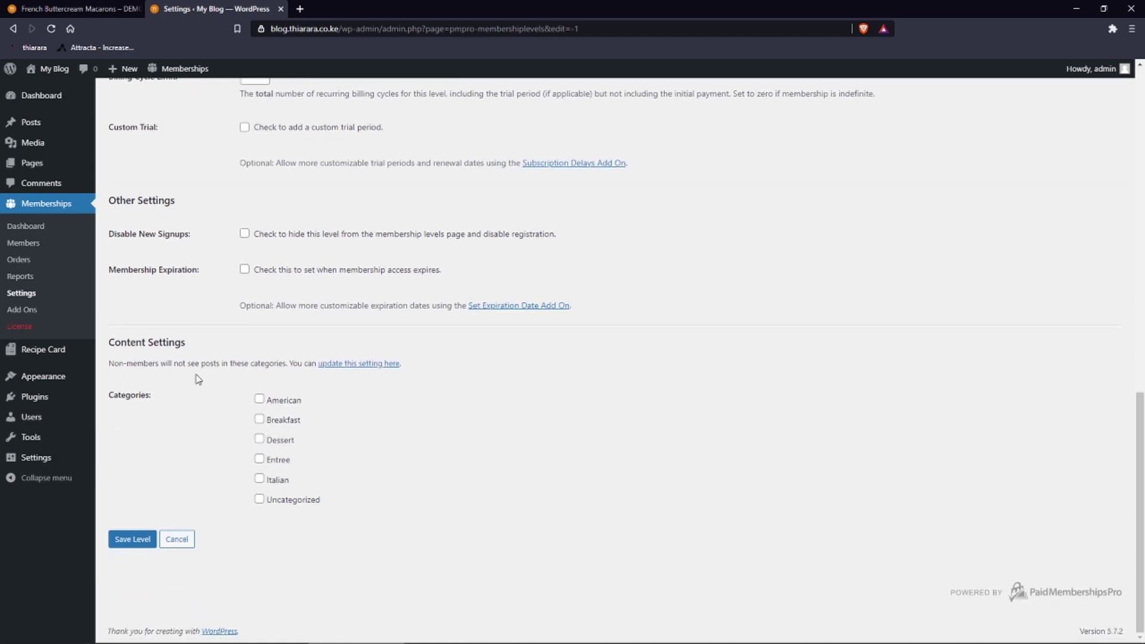
pyautogui.click(259, 399)
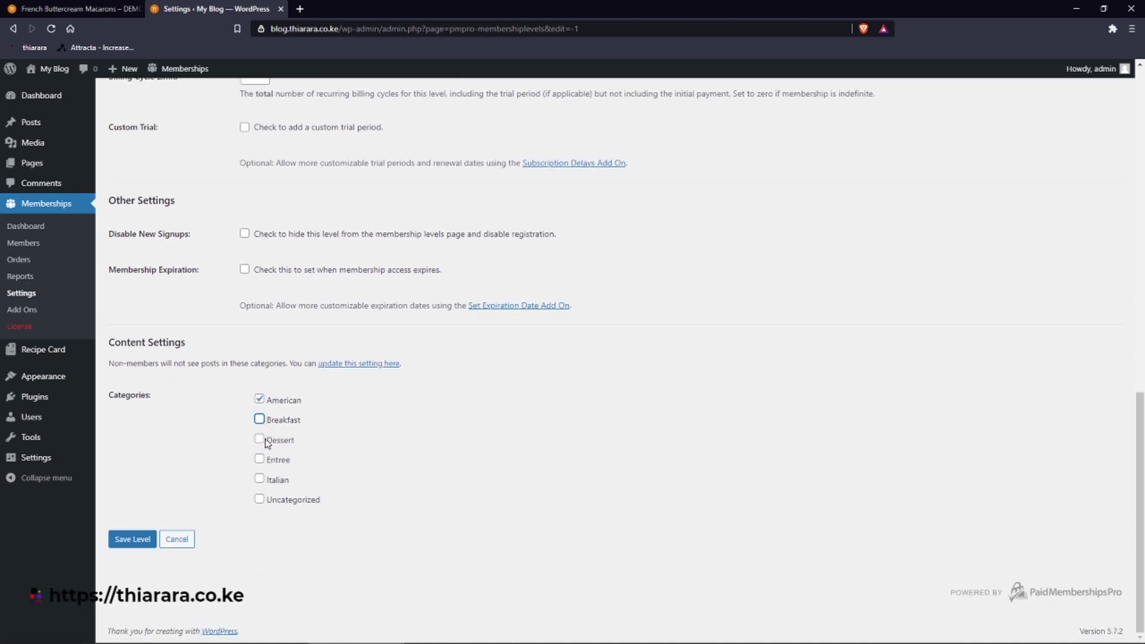
pyautogui.click(133, 540)
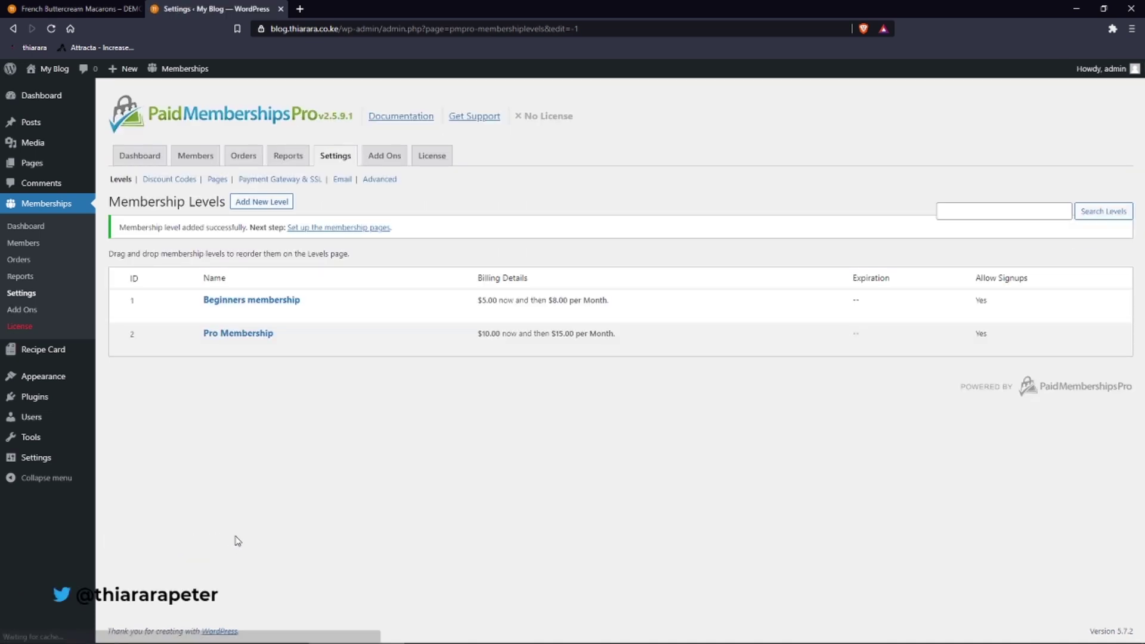
# Open the membership Page Settings, with the All Pages list loaded in a separate tab
pyautogui.click(179, 185)
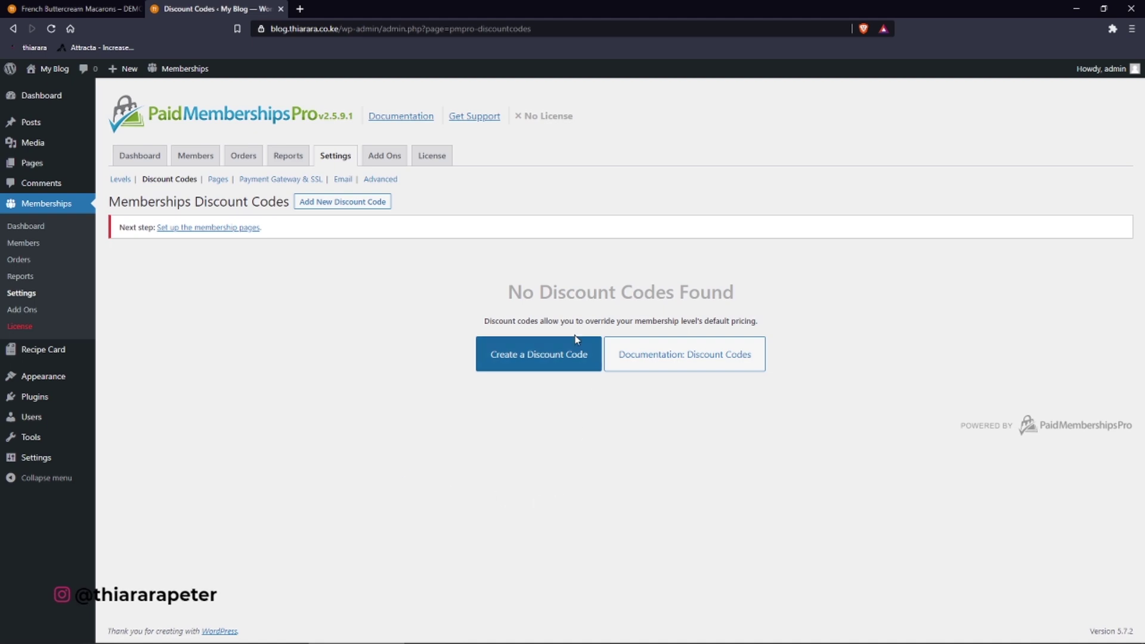
pyautogui.click(227, 182)
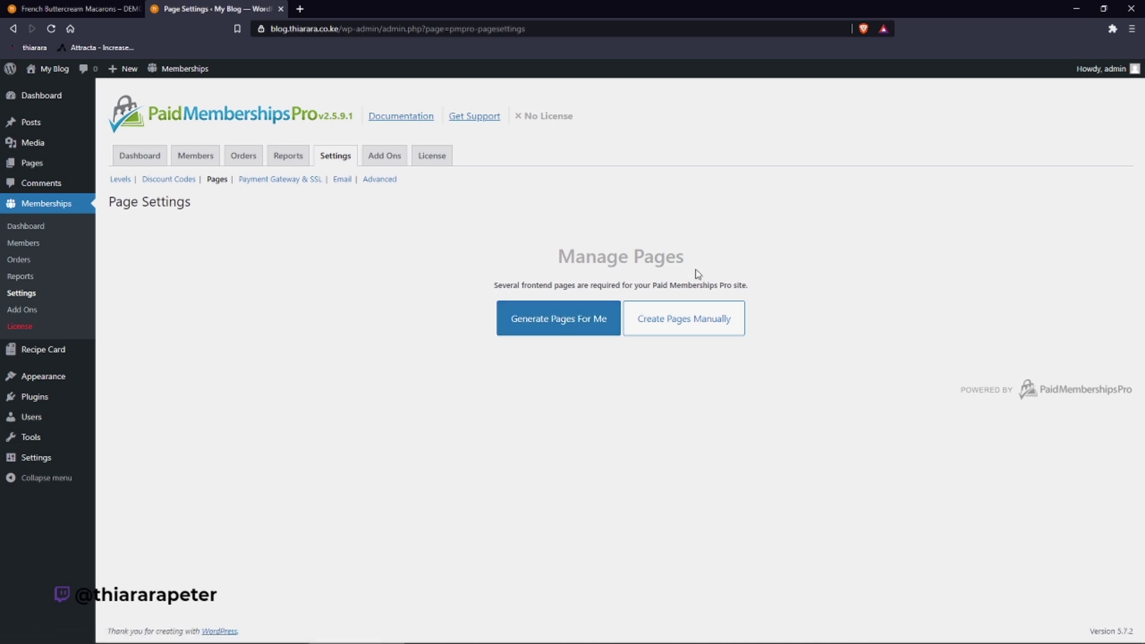
pyautogui.rightClick(16, 162)
pyautogui.press('Escape')
pyautogui.middleClick(70, 177)
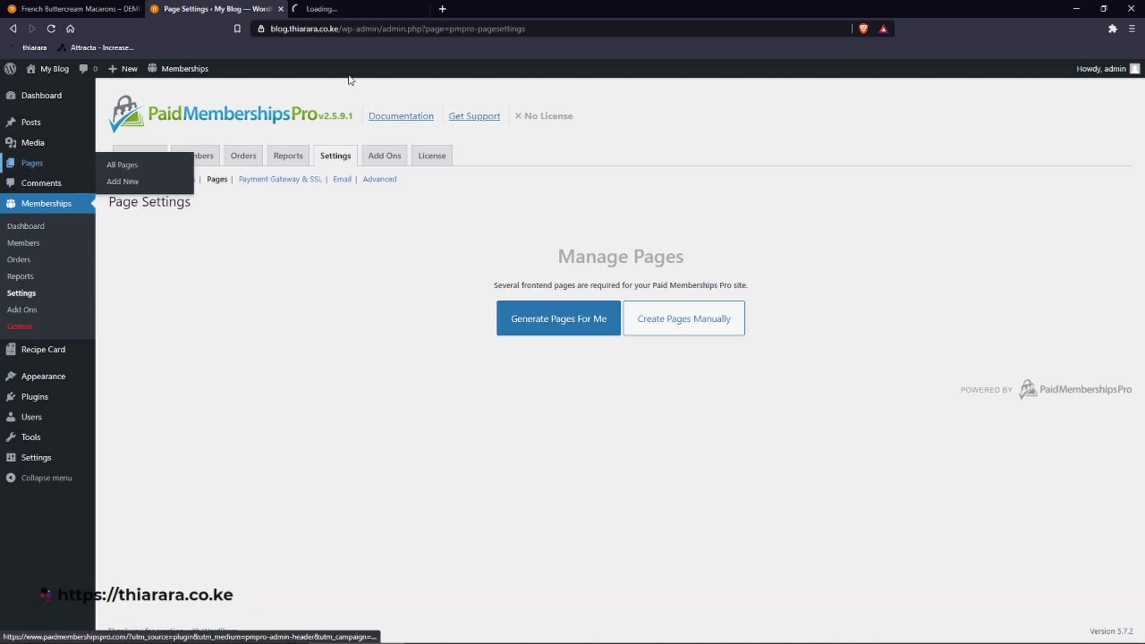
pyautogui.click(355, 10)
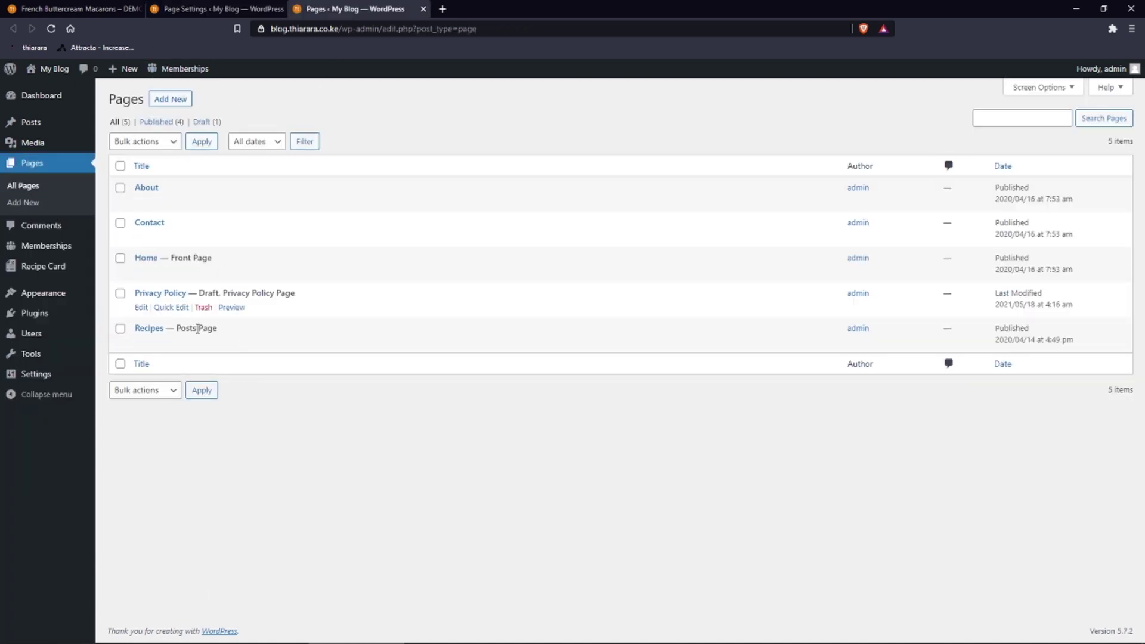
pyautogui.click(239, 10)
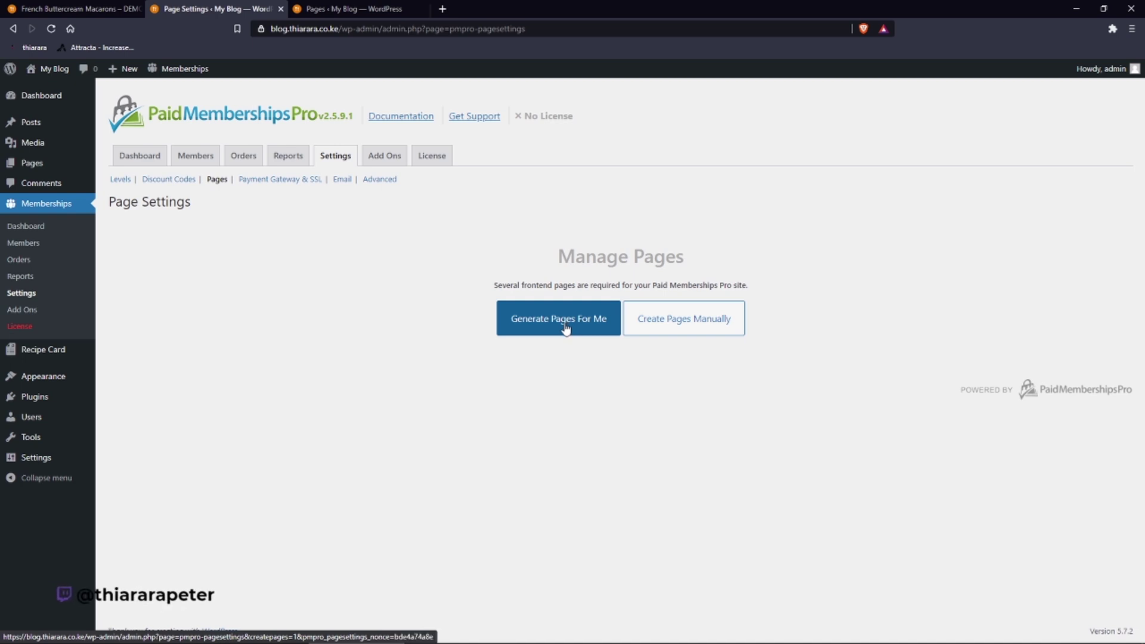
# Generate the required membership pages automatically and save the page settings
pyautogui.click(565, 327)
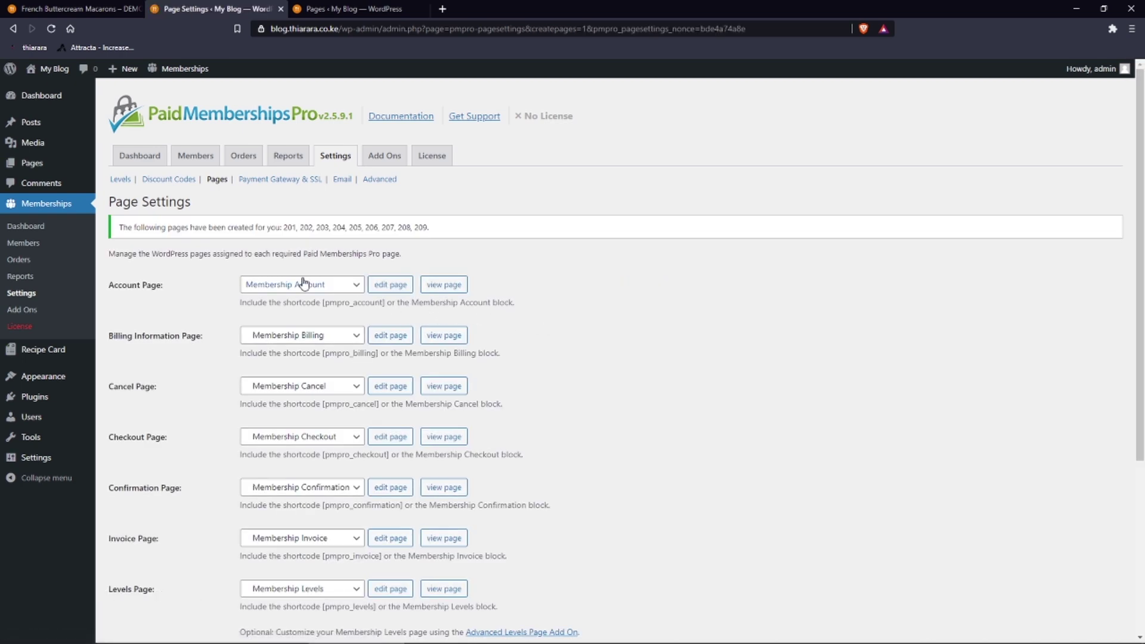
pyautogui.scroll(-5, 302, 292)
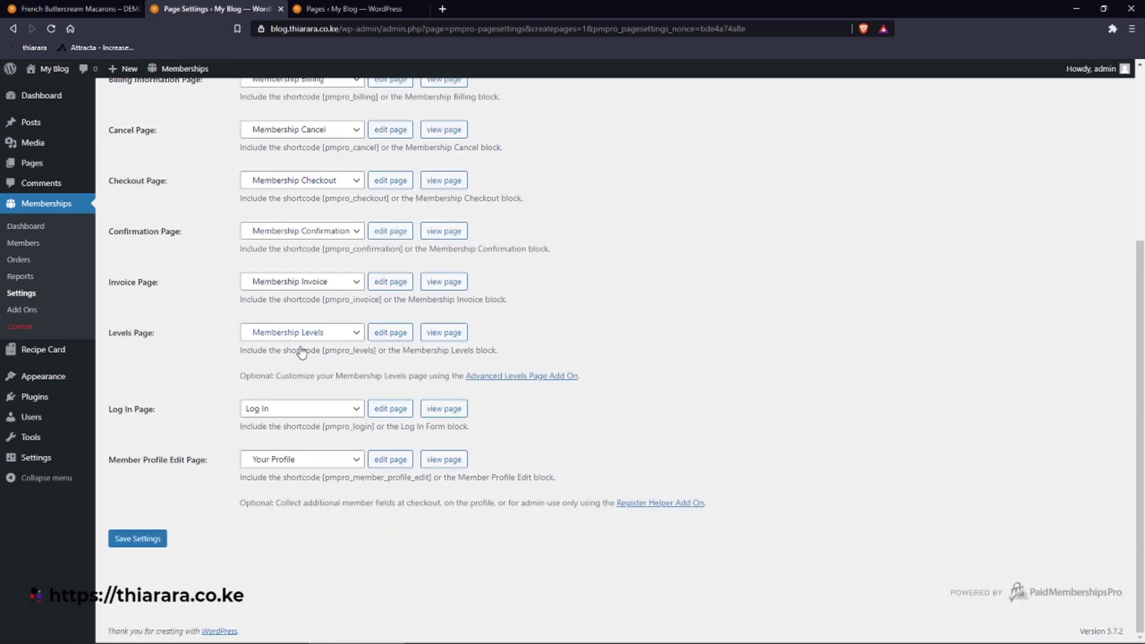
pyautogui.click(141, 539)
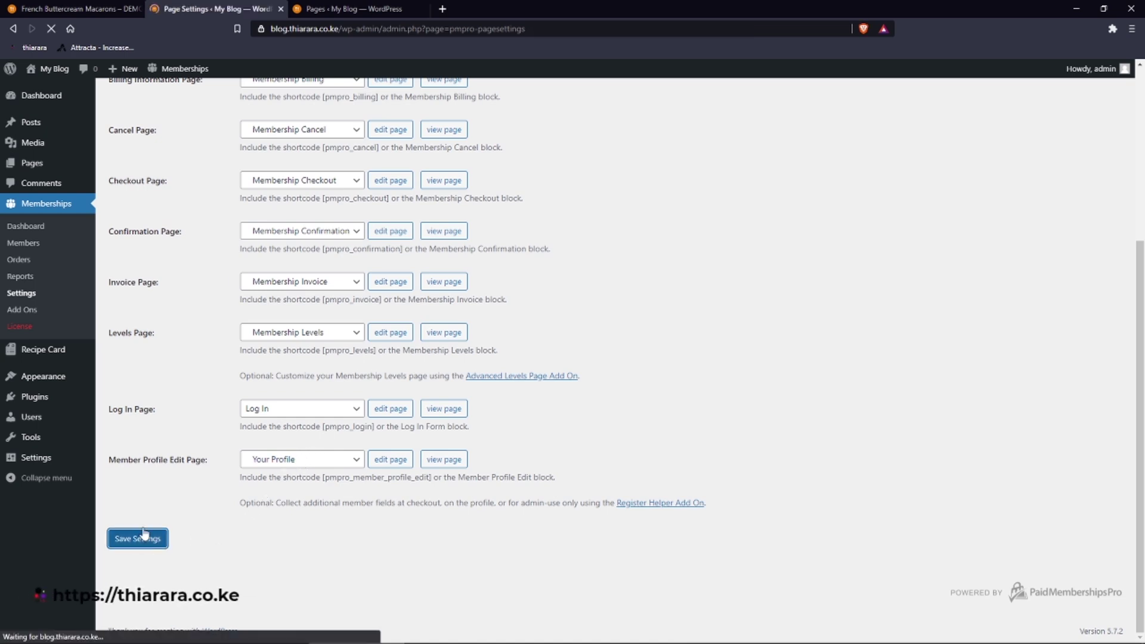
# Refresh the pages list to confirm the new pages, then return to Page Settings
pyautogui.click(339, 9)
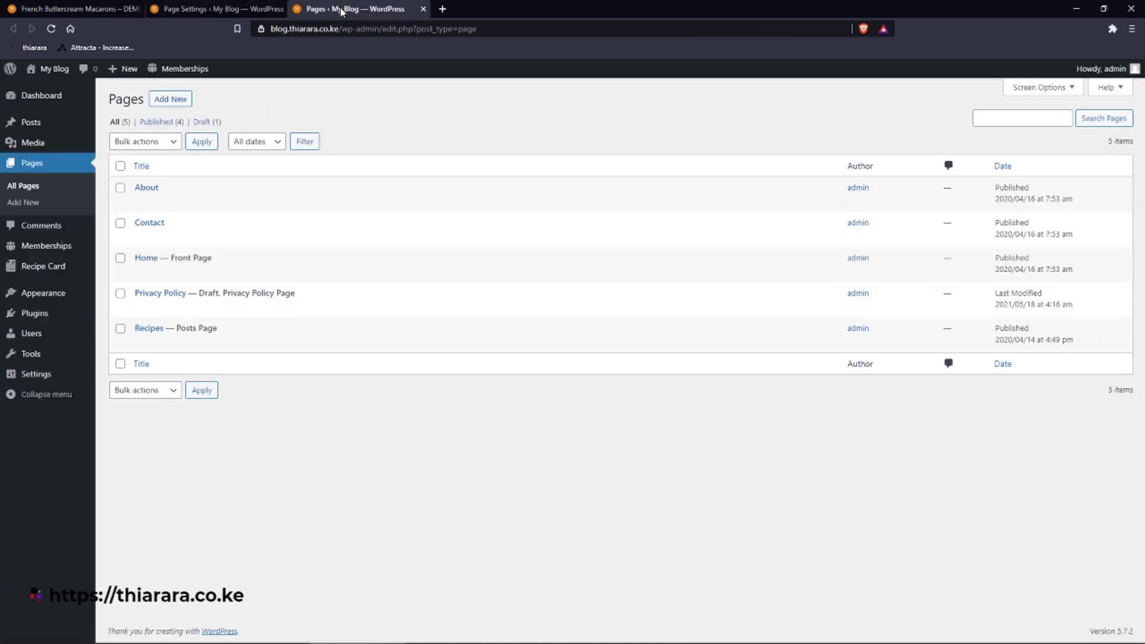
pyautogui.click(52, 29)
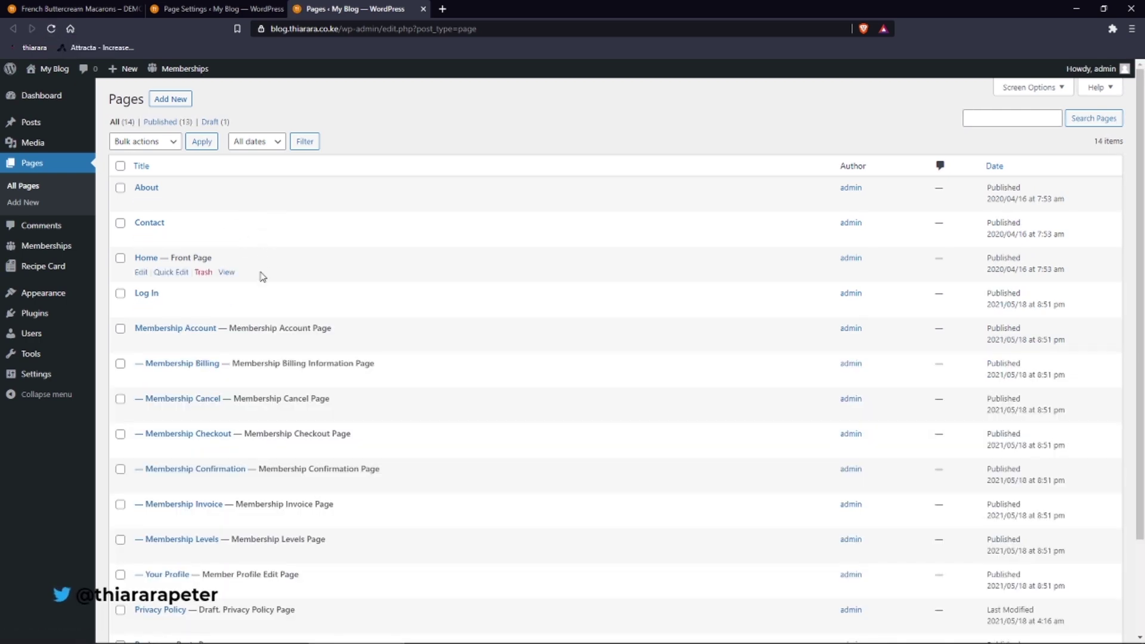
pyautogui.scroll(-2, 252, 394)
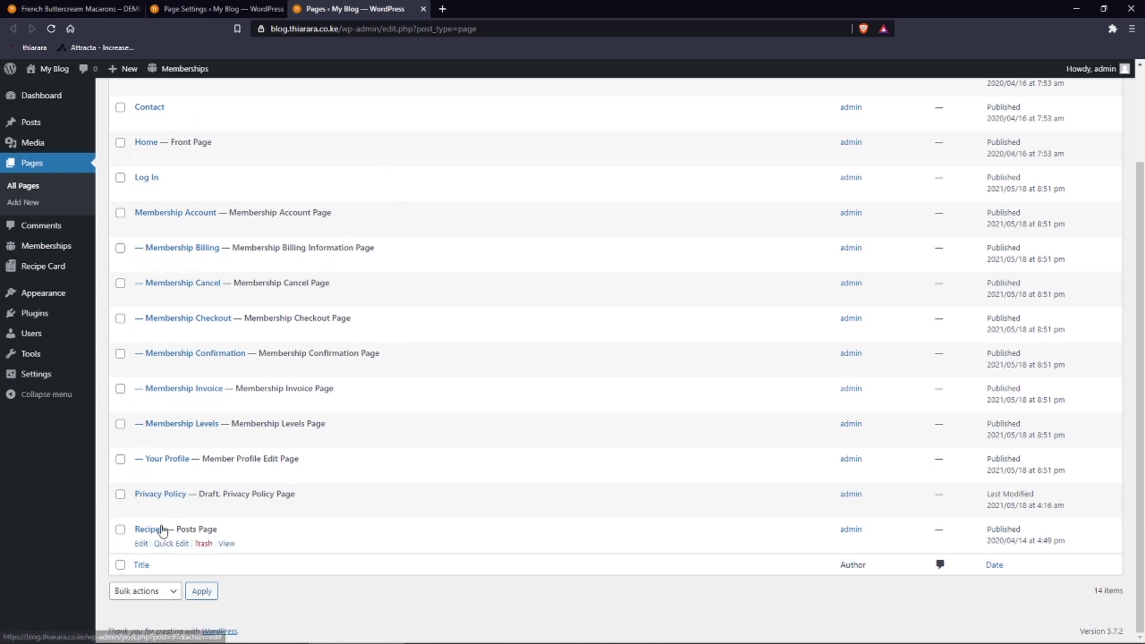
pyautogui.click(201, 7)
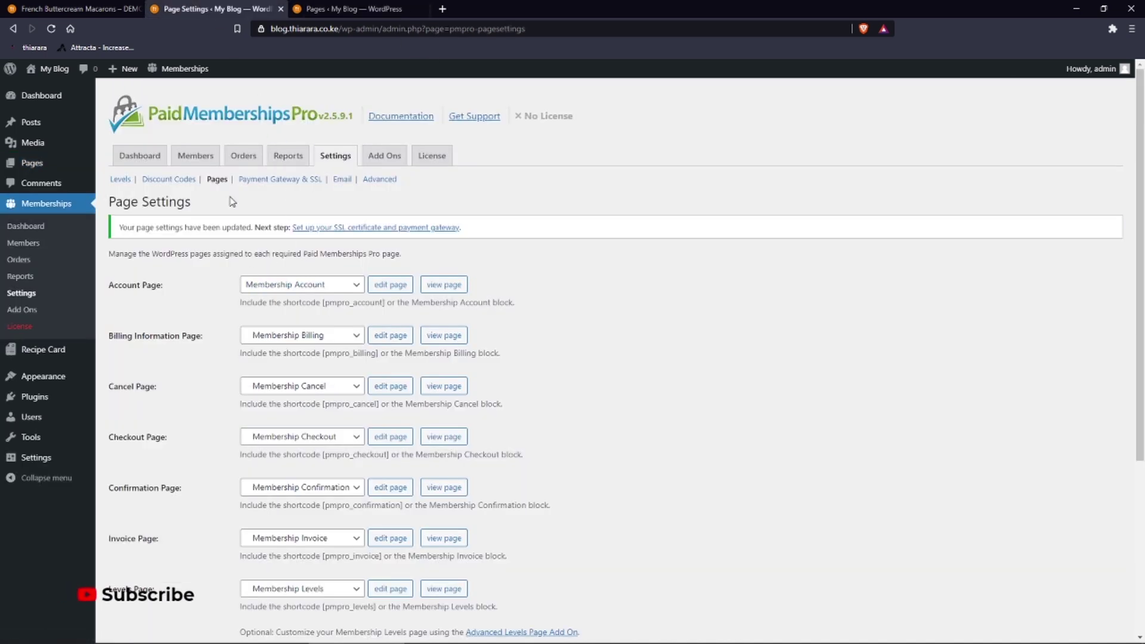
# Set the payment gateway to PayPal Express in the Live/Production environment
pyautogui.click(272, 181)
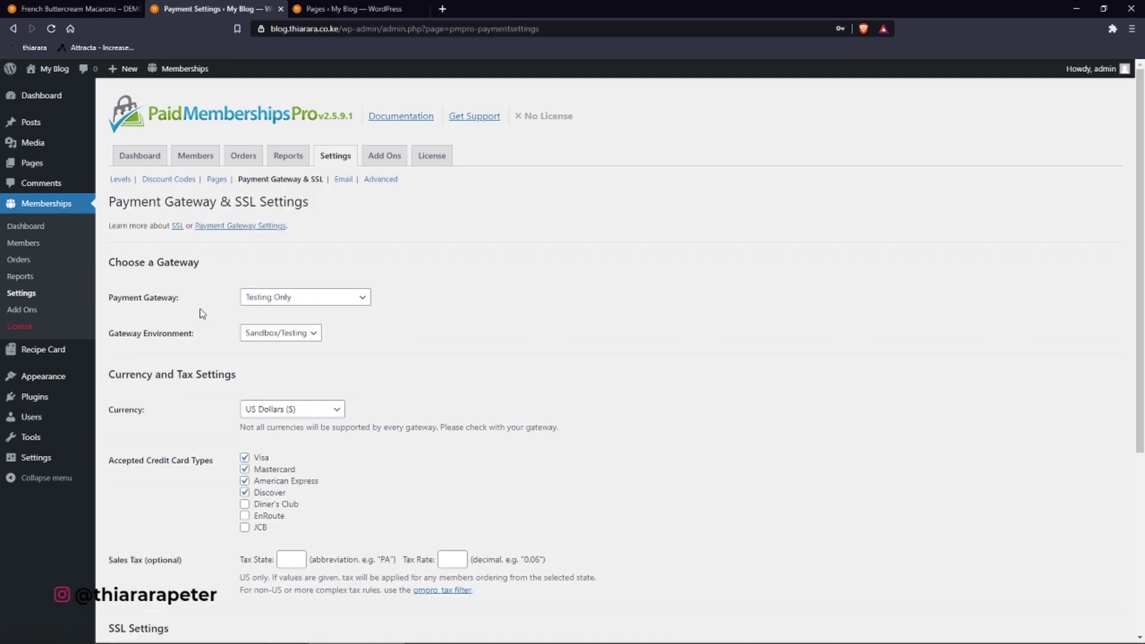
pyautogui.click(273, 304)
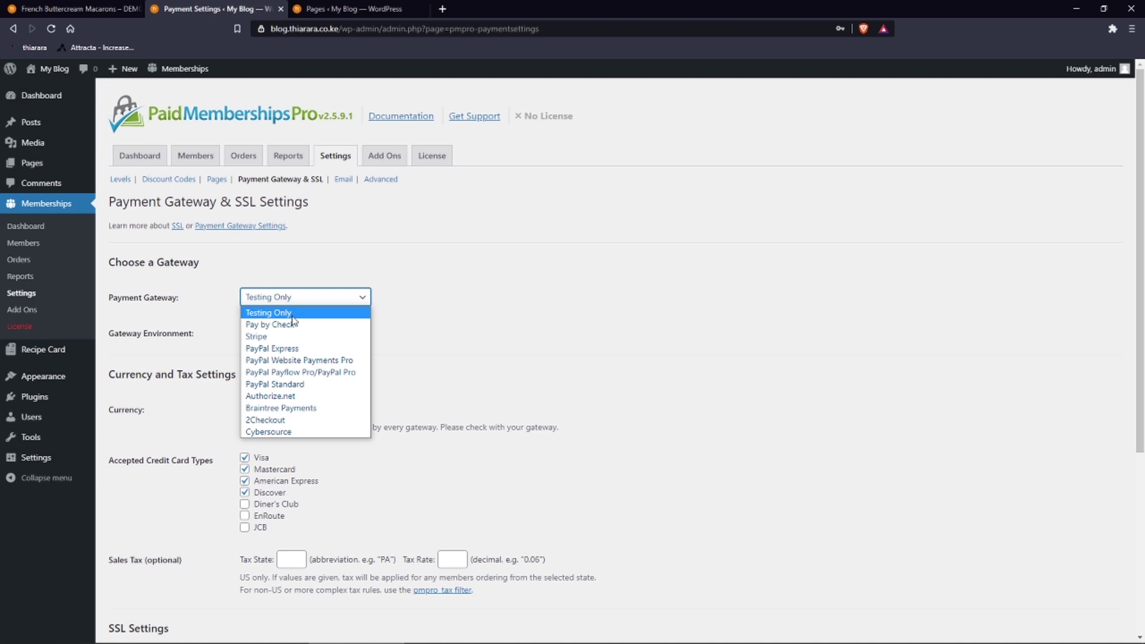
pyautogui.click(294, 349)
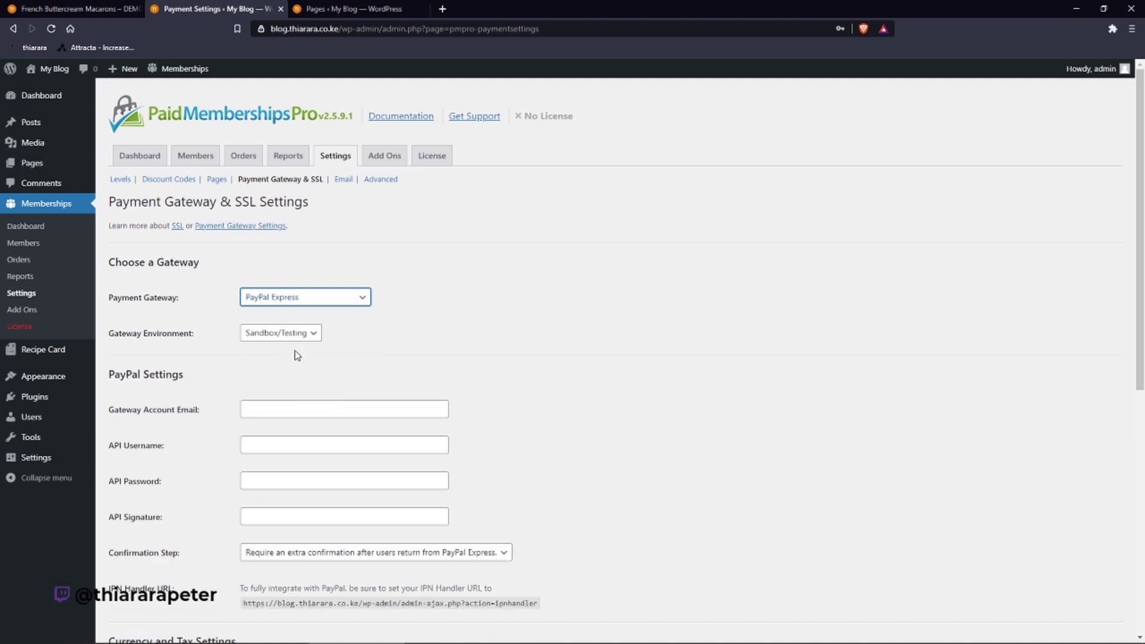
pyautogui.click(278, 340)
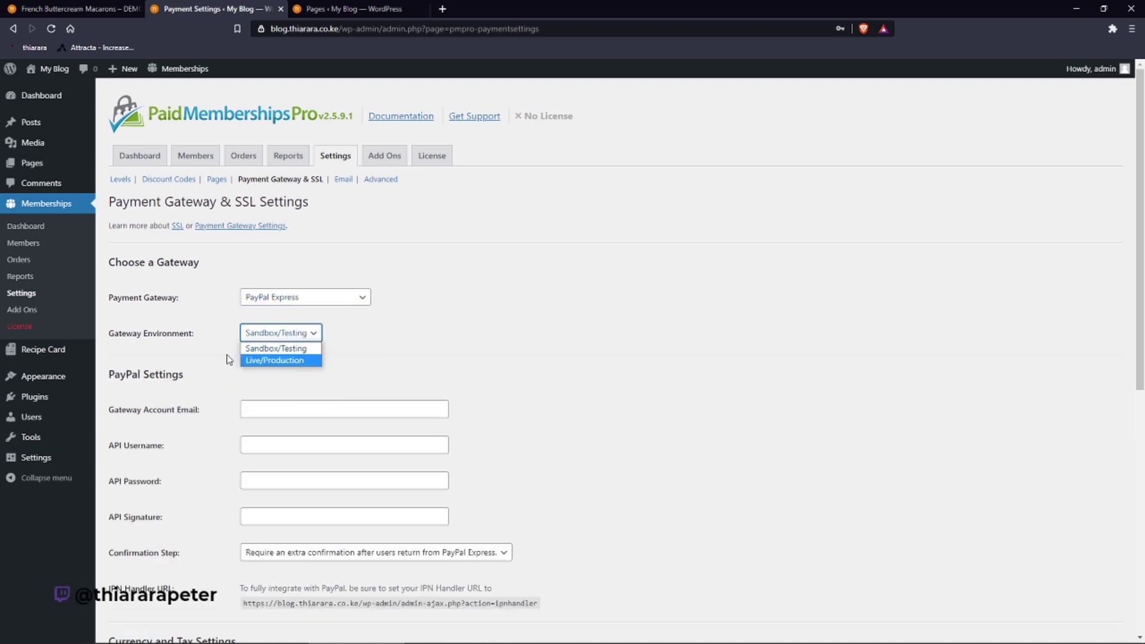
pyautogui.click(397, 355)
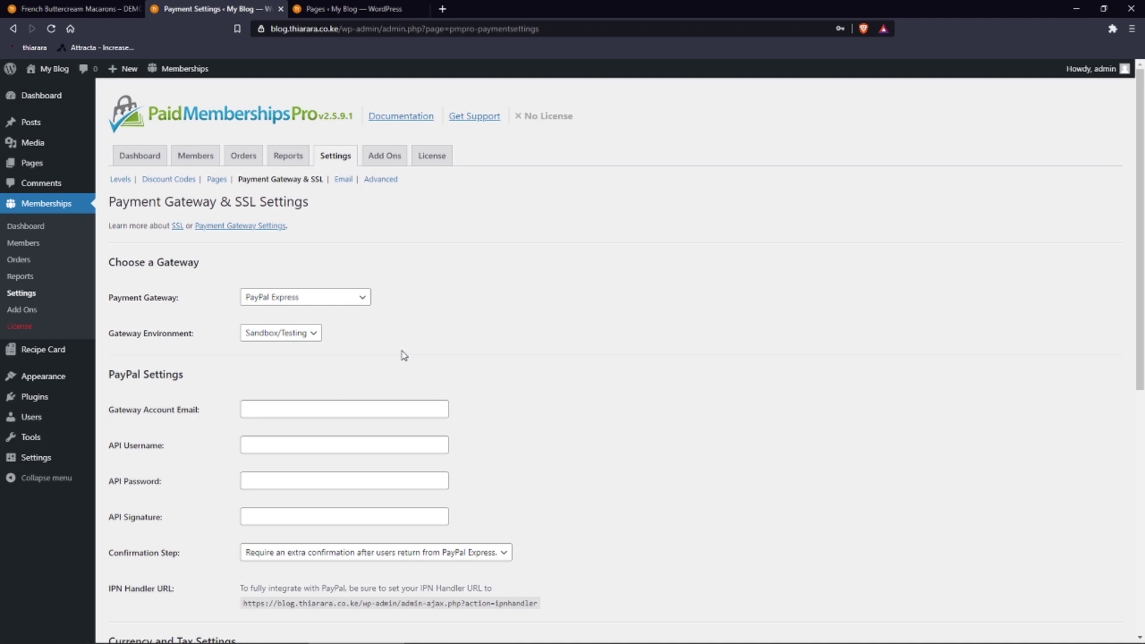
pyautogui.click(275, 341)
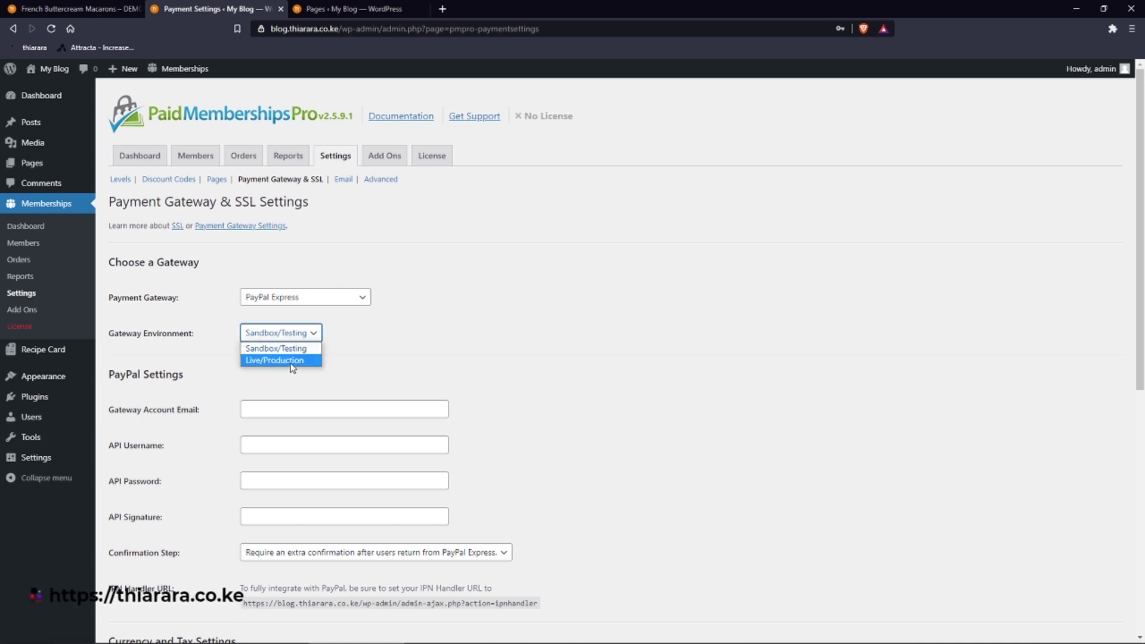
pyautogui.click(291, 361)
# Fill in the gateway account email from the saved address
pyautogui.scroll(-2, 285, 365)
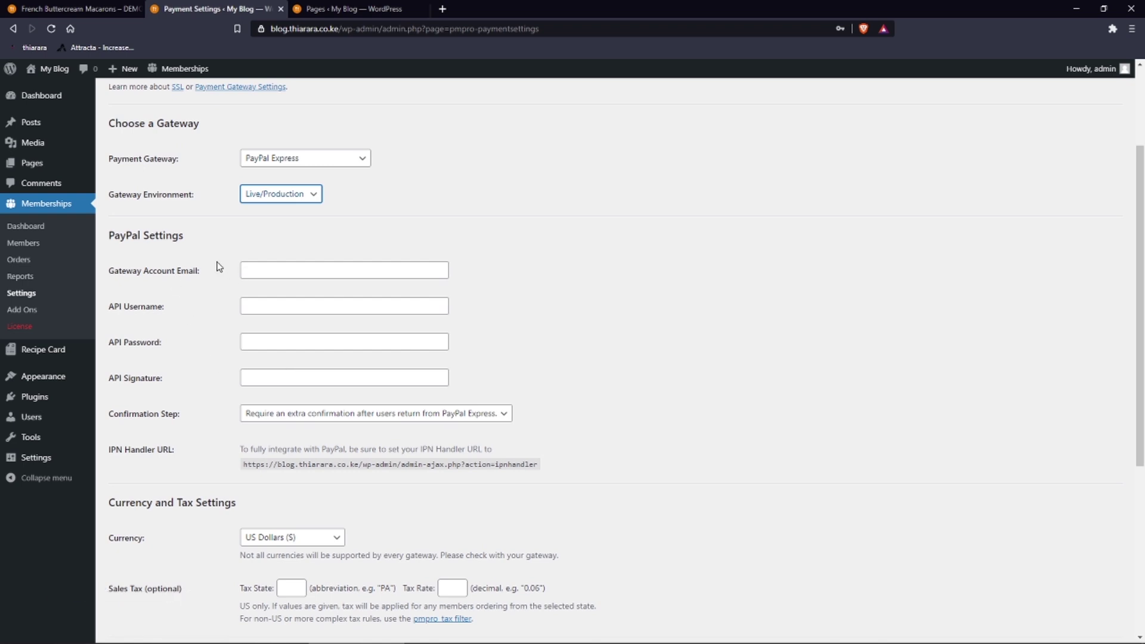
pyautogui.click(261, 273)
pyautogui.click(267, 303)
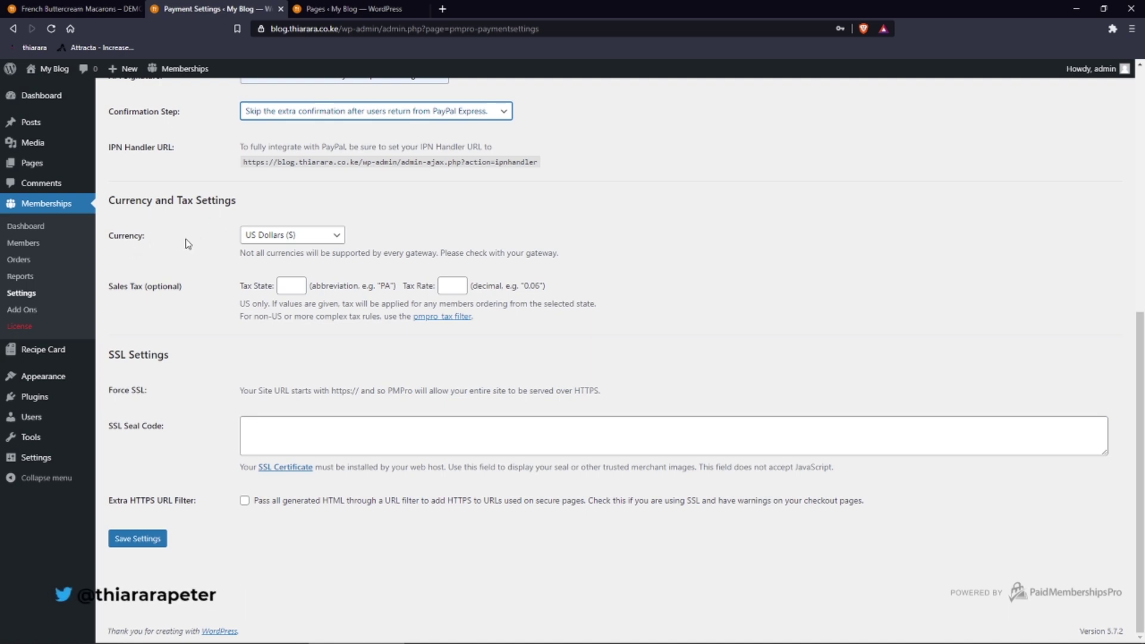
# Keep US Dollars as the currency and check the Tax Rate field
pyautogui.click(268, 236)
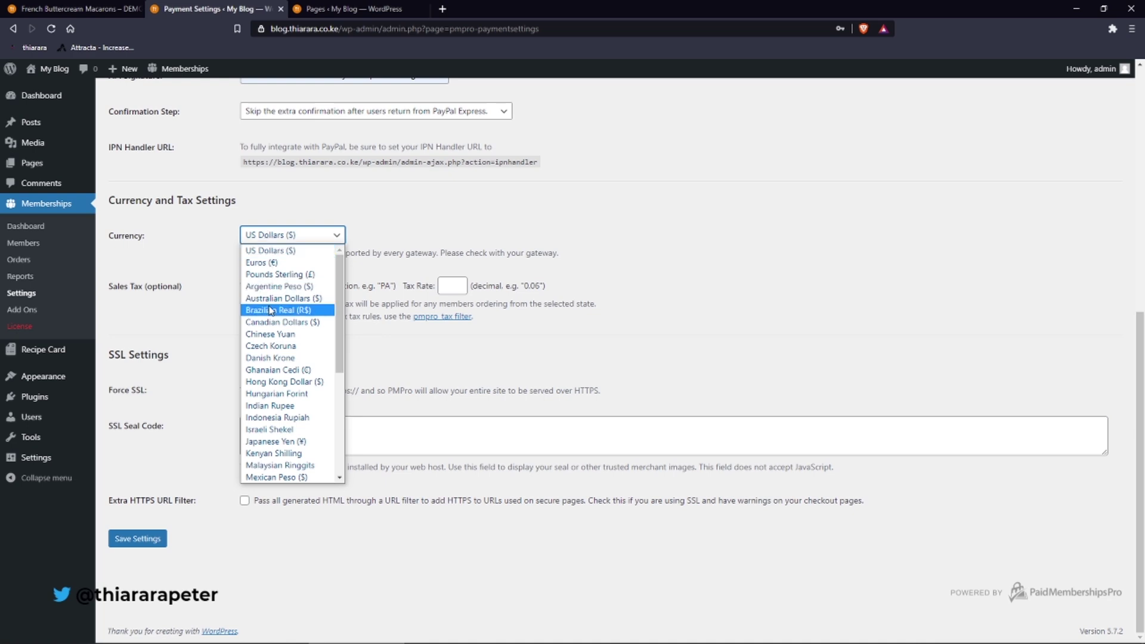
pyautogui.scroll(-3, 280, 358)
pyautogui.scroll(3, 281, 391)
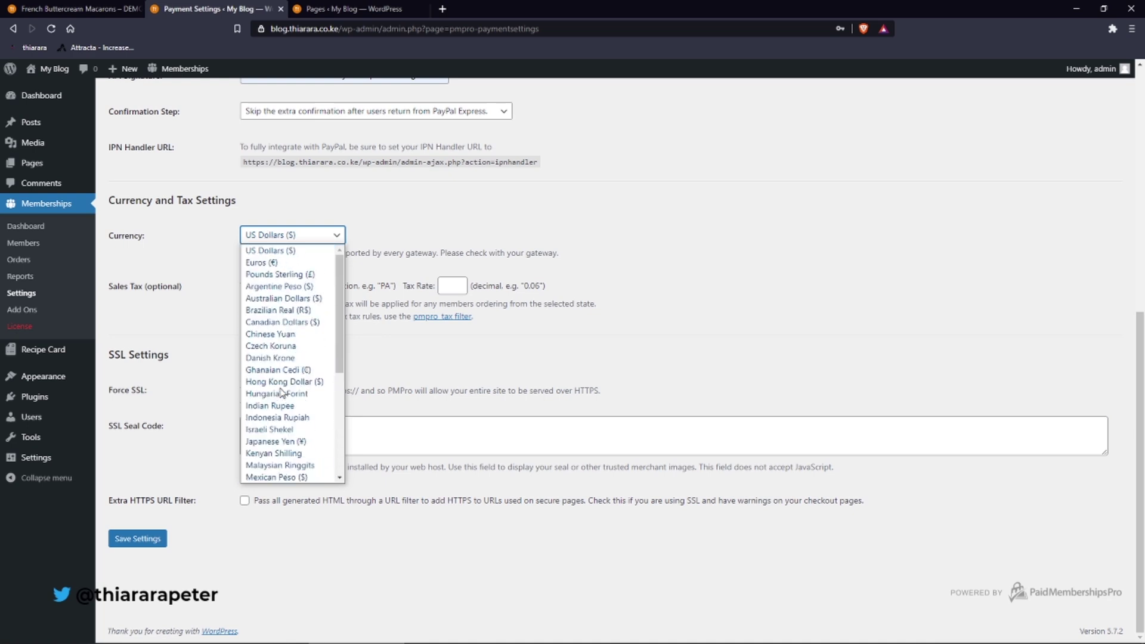
pyautogui.click(280, 249)
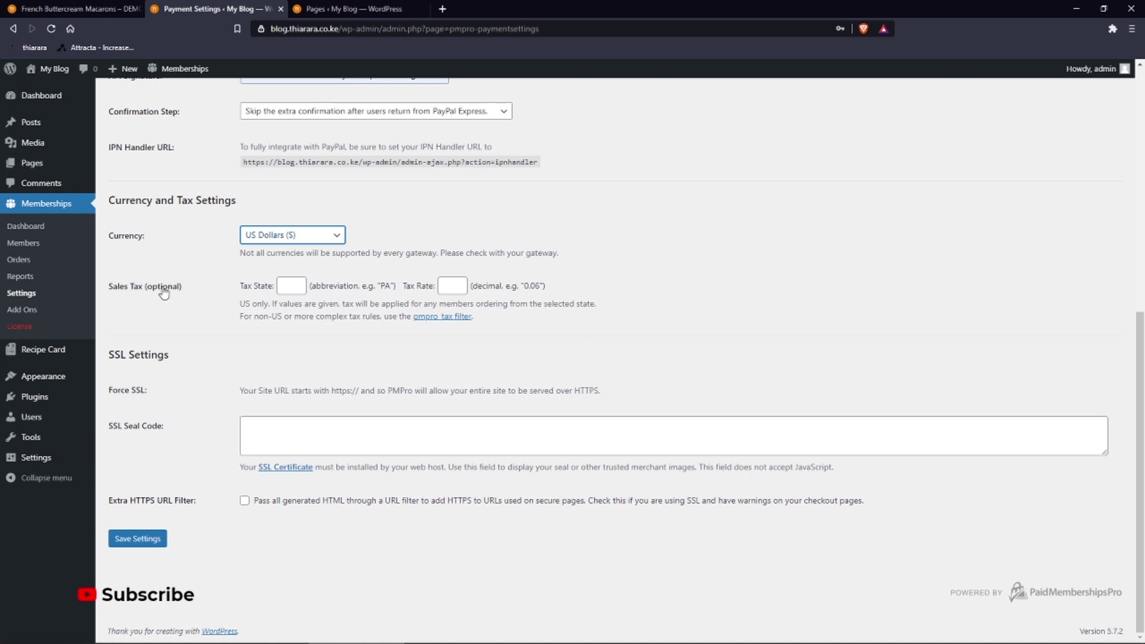
pyautogui.click(304, 301)
pyautogui.click(446, 287)
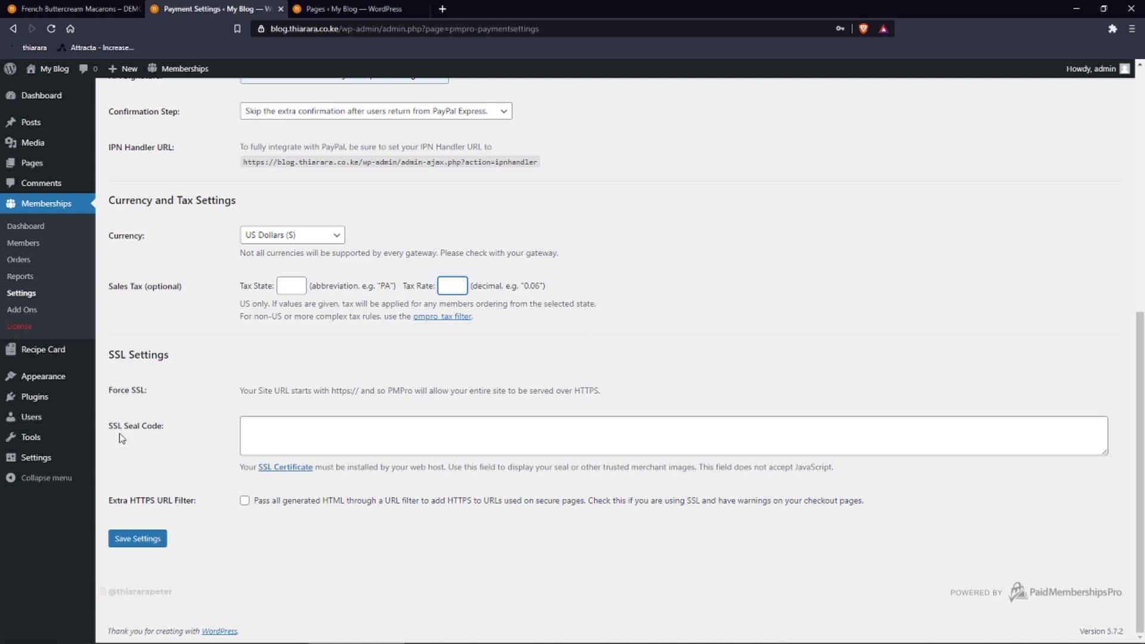
# Enable the extra HTTPS URL filter, save the payment settings, and open Email settings
pyautogui.click(244, 502)
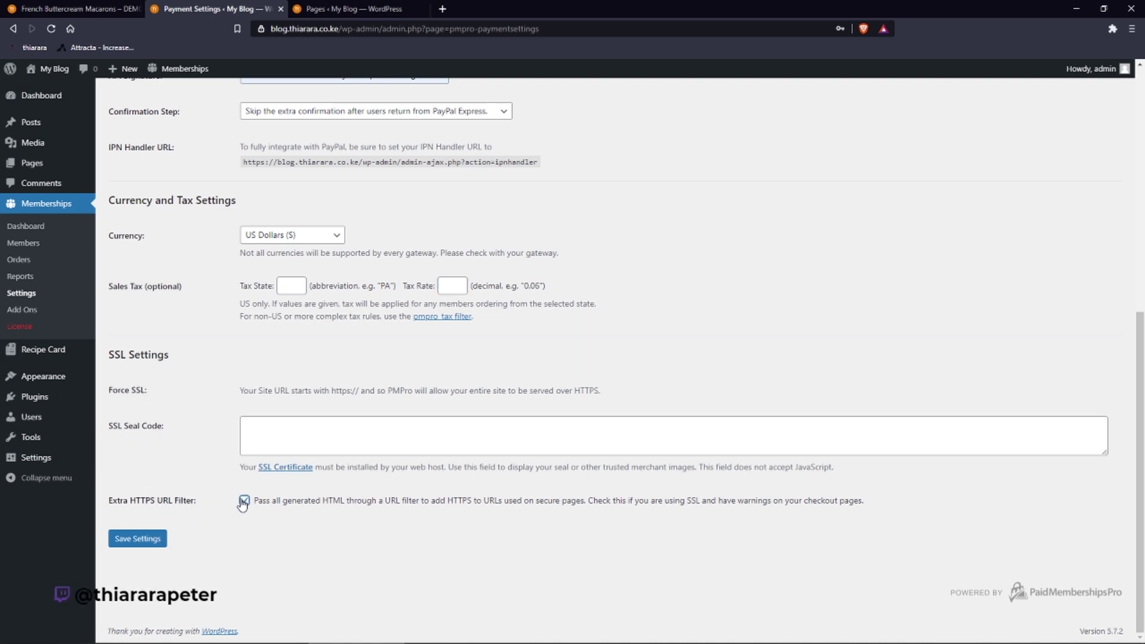
pyautogui.click(135, 539)
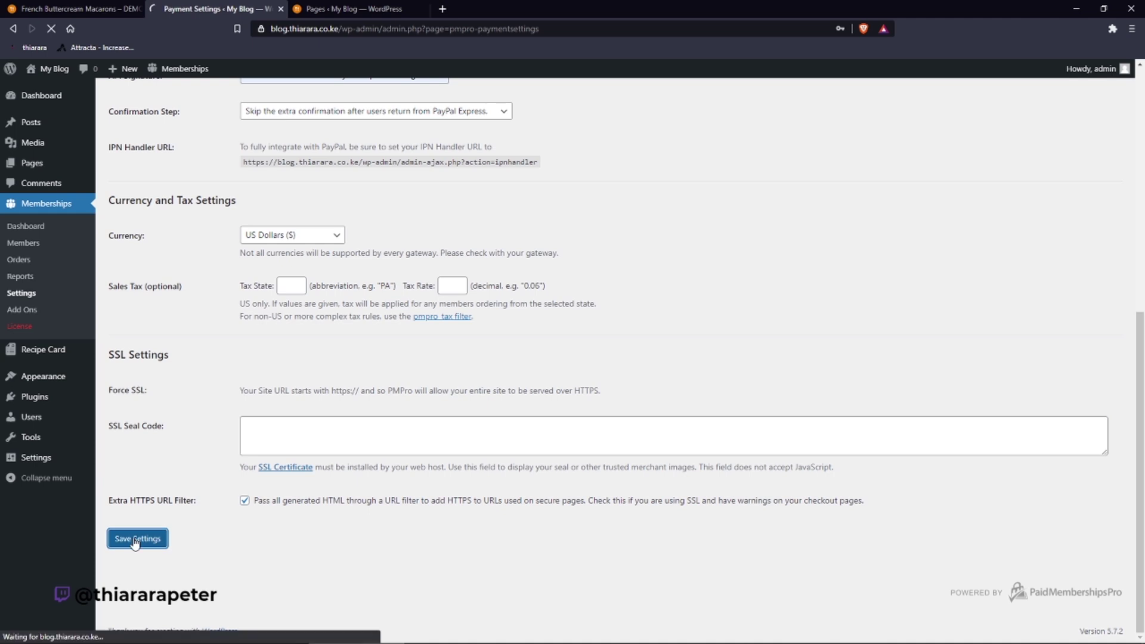
pyautogui.click(342, 180)
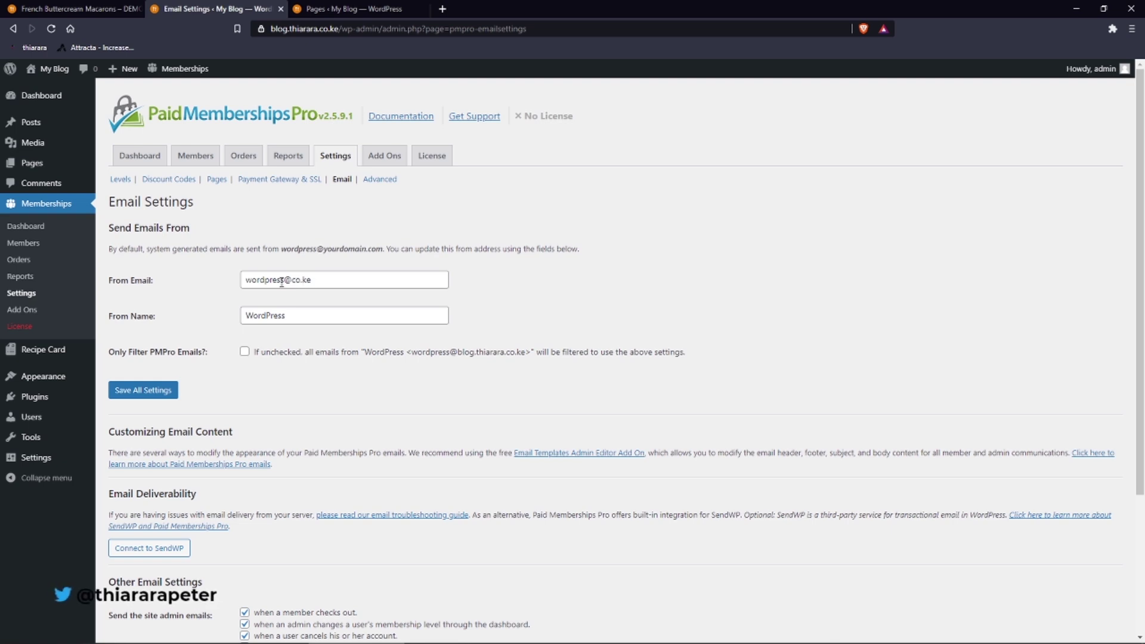
# Replace the From Email with the site's suggested contact address
pyautogui.moveTo(282, 281); pyautogui.dragTo(201, 274)
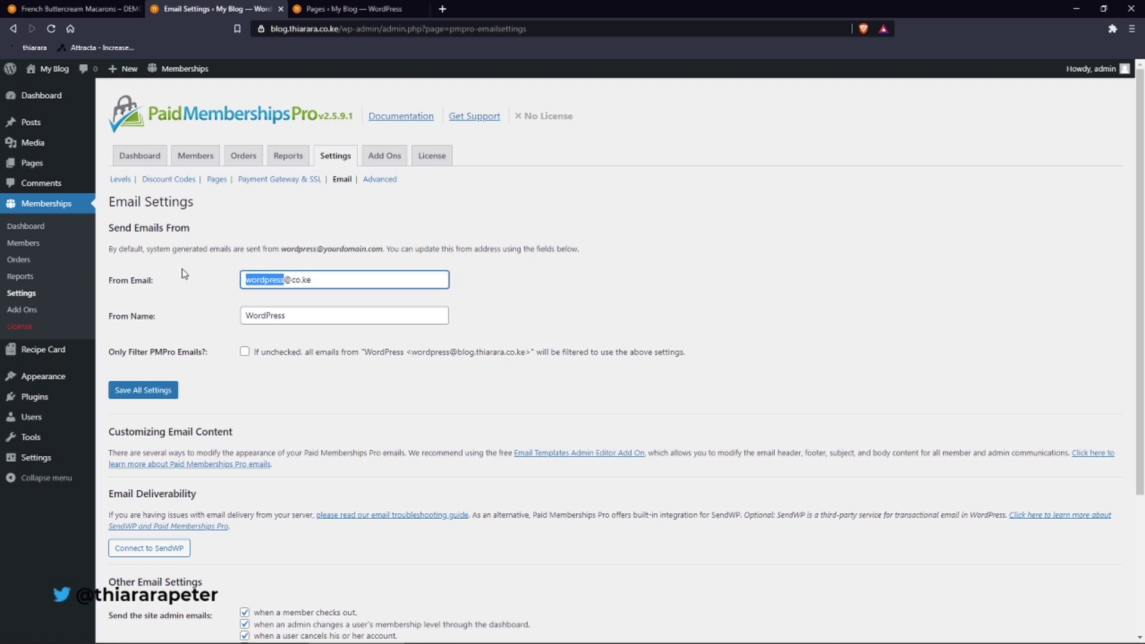
pyautogui.press('BackSpace')
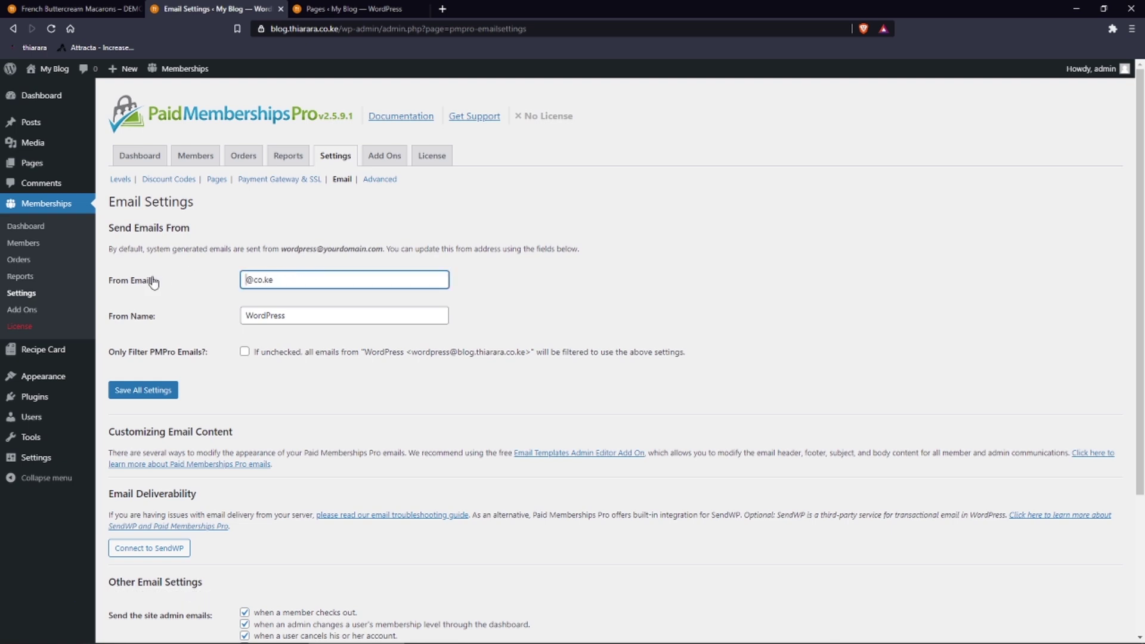
pyautogui.moveTo(280, 280); pyautogui.dragTo(161, 279)
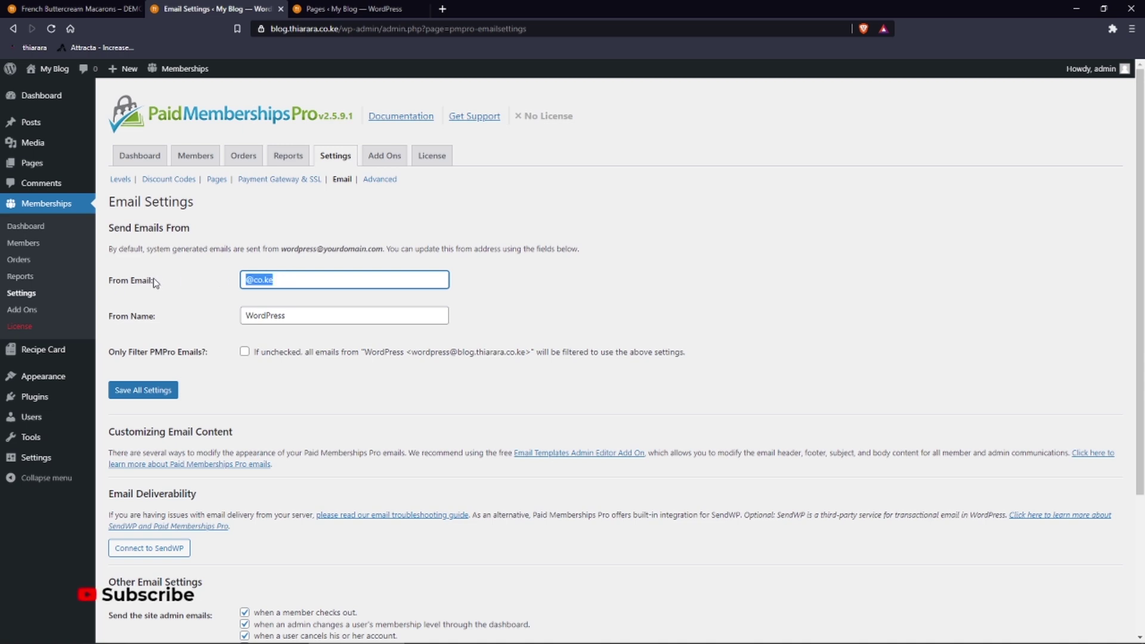
pyautogui.write('contact')
pyautogui.click(267, 307)
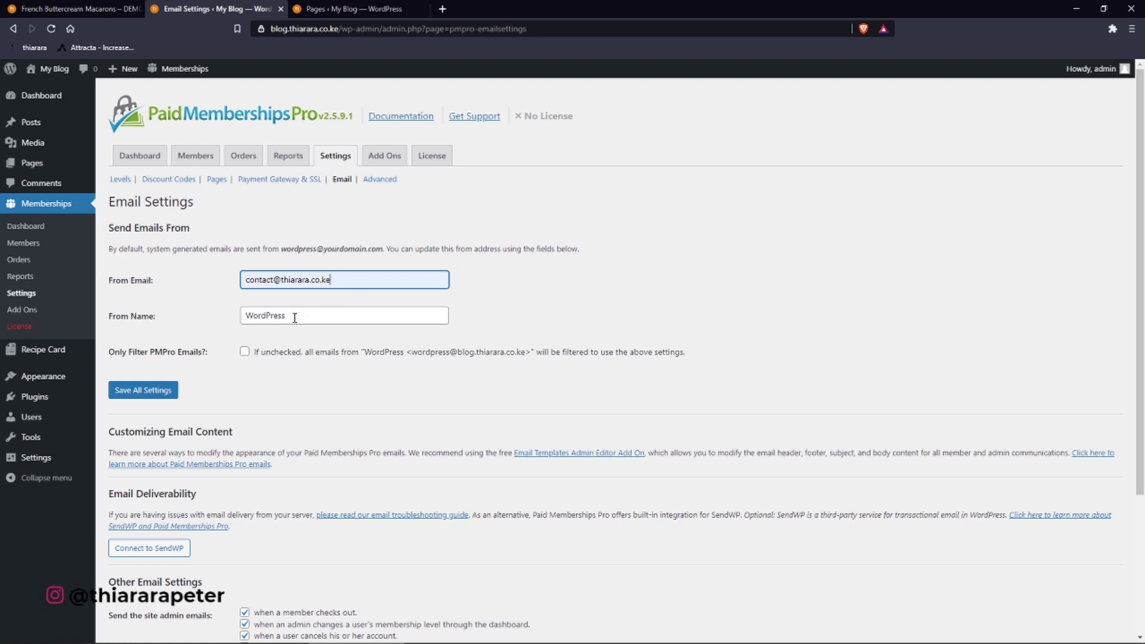
# Set the From Name to Demo.in, save the email settings, and open Advanced settings
pyautogui.moveTo(294, 317); pyautogui.dragTo(230, 328)
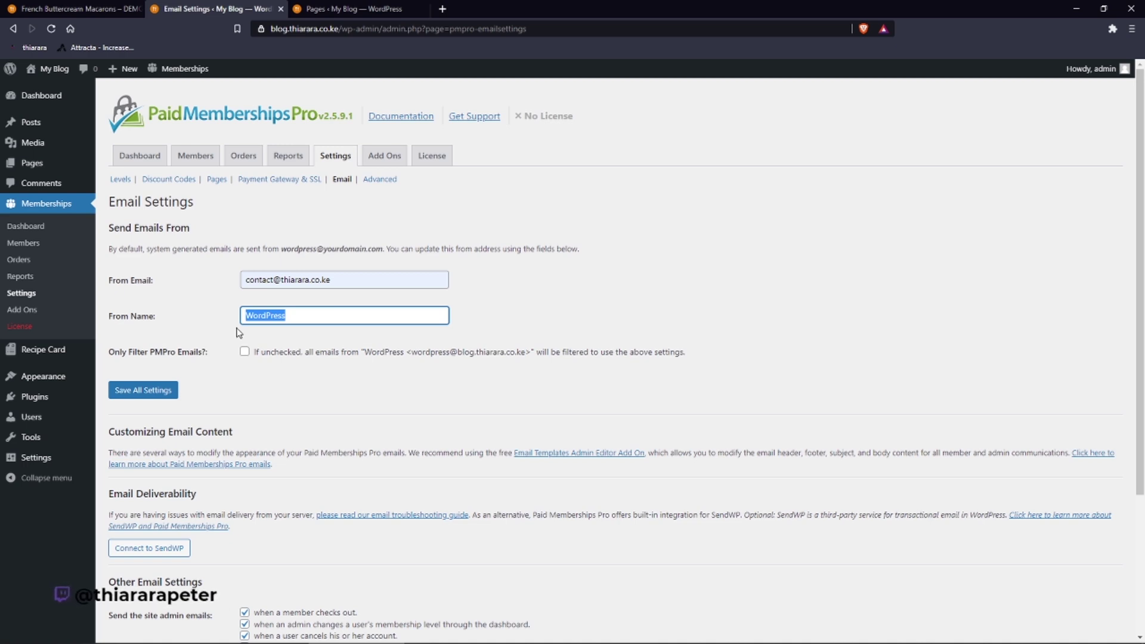
pyautogui.press('BackSpace')
pyautogui.write('Demo.in')
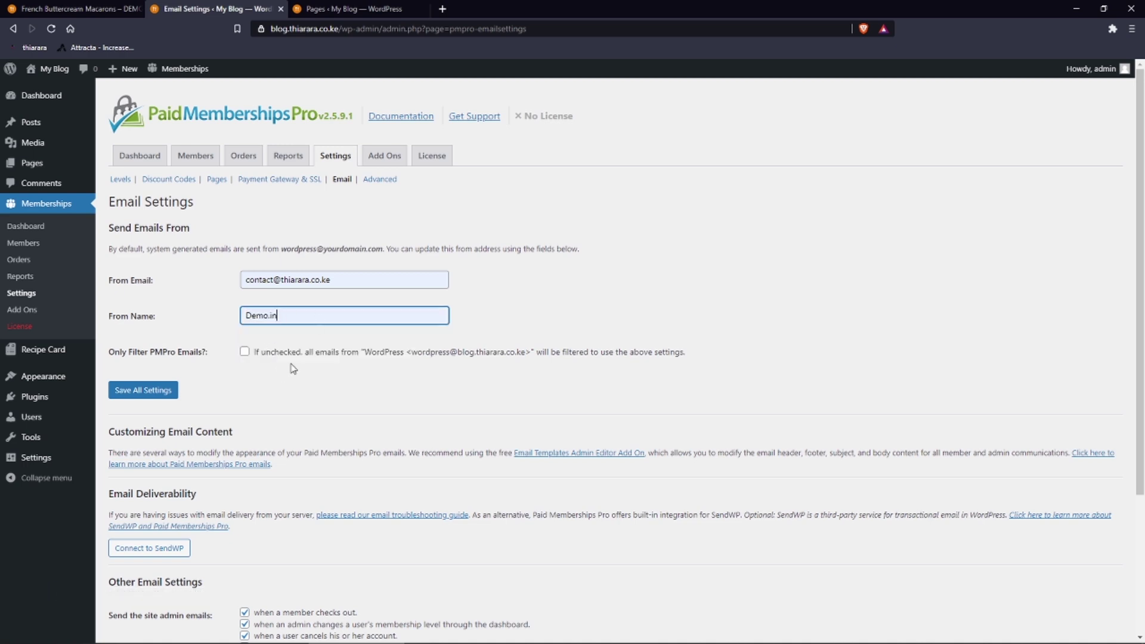
pyautogui.click(155, 393)
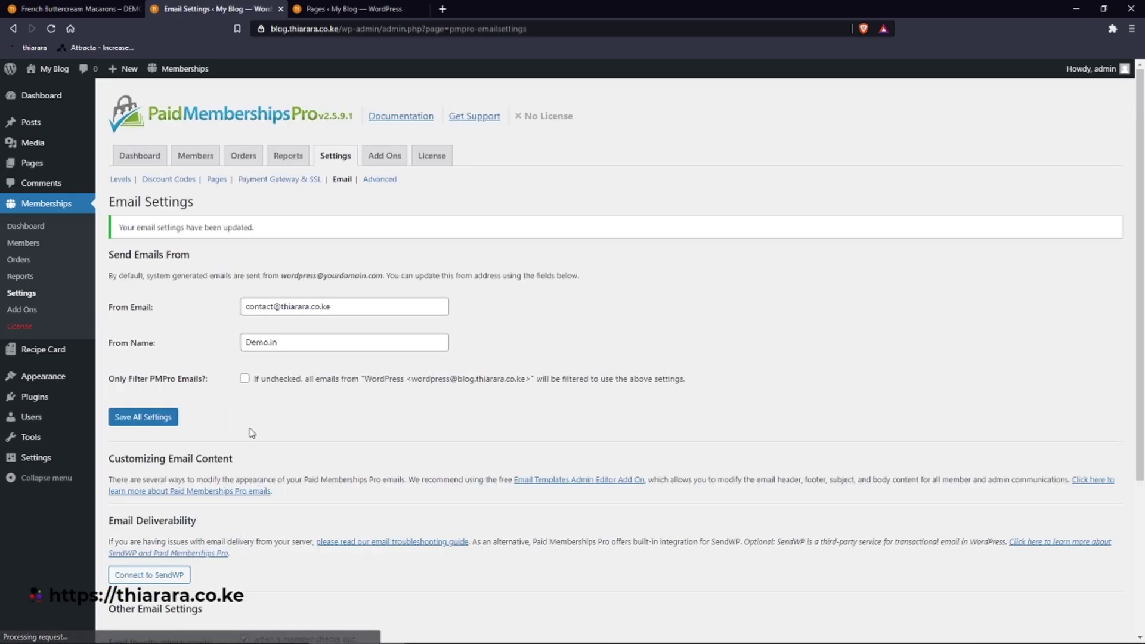
pyautogui.scroll(-4, 238, 441)
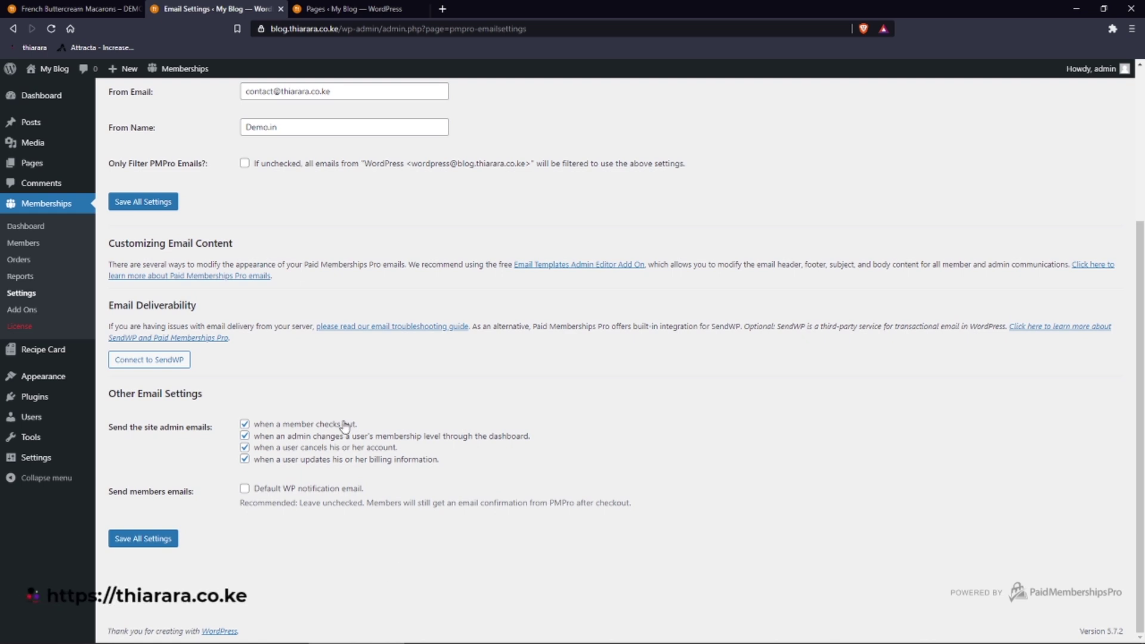
pyautogui.scroll(4, 368, 399)
pyautogui.click(379, 181)
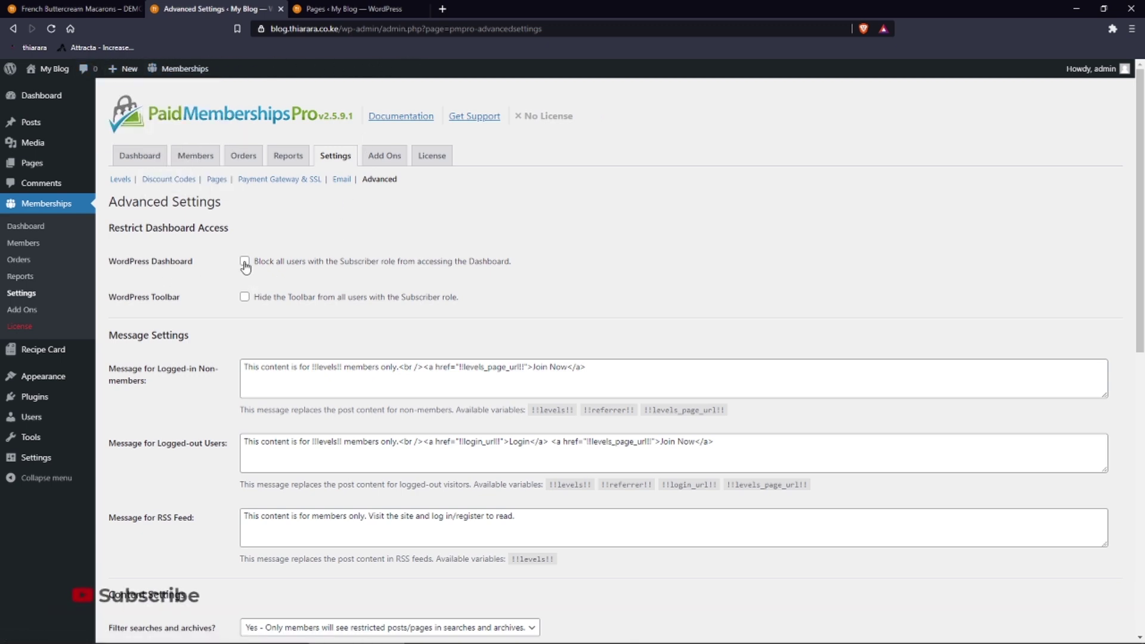
# Check the front-end member profile page in another tab, then return to Advanced Settings
pyautogui.click(86, 6)
pyautogui.scroll(7, 325, 131)
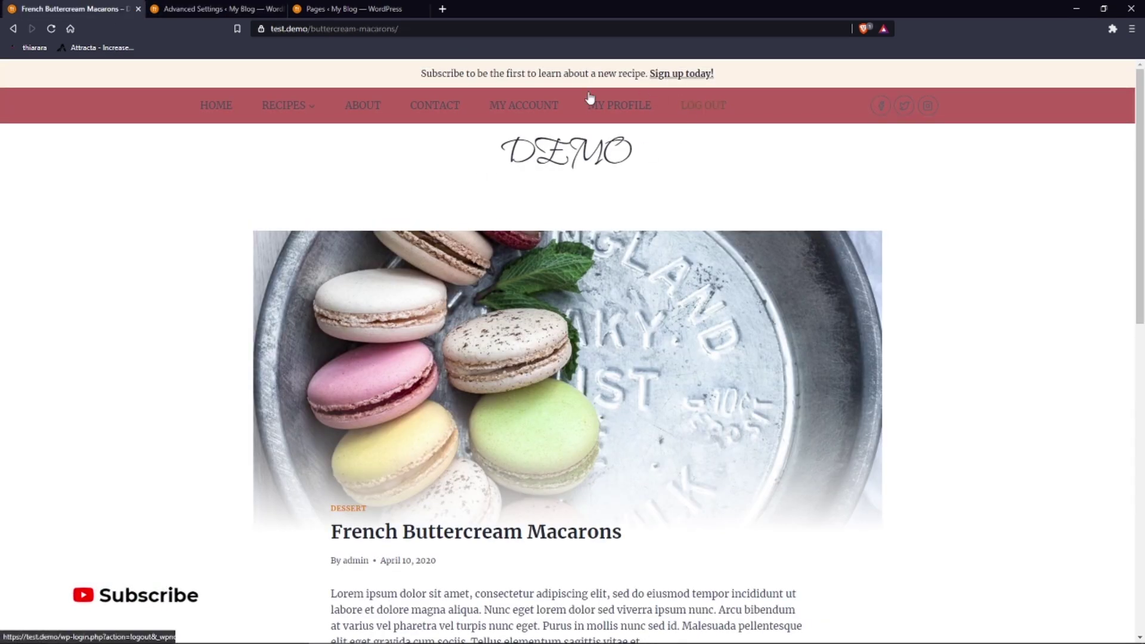
pyautogui.scroll(-7, 166, 160)
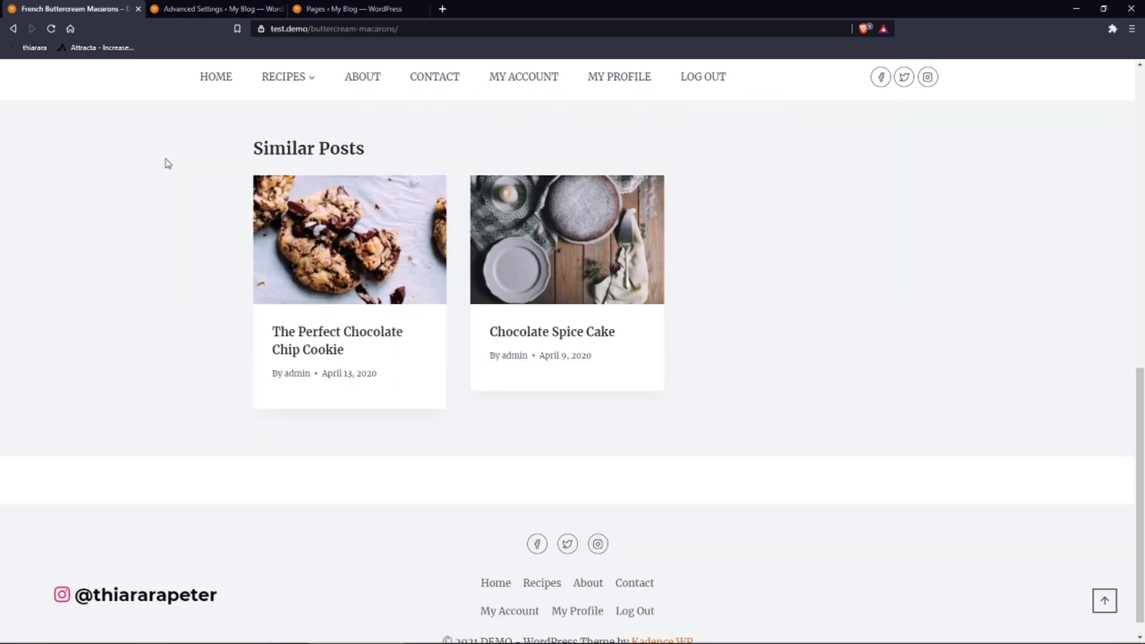
pyautogui.click(612, 81)
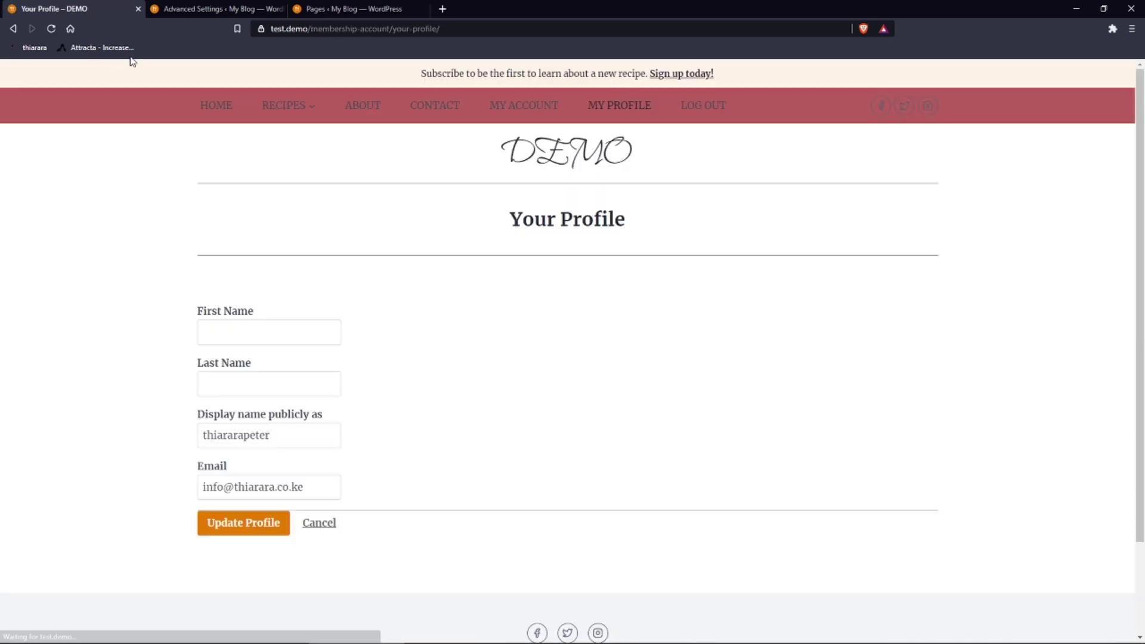
pyautogui.click(352, 9)
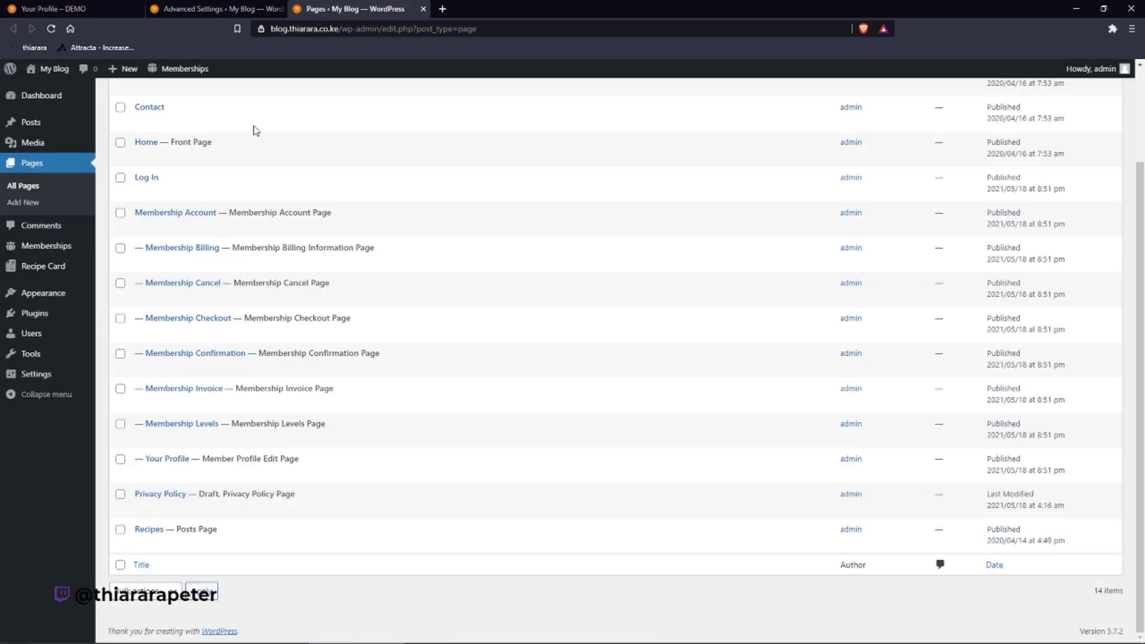
pyautogui.click(214, 9)
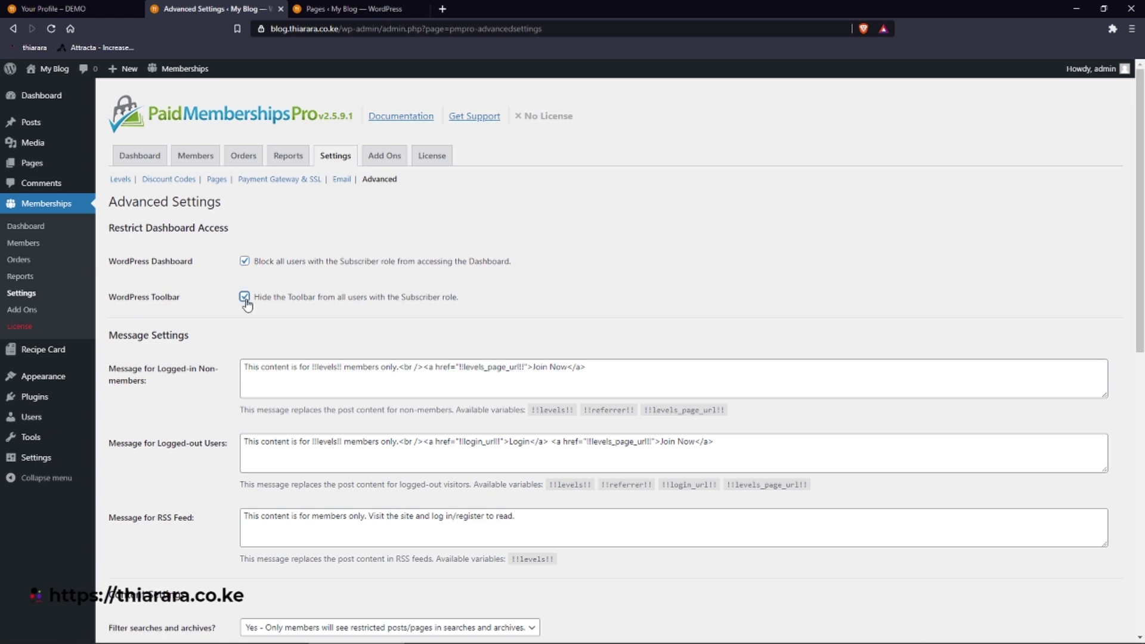
# Set 'Filter searches and archives?' to 'No - Non-members will see restricted posts/pages', then view the home page
pyautogui.scroll(-2, 249, 304)
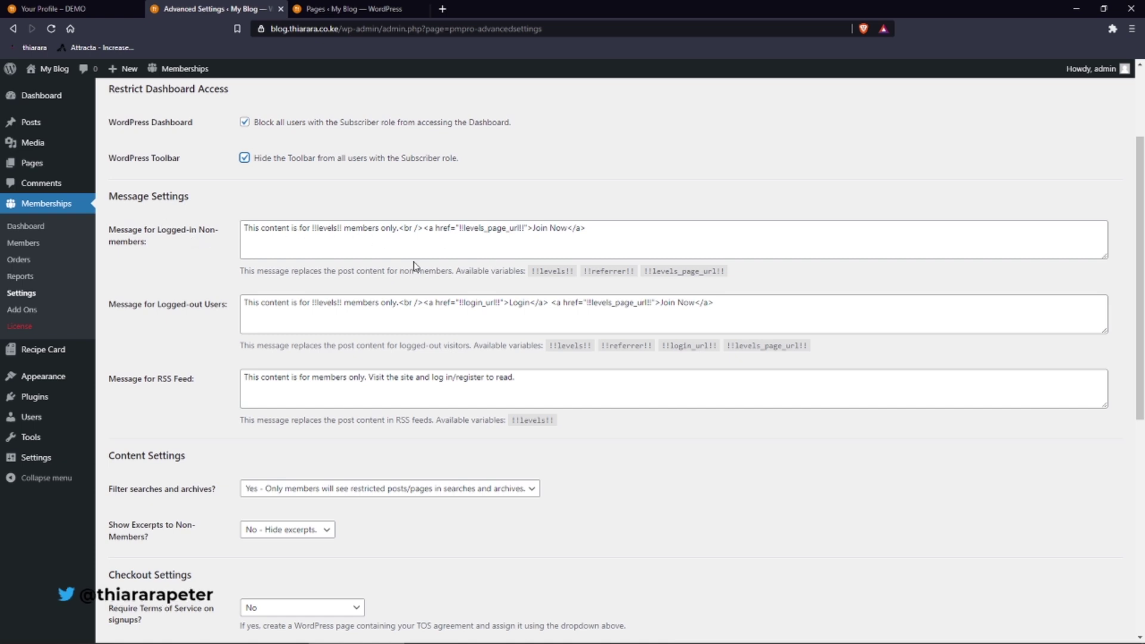
pyautogui.scroll(-4, 296, 408)
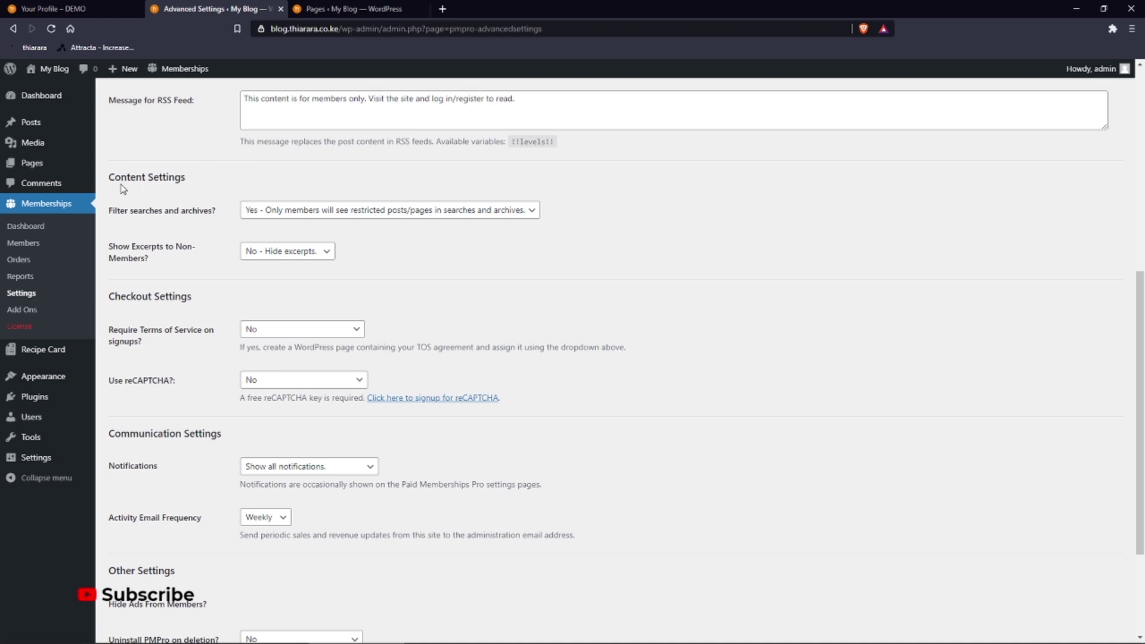
pyautogui.moveTo(186, 177); pyautogui.dragTo(116, 180)
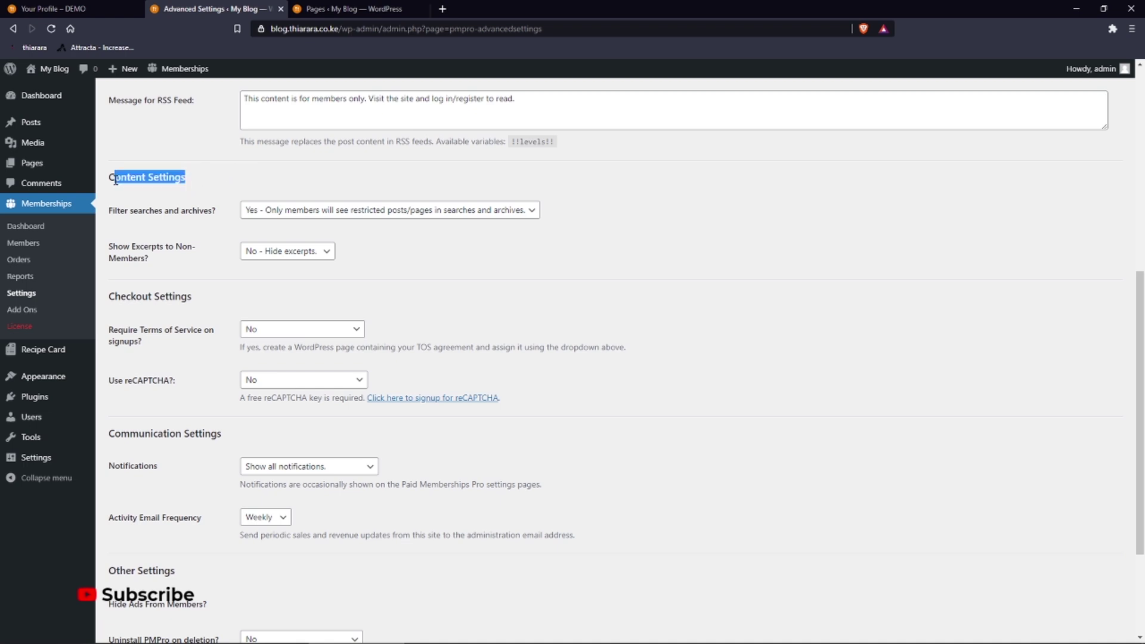
pyautogui.click(412, 266)
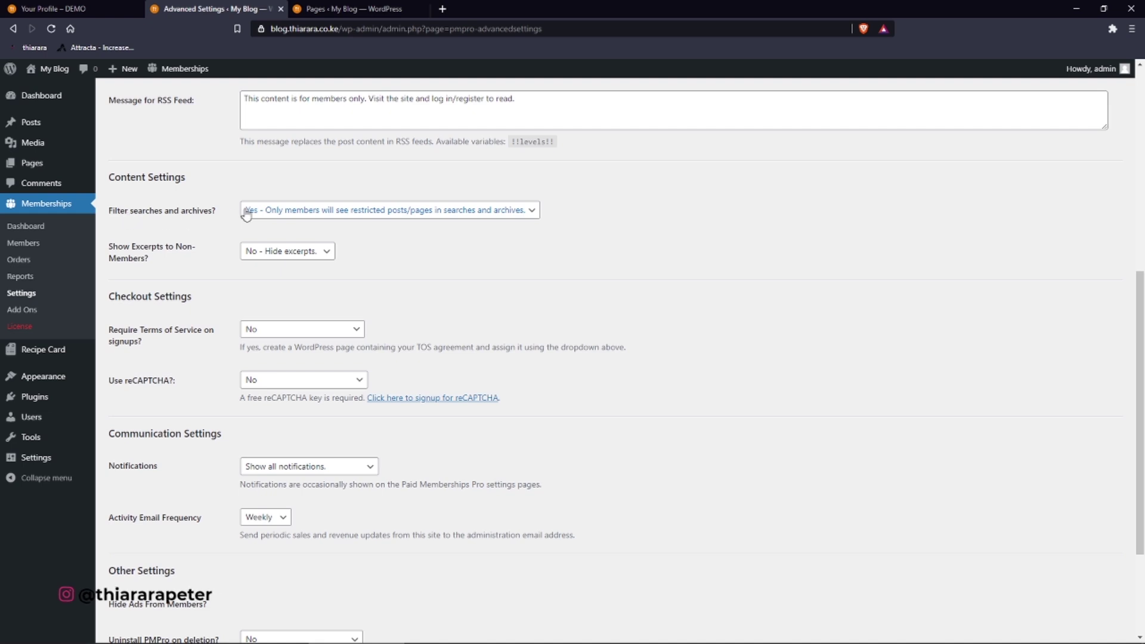
pyautogui.click(274, 213)
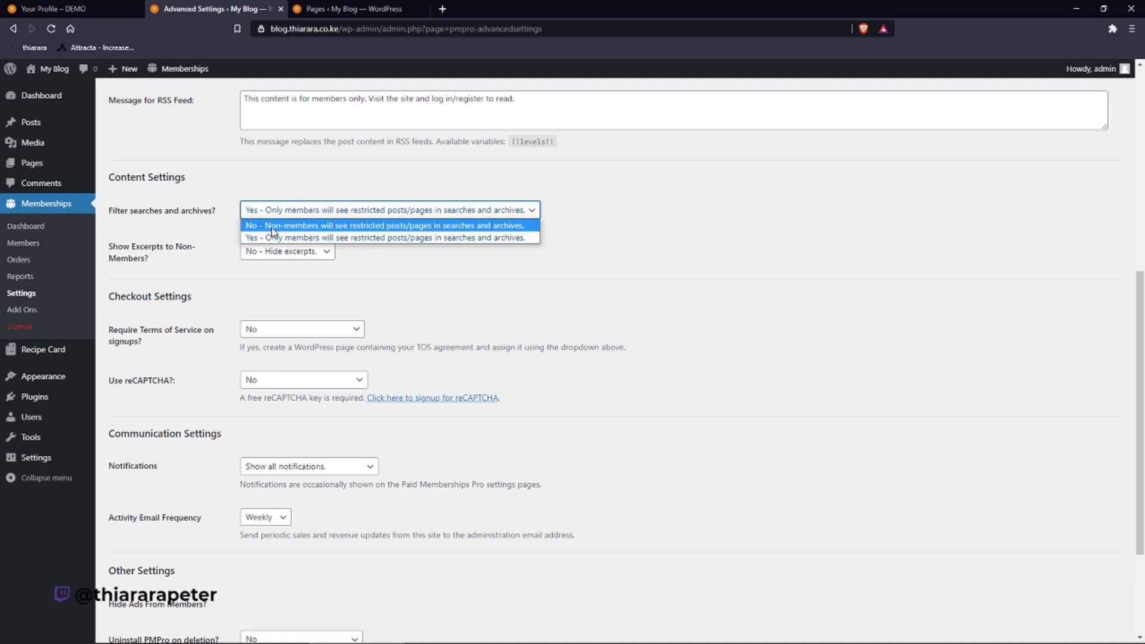
pyautogui.click(272, 226)
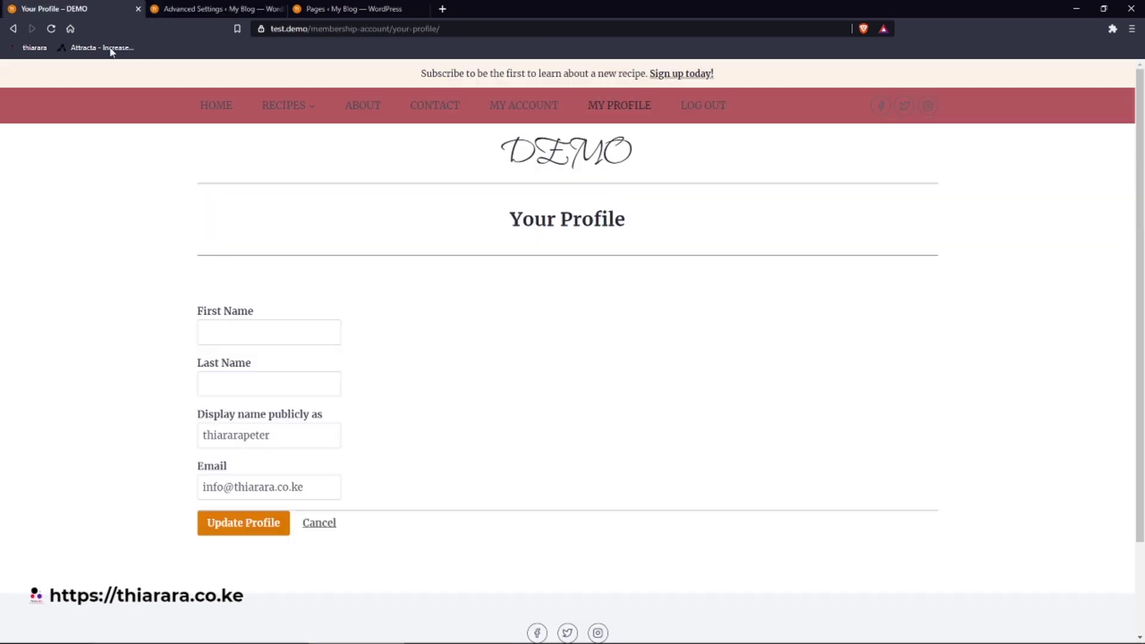
pyautogui.click(54, 9)
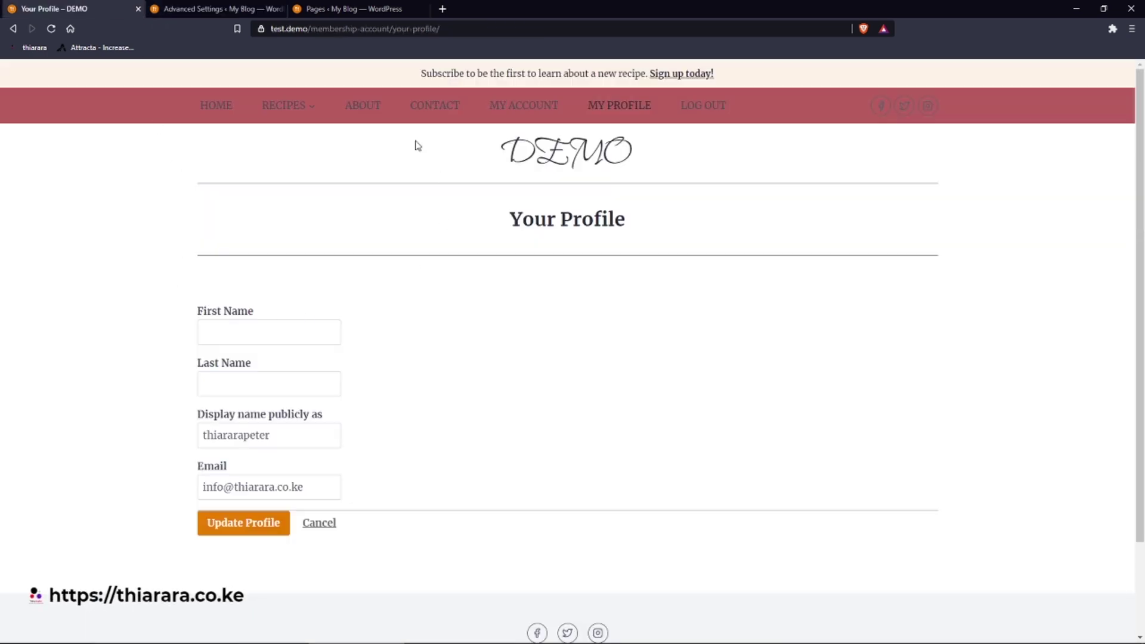
pyautogui.click(230, 108)
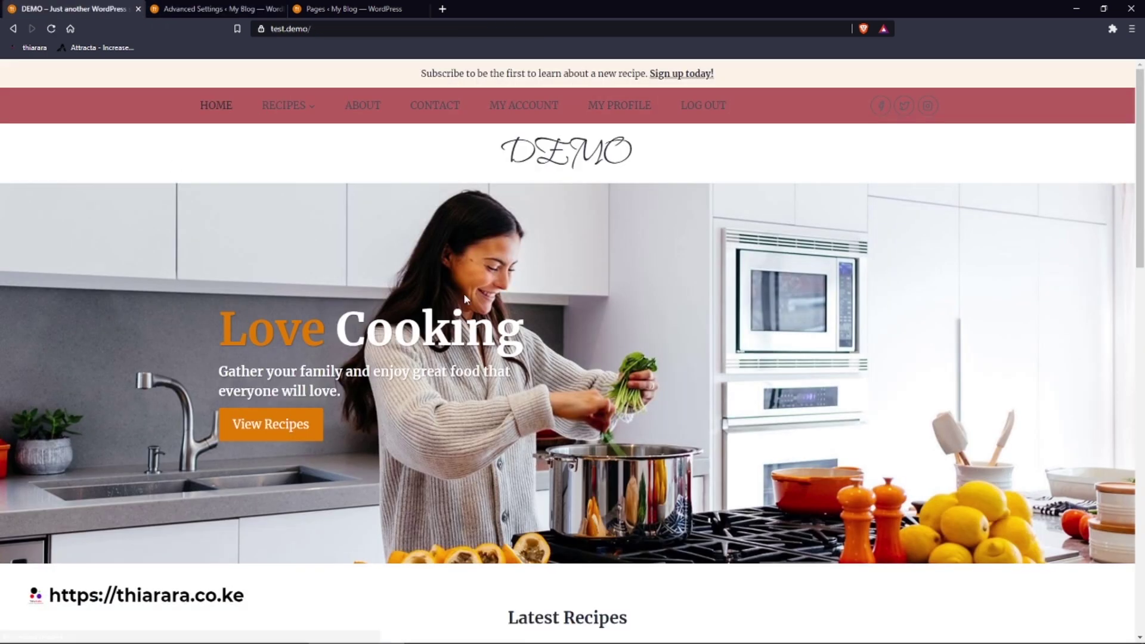
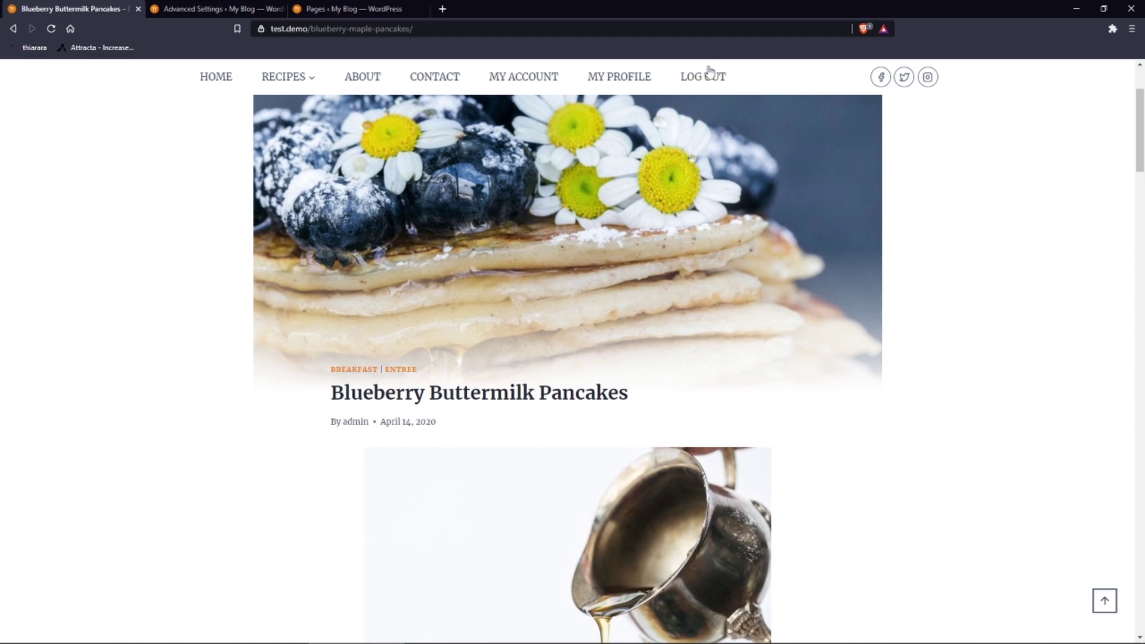
# Log out of the recipe blog and set Advanced Settings' Filter searches and archives to Yes
pyautogui.click(704, 75)
pyautogui.scroll(-5, 479, 361)
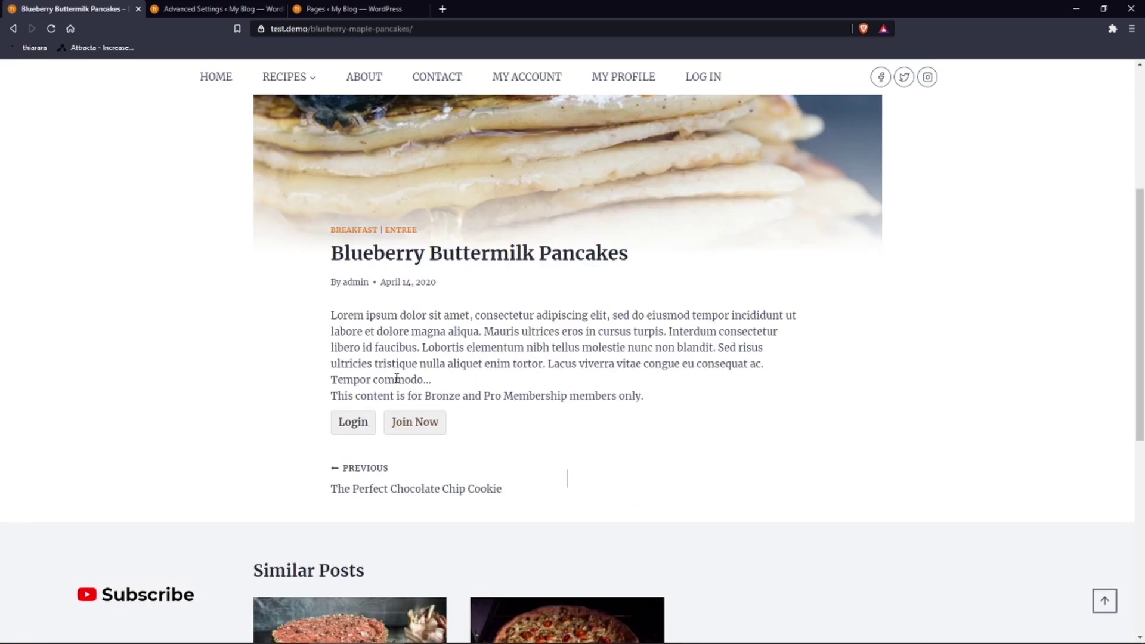
pyautogui.click(250, 8)
pyautogui.click(278, 213)
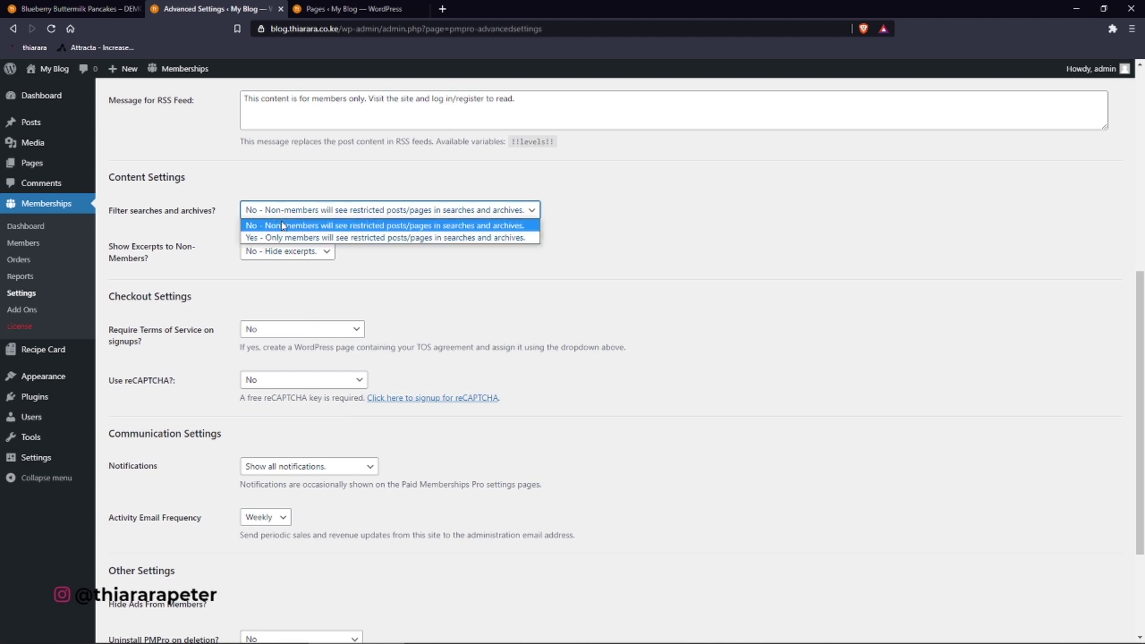
pyautogui.click(287, 238)
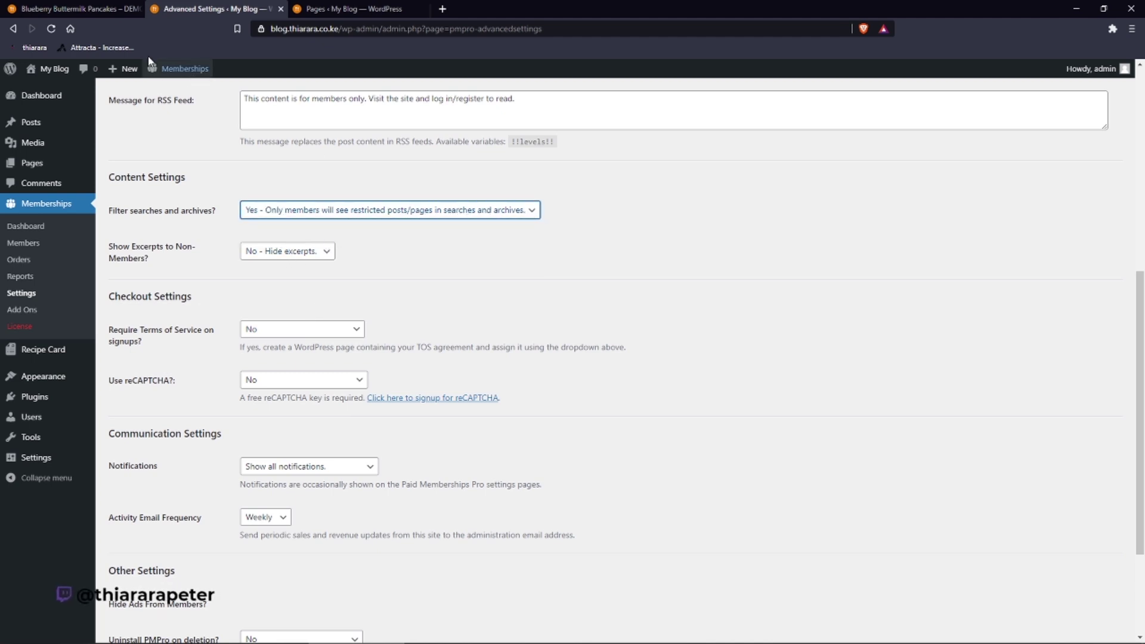
# Check the pancake post's visitor teaser, then set Filter searches and archives back to No
pyautogui.click(85, 14)
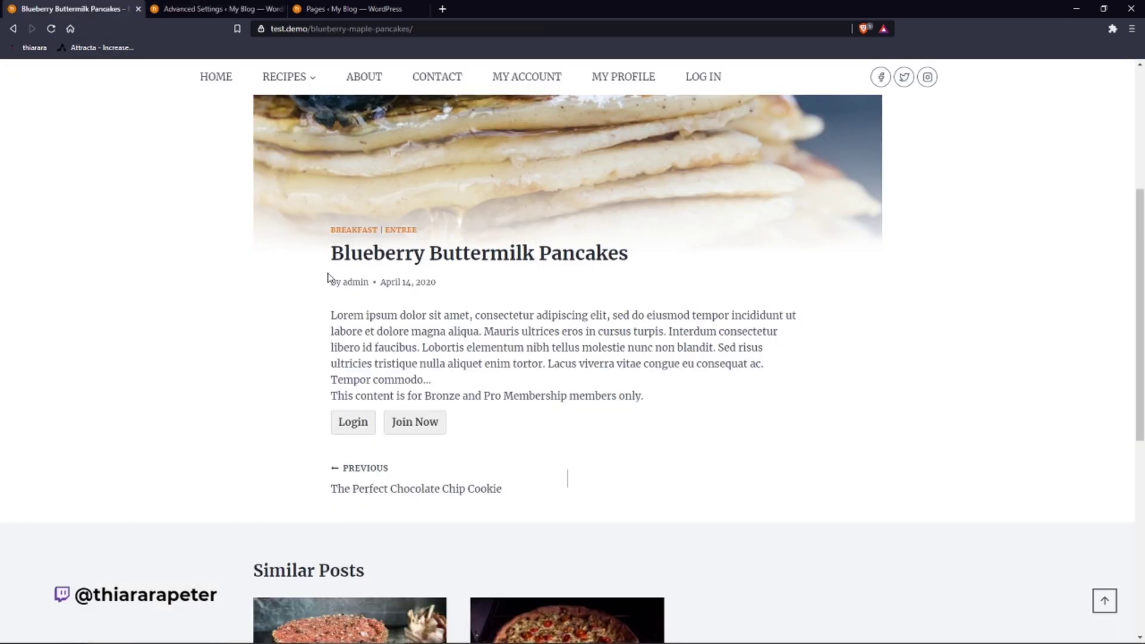
pyautogui.moveTo(325, 312); pyautogui.dragTo(600, 383)
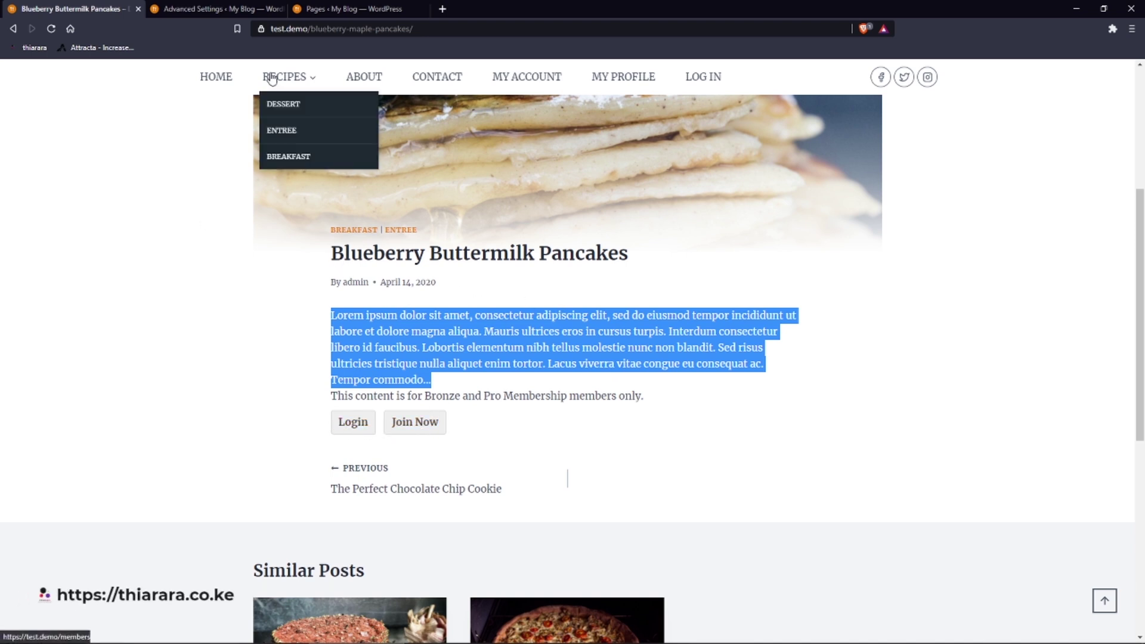
pyautogui.click(206, 9)
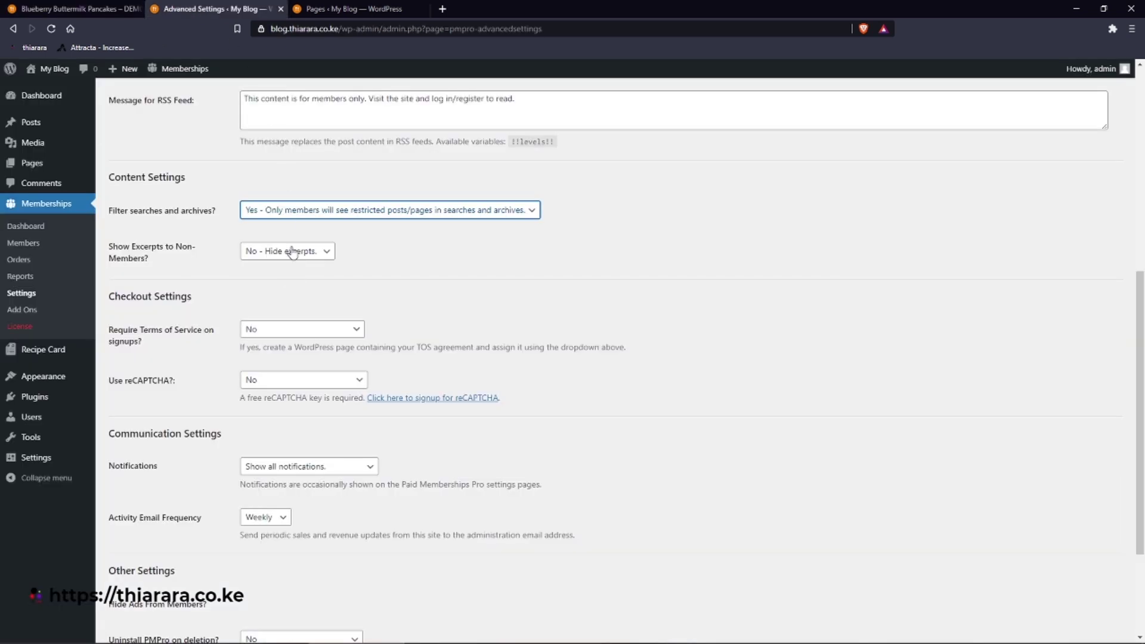
pyautogui.click(71, 9)
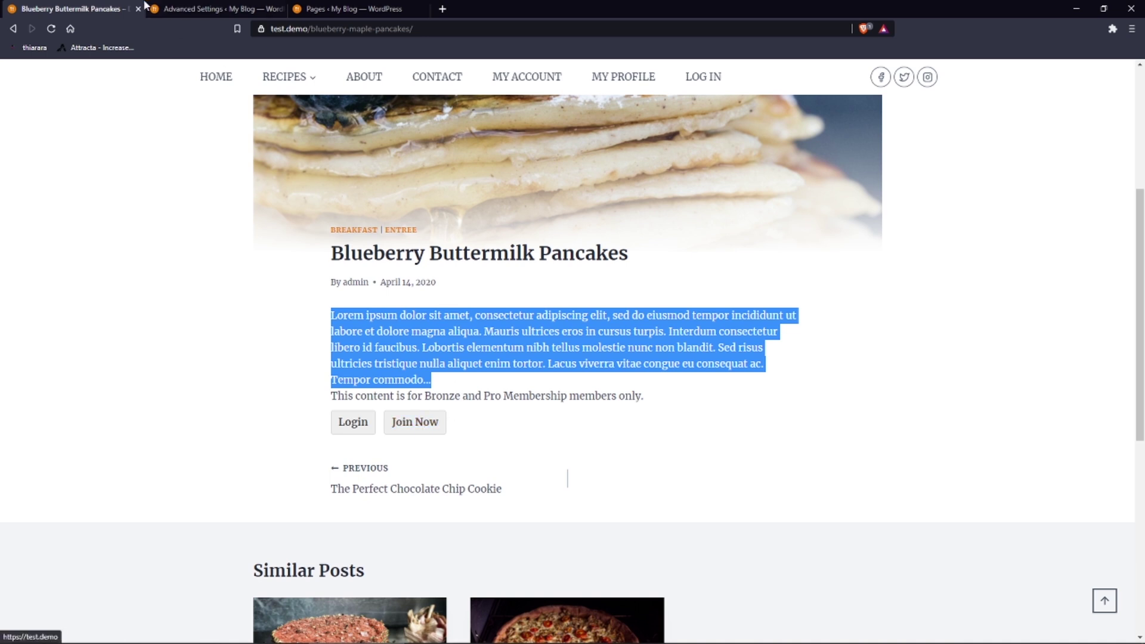
pyautogui.click(188, 7)
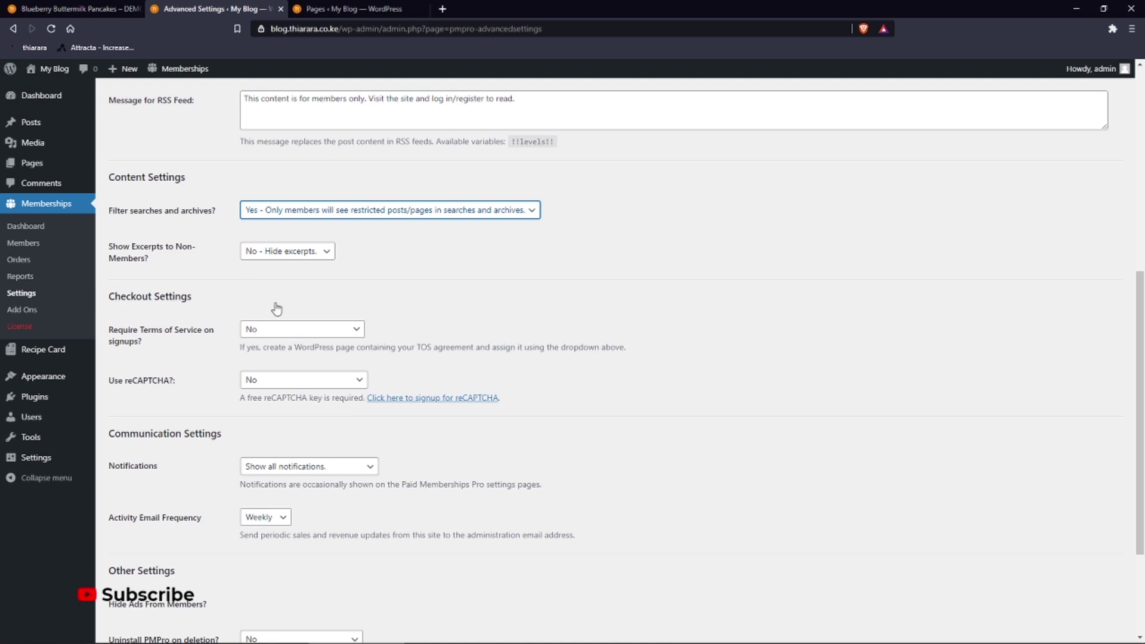
pyautogui.click(301, 209)
pyautogui.click(287, 226)
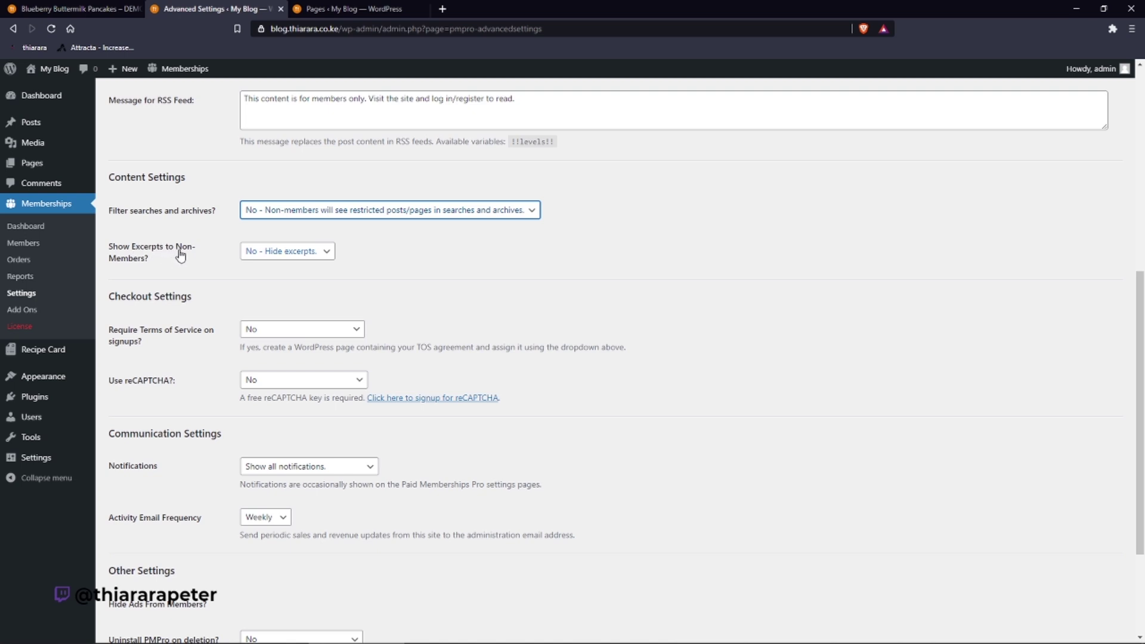
# Set Show Excerpts to Non-Members to Yes and keep terms of service not required
pyautogui.click(266, 258)
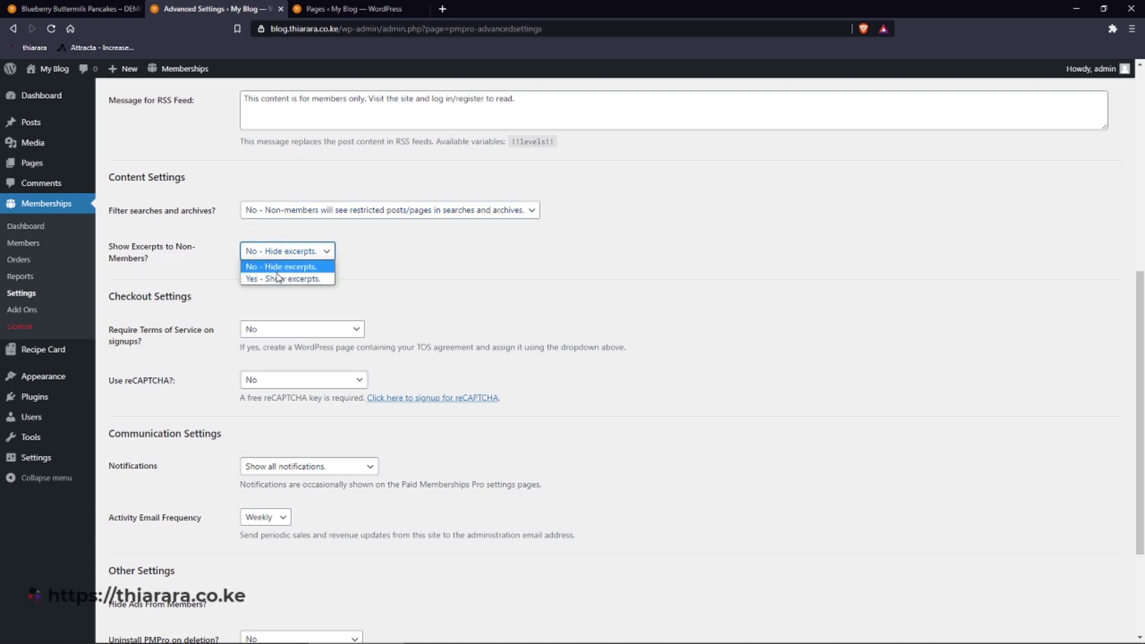
pyautogui.click(272, 279)
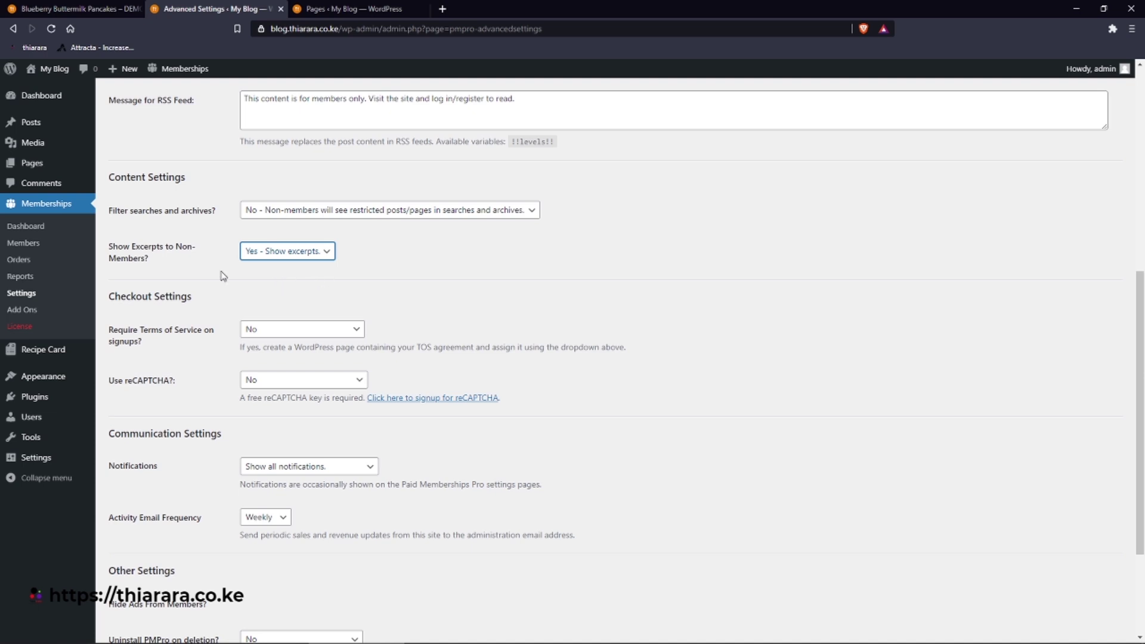
pyautogui.scroll(-3, 143, 265)
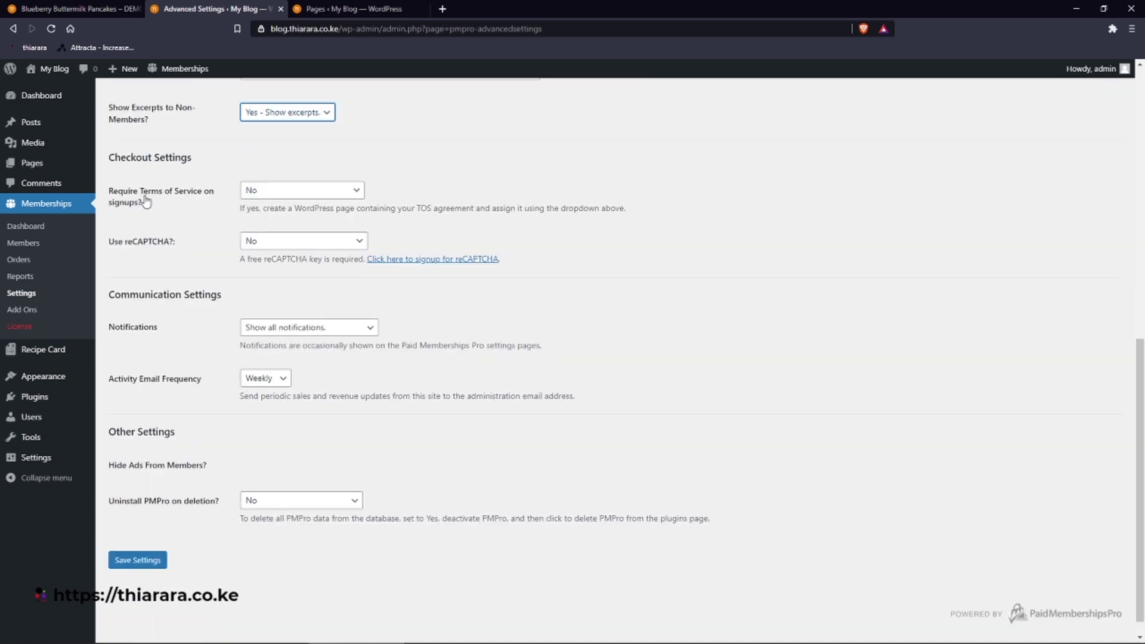
pyautogui.click(263, 192)
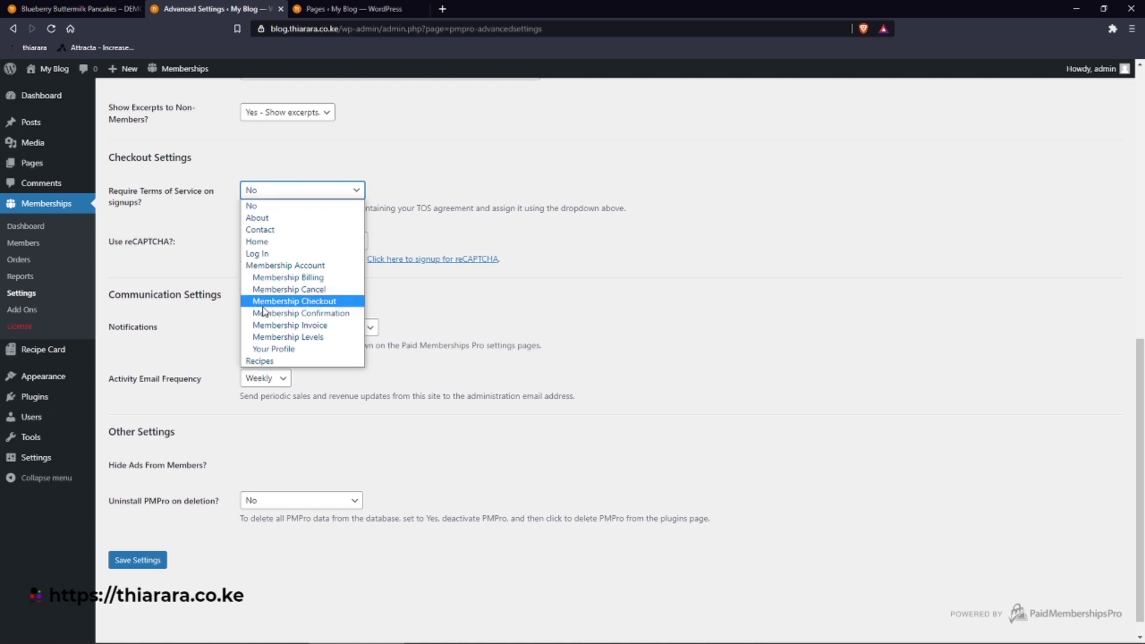
pyautogui.click(332, 191)
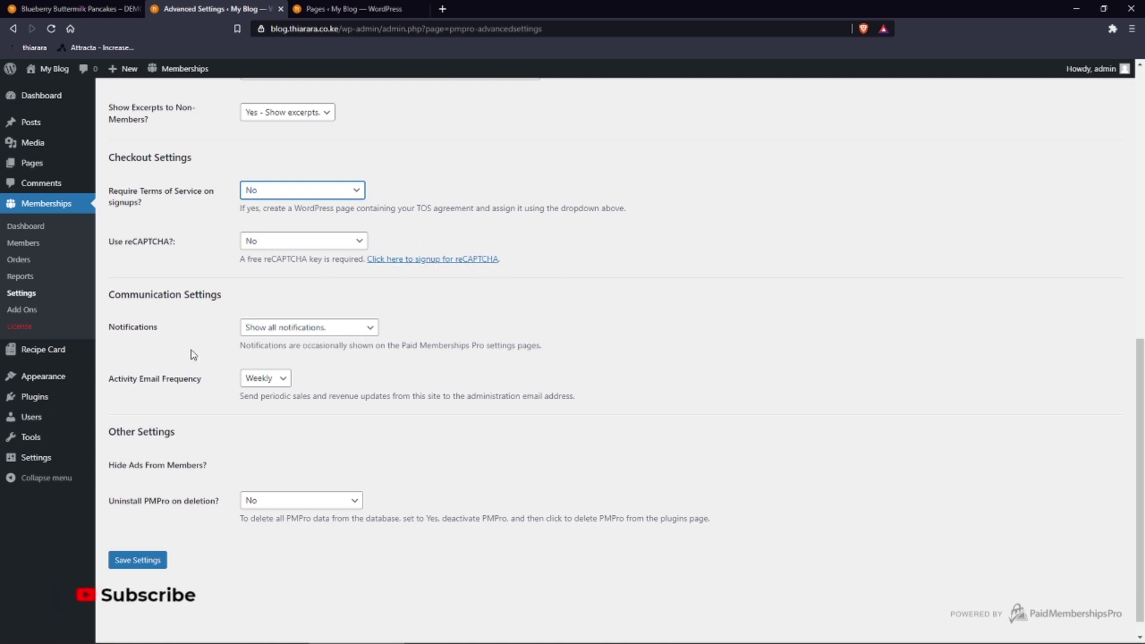
# Keep all notifications shown and save the advanced membership settings
pyautogui.moveTo(158, 327); pyautogui.dragTo(136, 329)
pyautogui.click(199, 326)
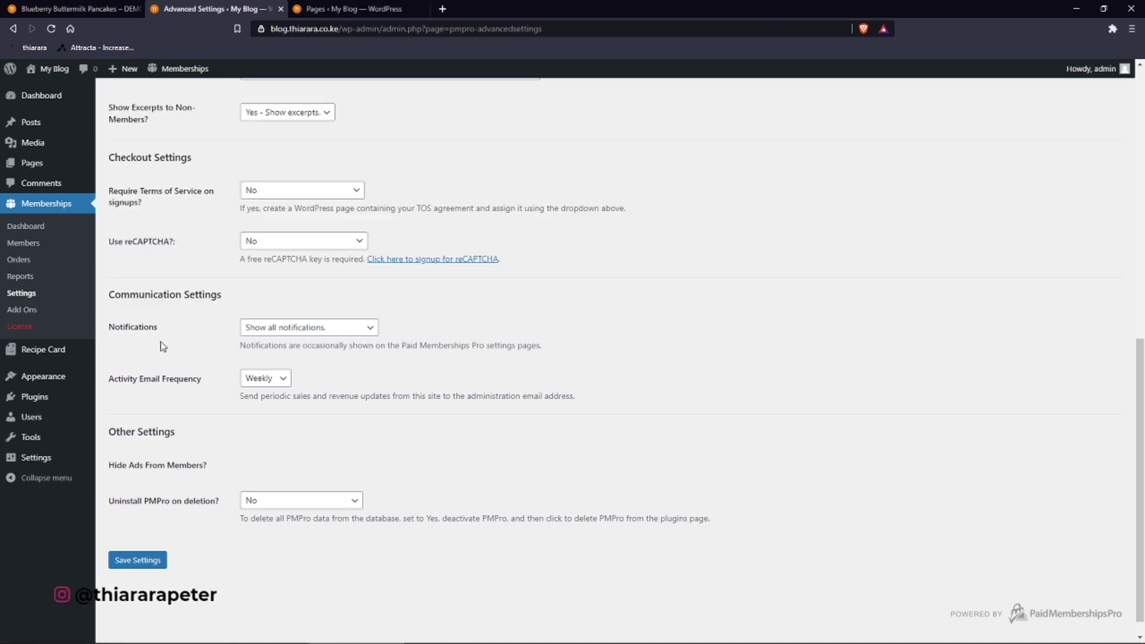
pyautogui.click(266, 333)
pyautogui.click(266, 333)
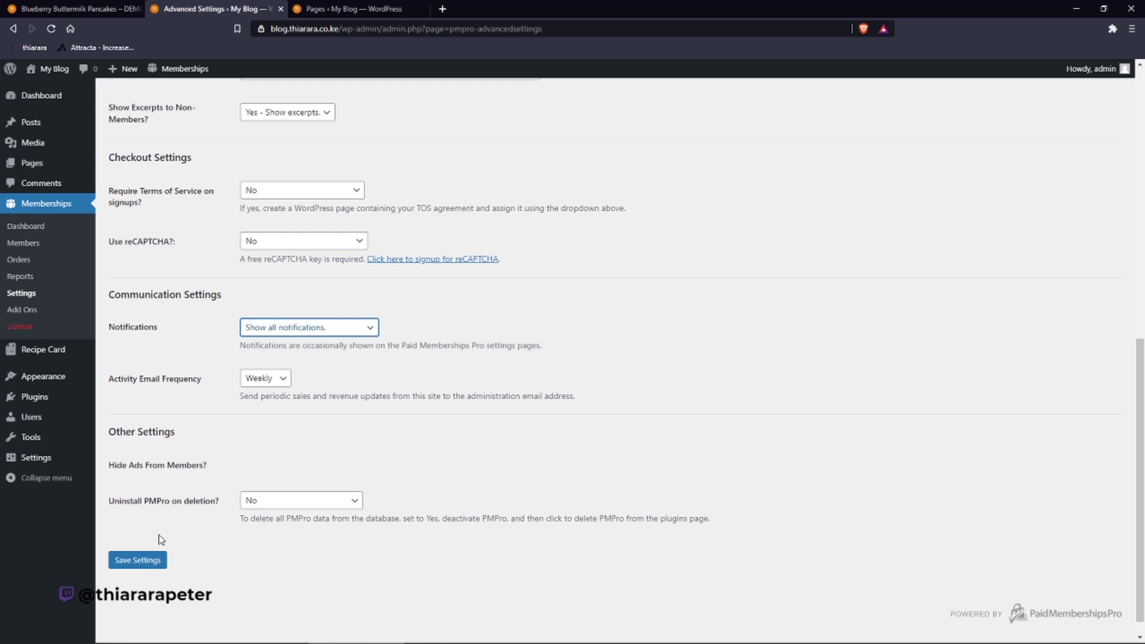
pyautogui.click(154, 567)
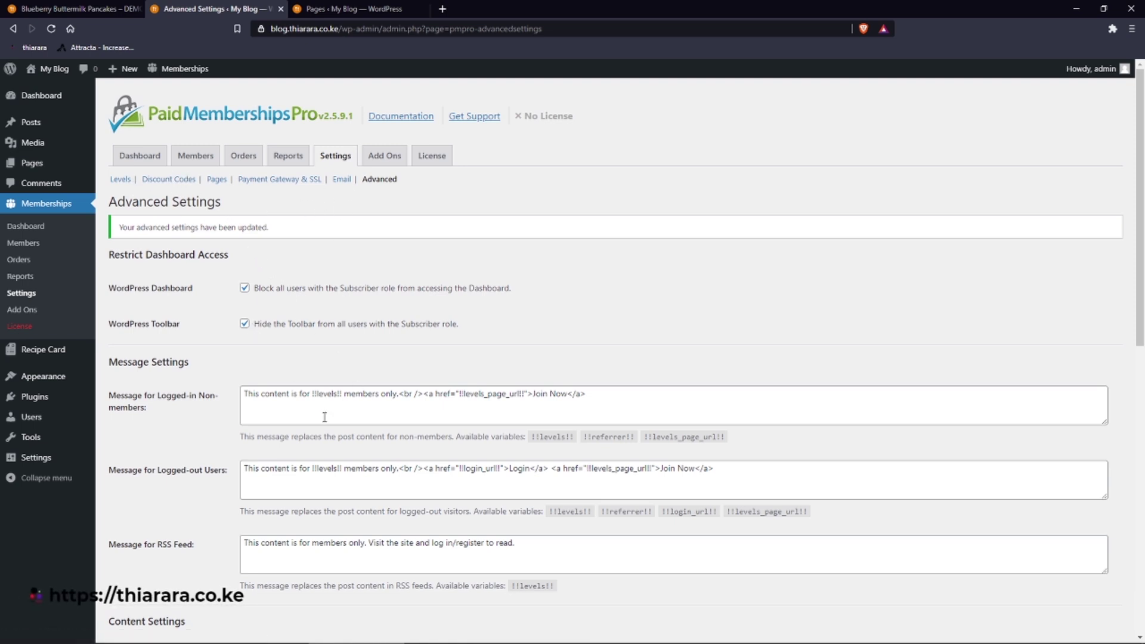
pyautogui.scroll(-4, 324, 416)
# Open the blog in a private window and view the Blueberry Buttermilk Pancakes teaser
pyautogui.scroll(4, 328, 437)
pyautogui.click(341, 10)
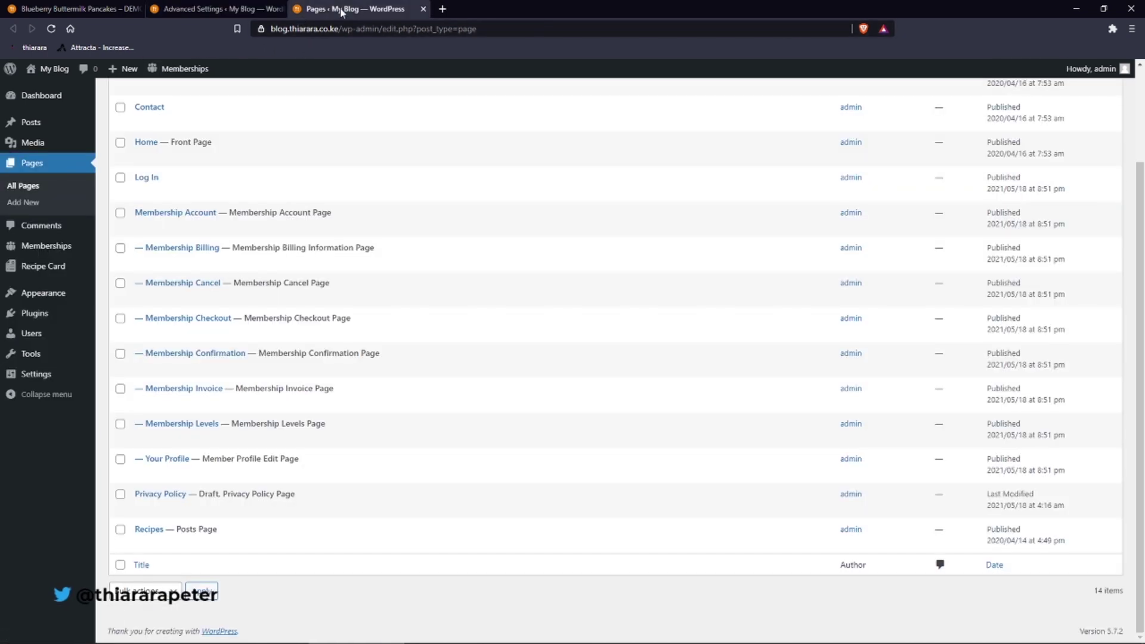
pyautogui.click(423, 9)
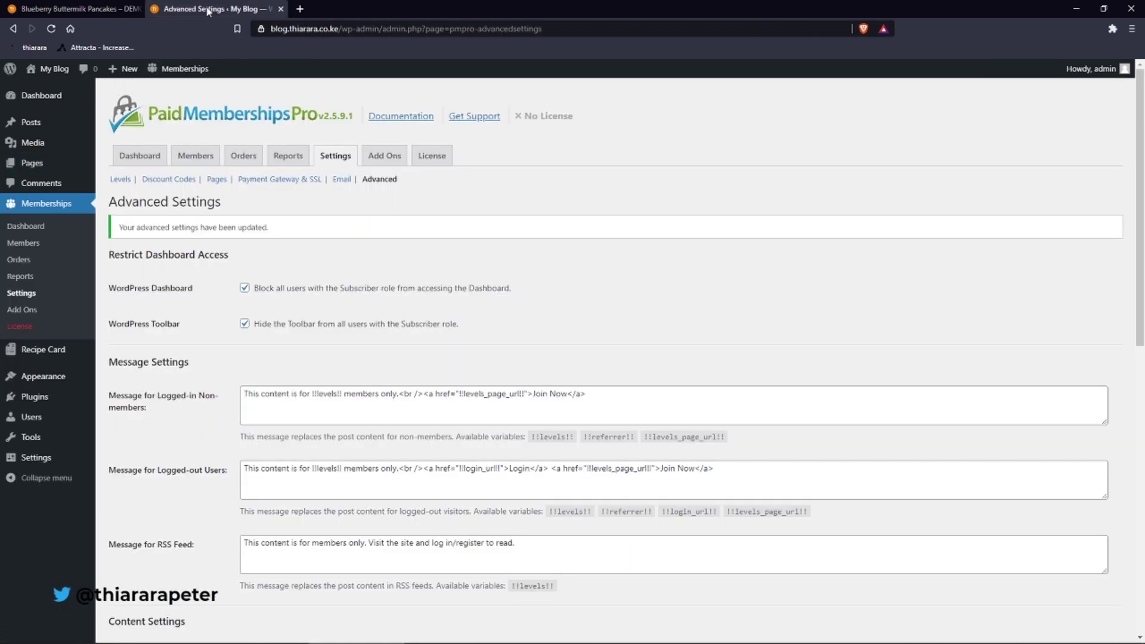
pyautogui.rightClick(54, 71)
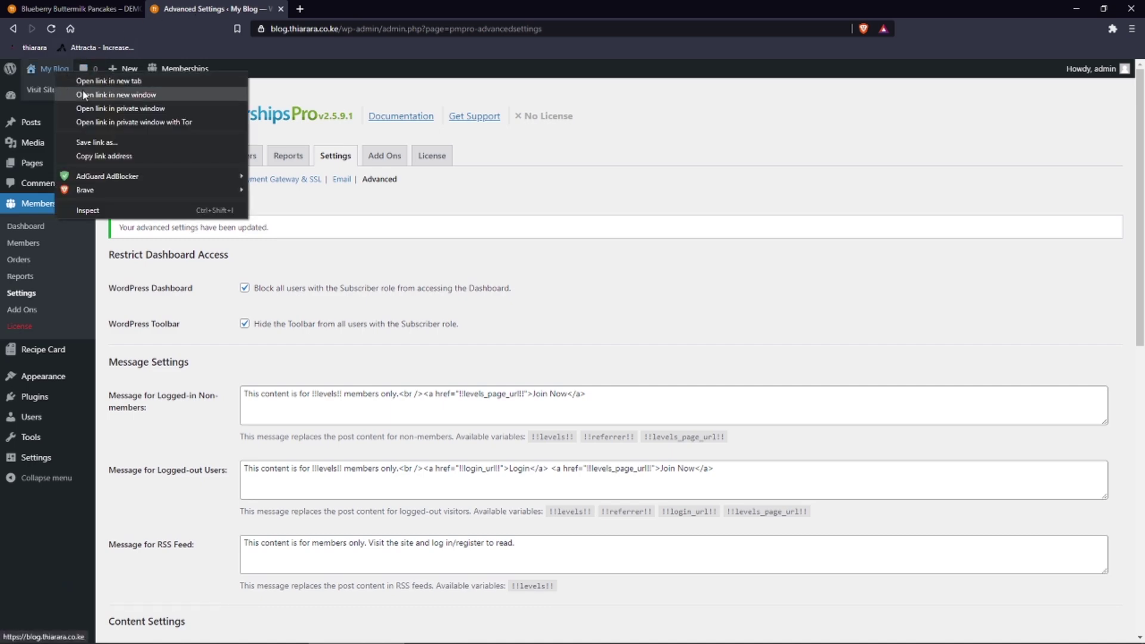
pyautogui.click(98, 108)
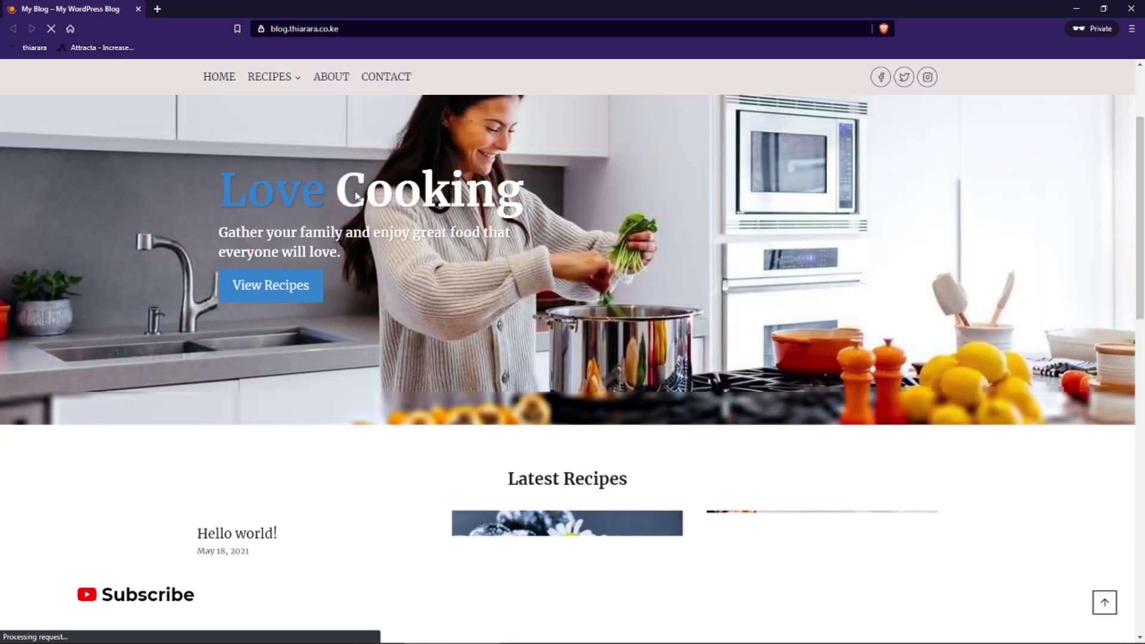
pyautogui.scroll(-5, 366, 199)
pyautogui.click(530, 419)
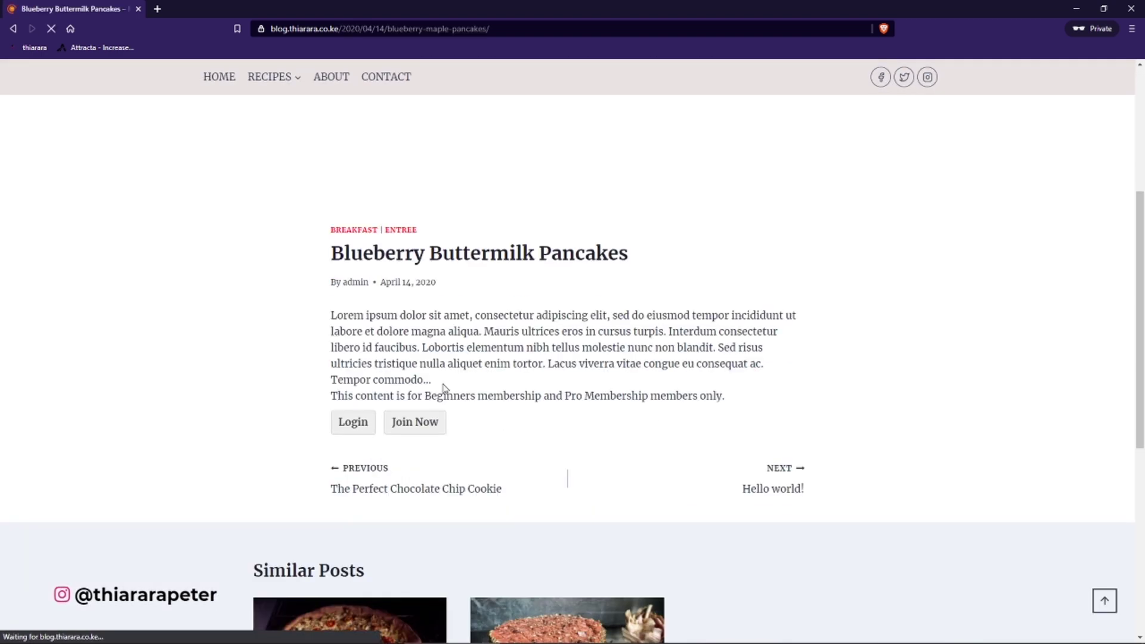
pyautogui.moveTo(328, 301); pyautogui.dragTo(451, 379)
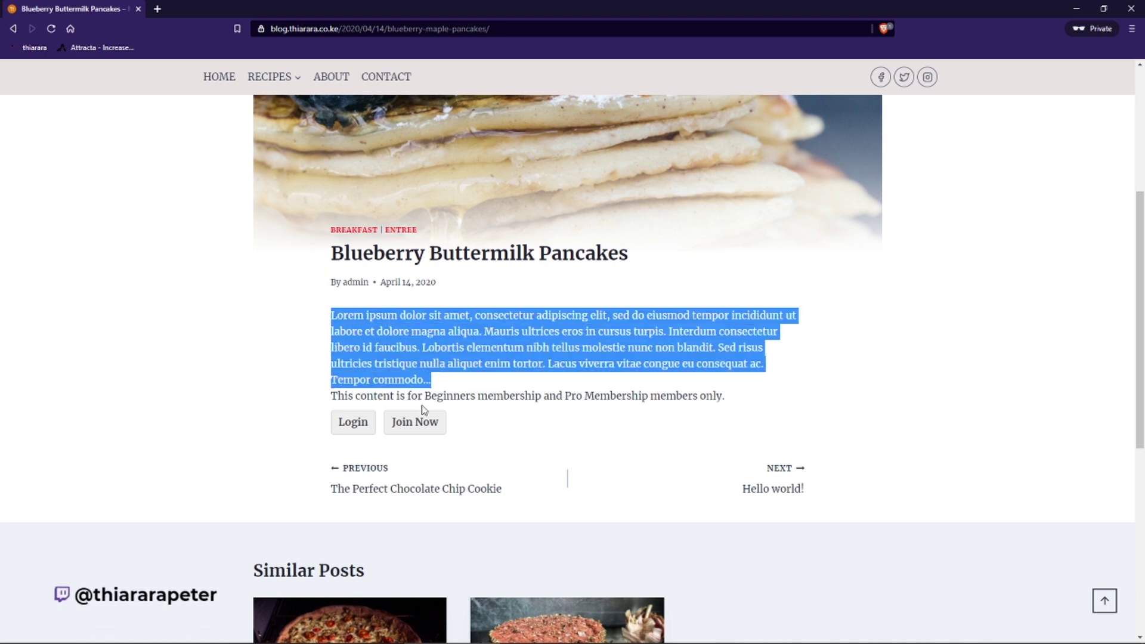
pyautogui.scroll(-2, 495, 441)
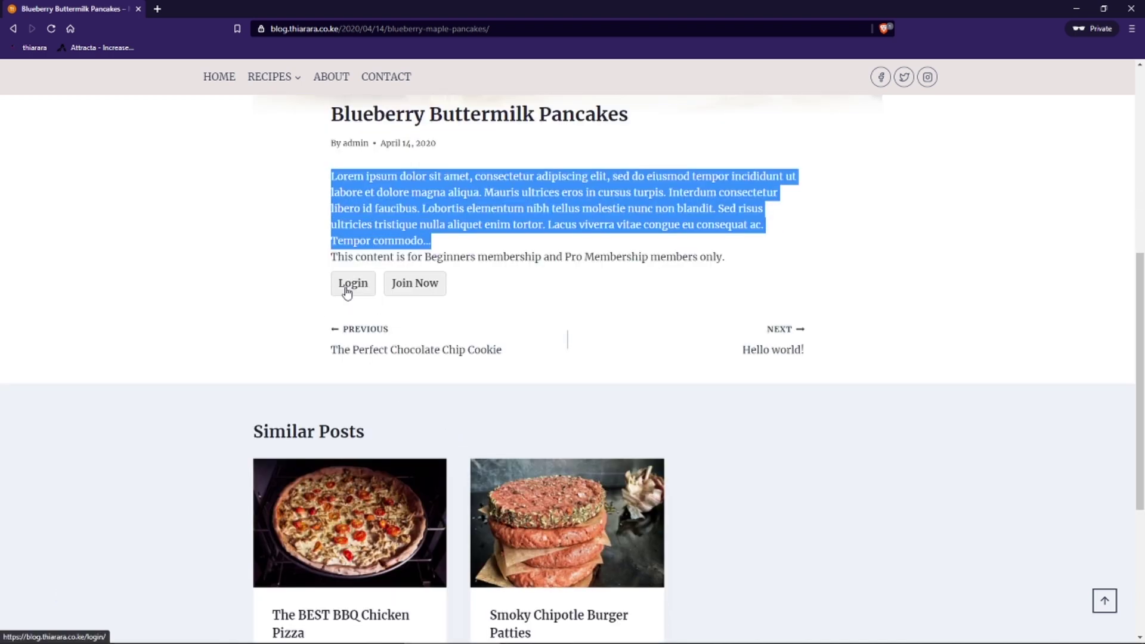
# Start Beginners membership checkout from the pancake post, view the account form, then close the private window
pyautogui.click(347, 291)
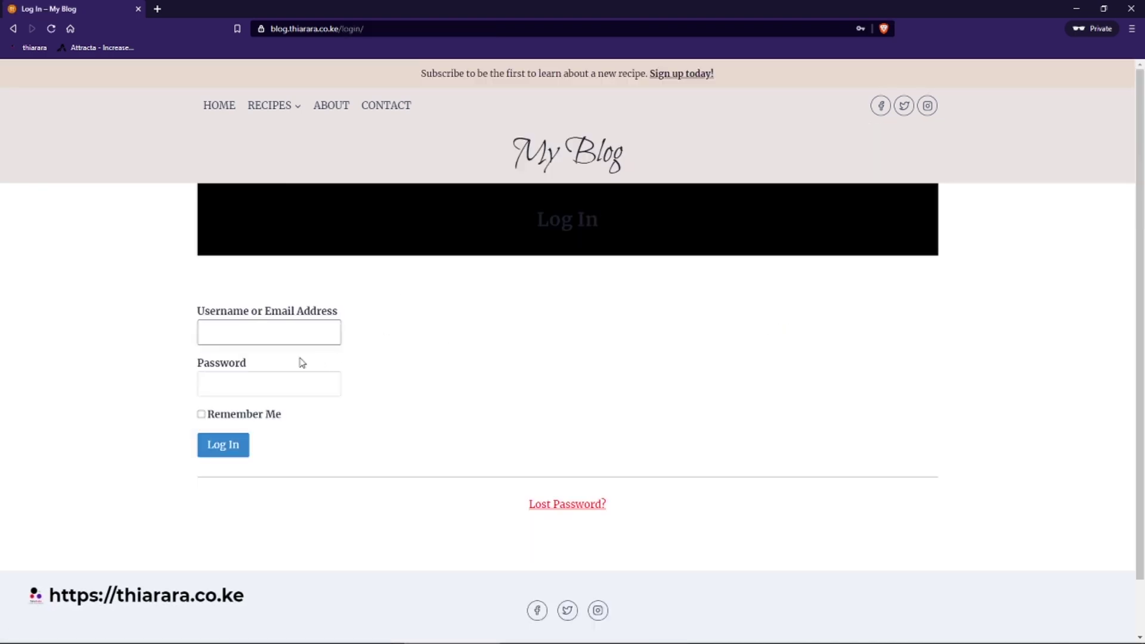
pyautogui.click(12, 28)
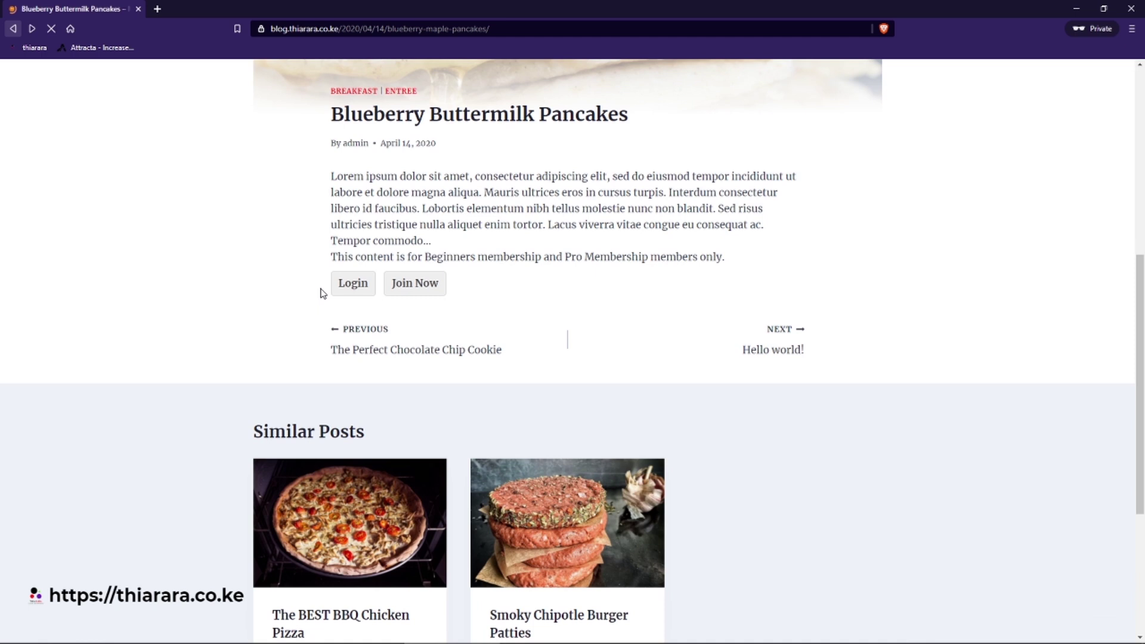
pyautogui.click(417, 283)
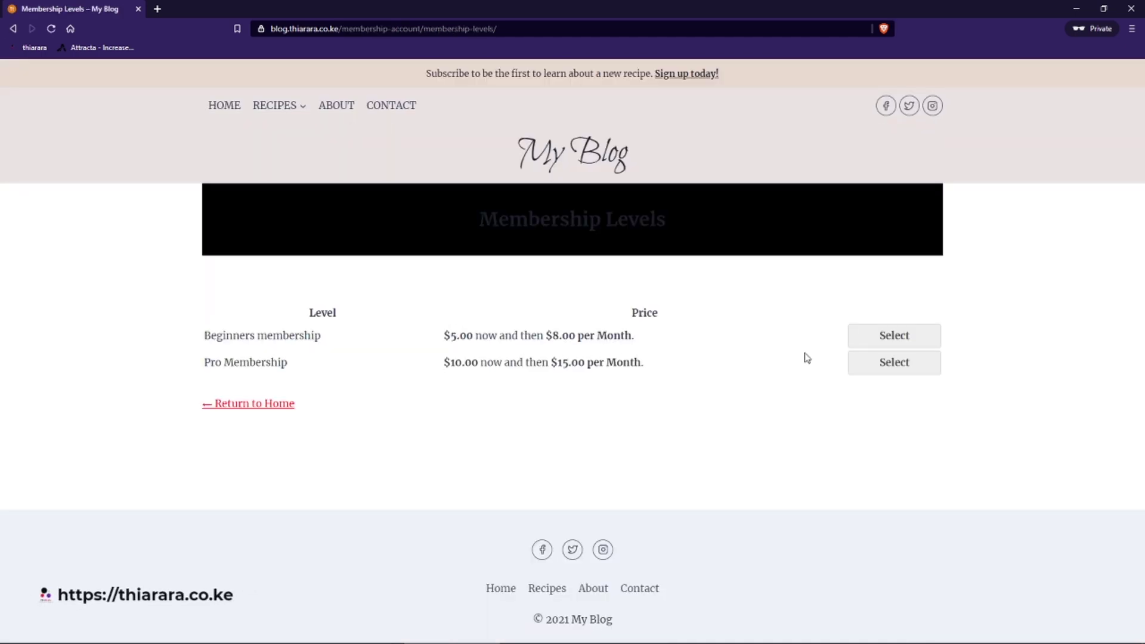
pyautogui.click(865, 342)
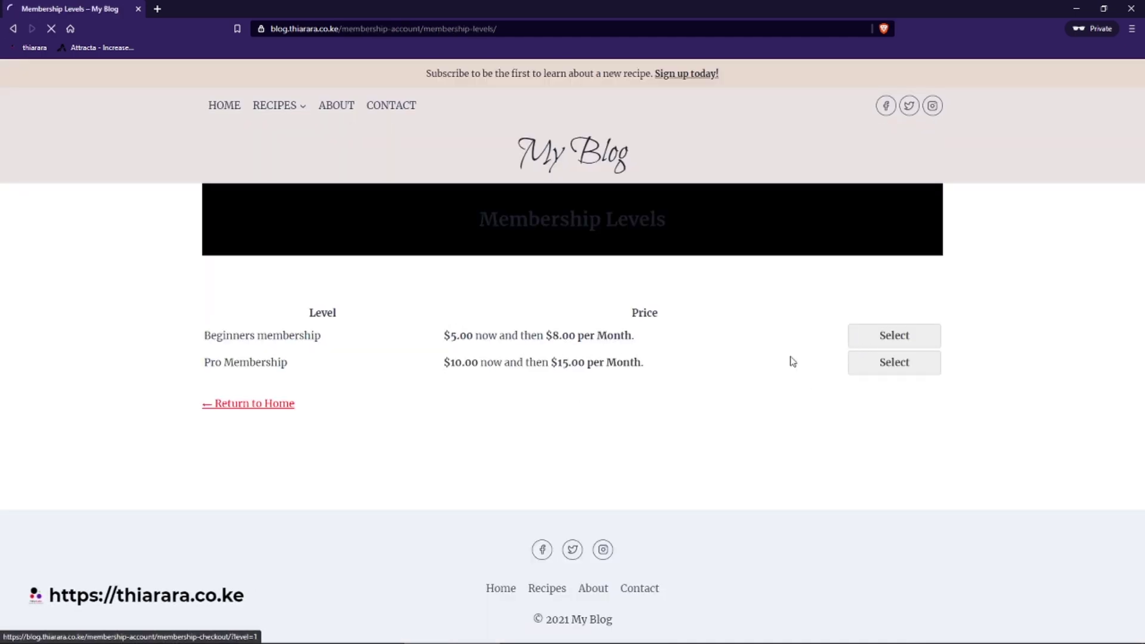
pyautogui.scroll(-5, 388, 373)
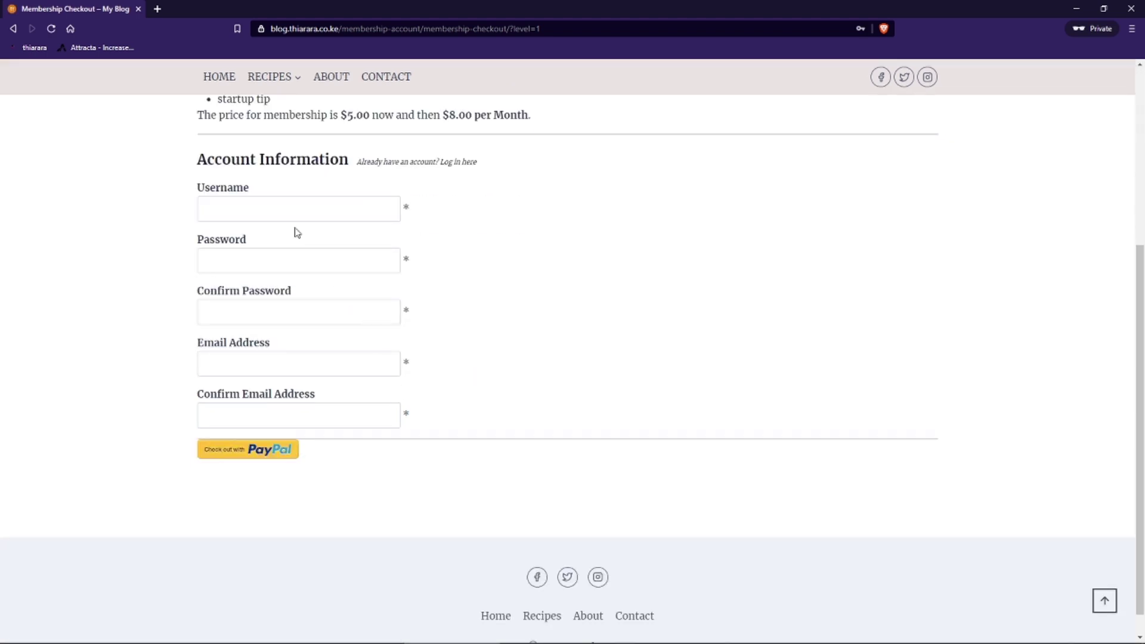
pyautogui.click(281, 212)
pyautogui.click(417, 271)
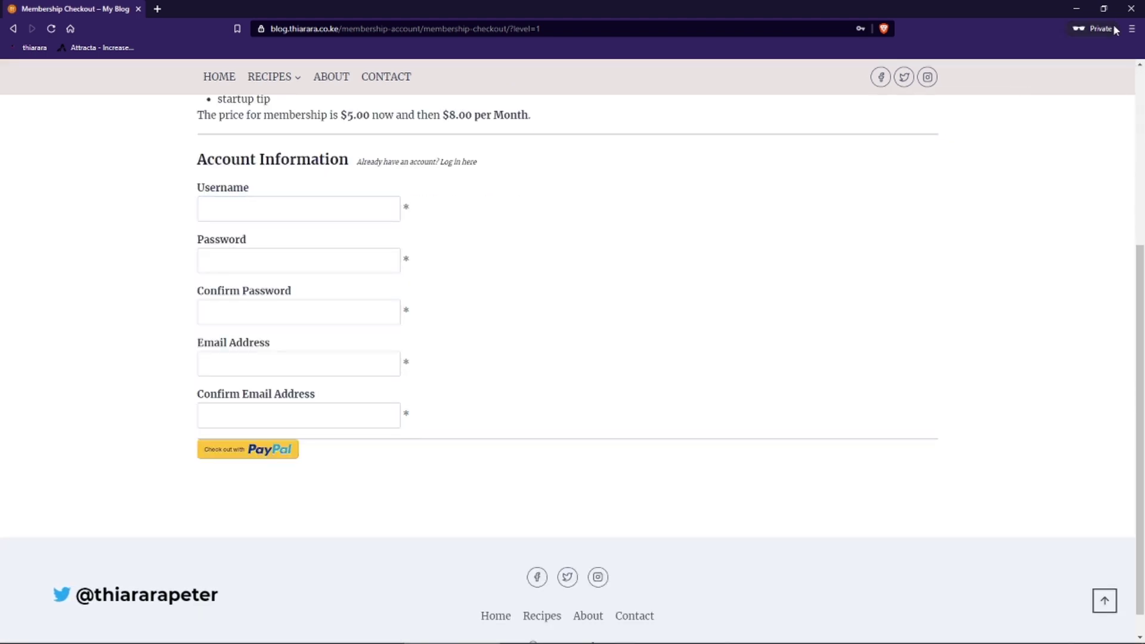
pyautogui.click(1128, 9)
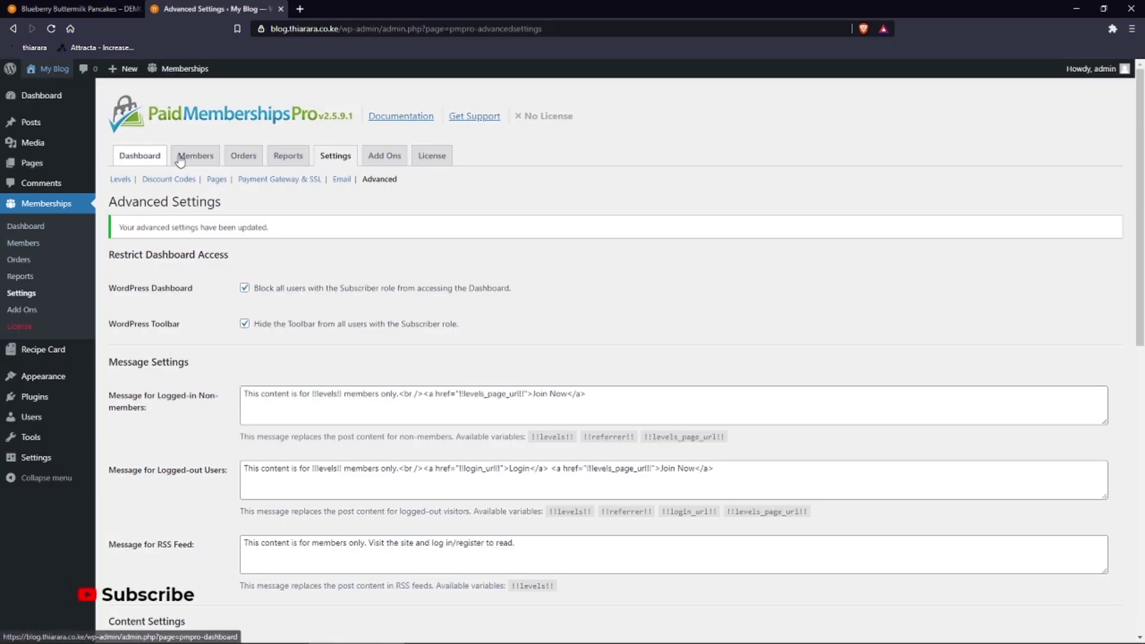
# Browse the membership Dashboard, Members, Orders, Reports and Membership Levels settings pages
pyautogui.click(141, 161)
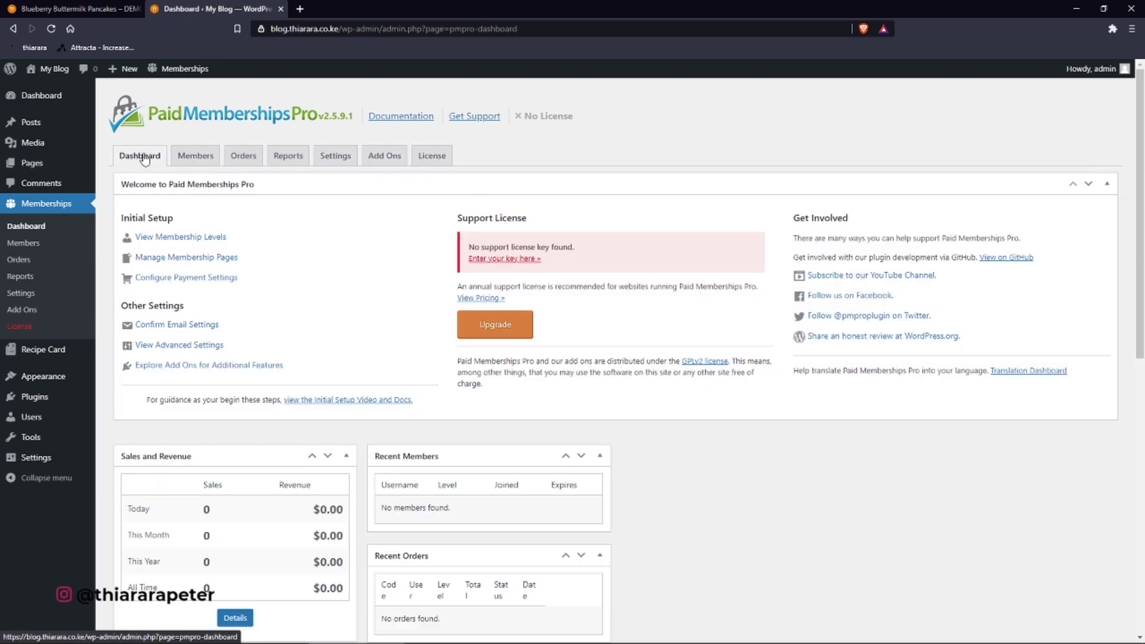
pyautogui.click(203, 152)
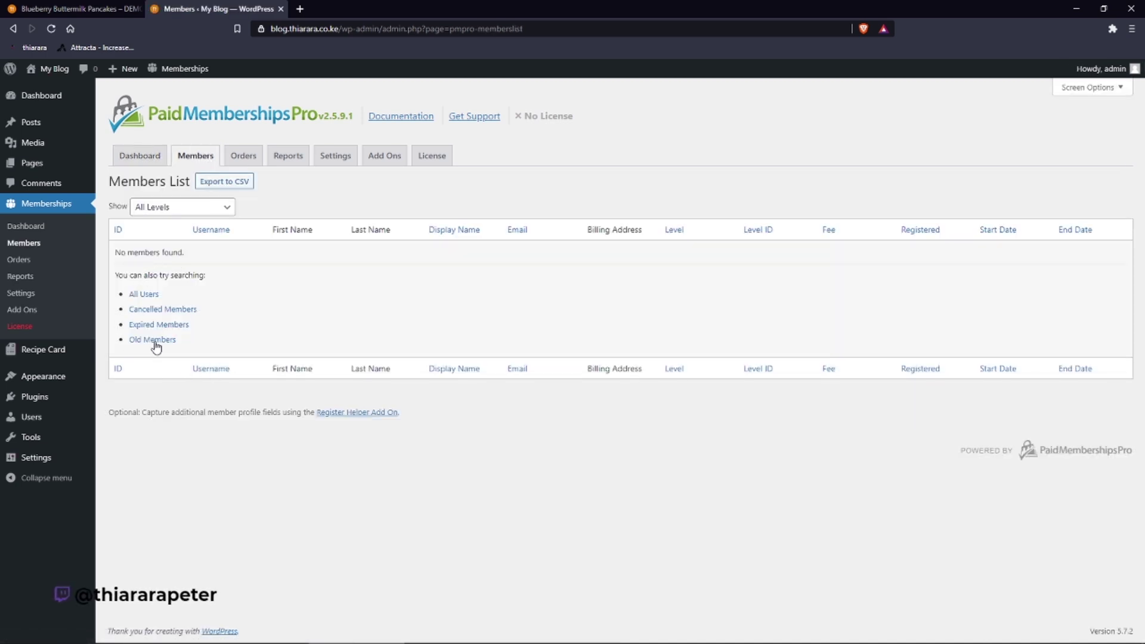
pyautogui.click(84, 7)
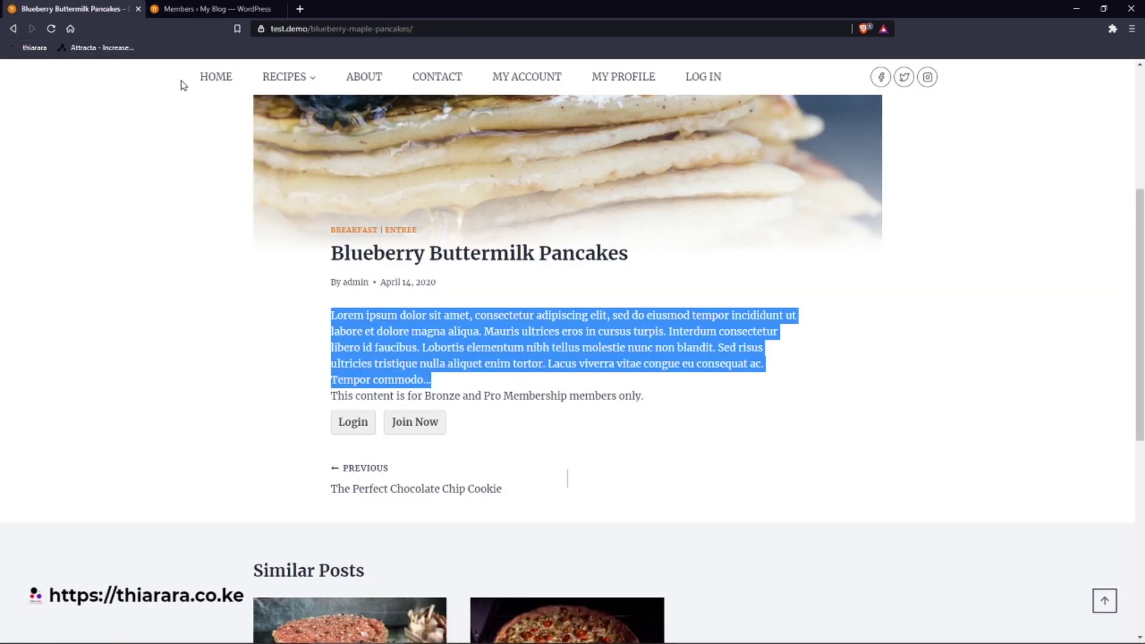
pyautogui.click(168, 7)
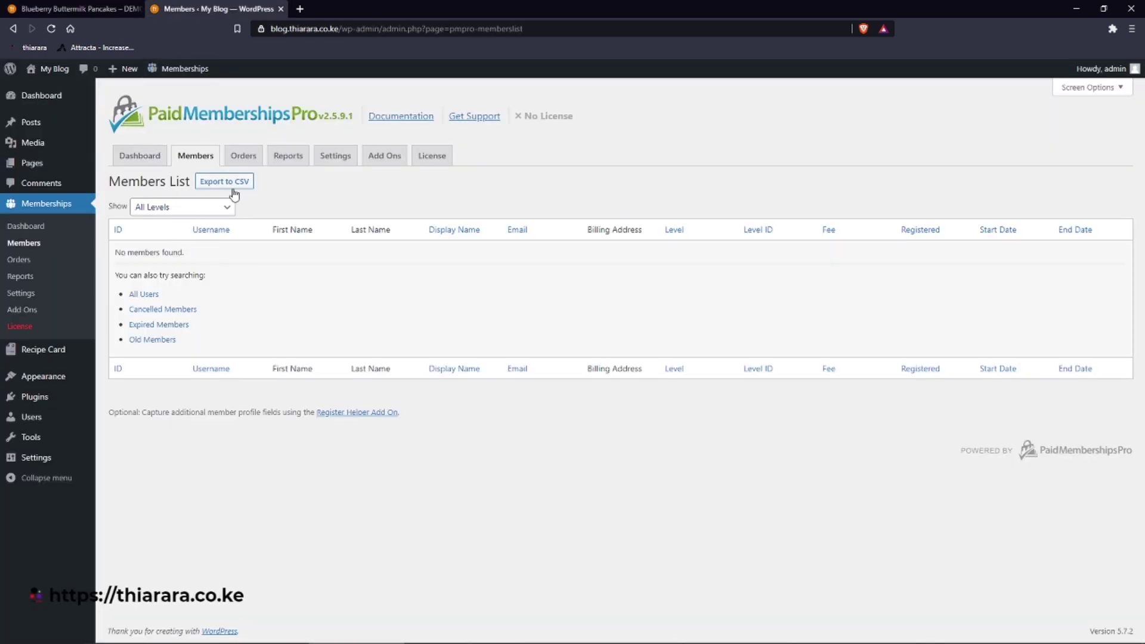
pyautogui.click(226, 160)
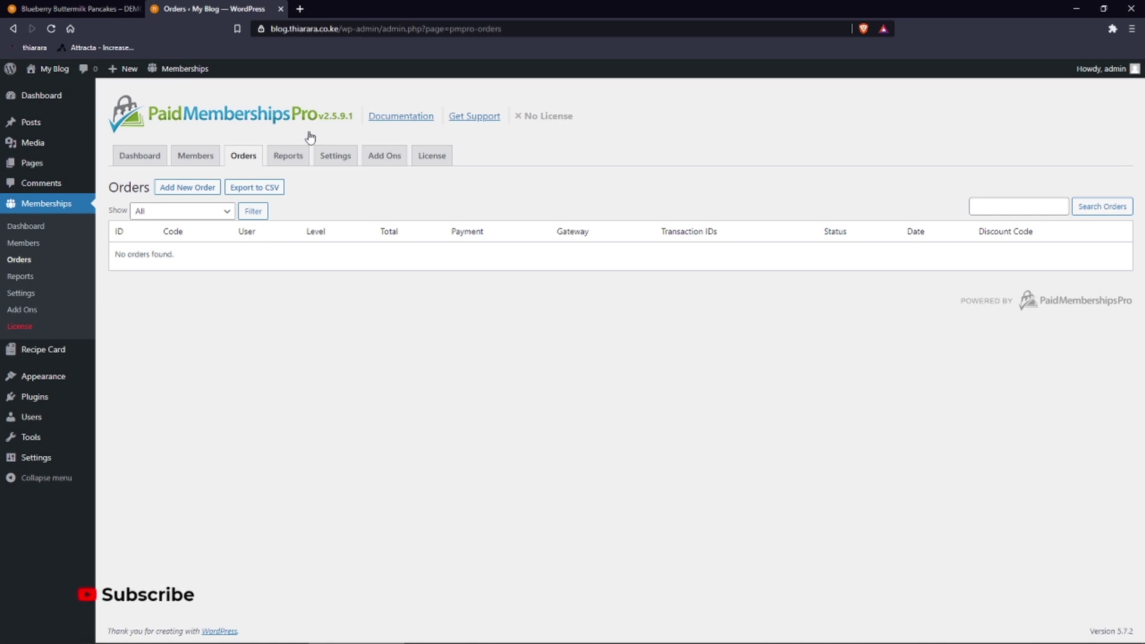
pyautogui.click(302, 162)
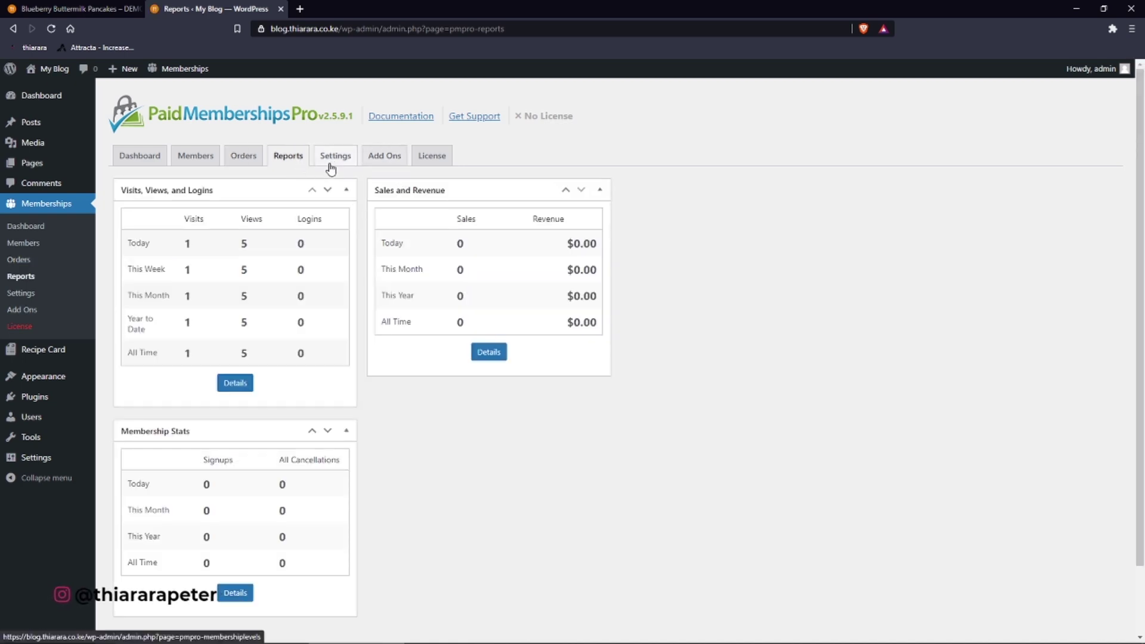
pyautogui.click(343, 162)
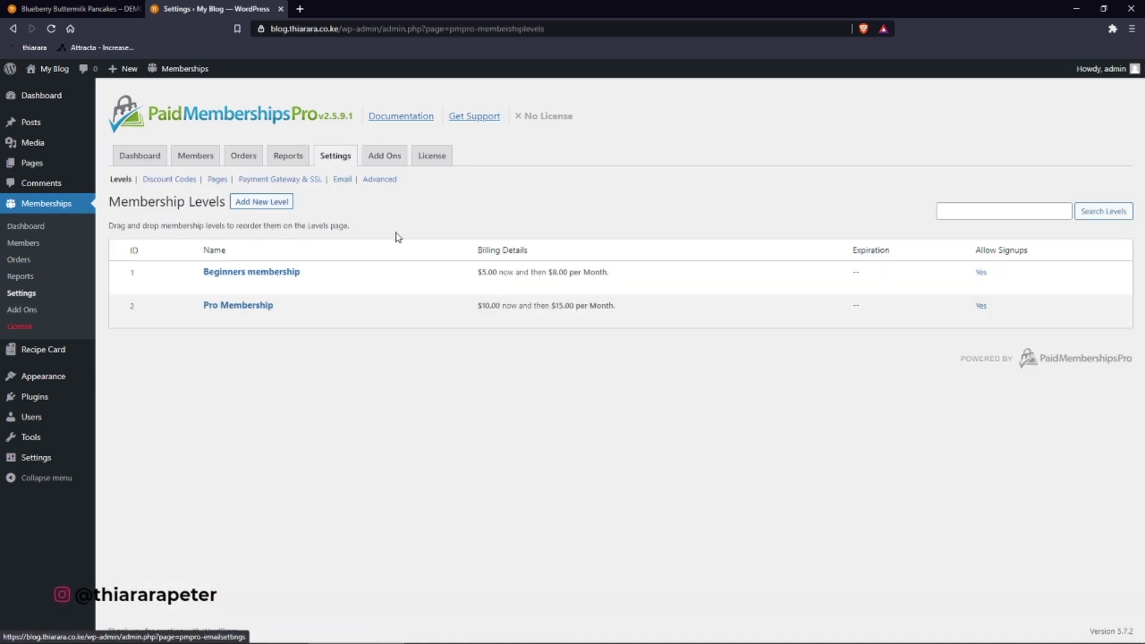
pyautogui.click(384, 158)
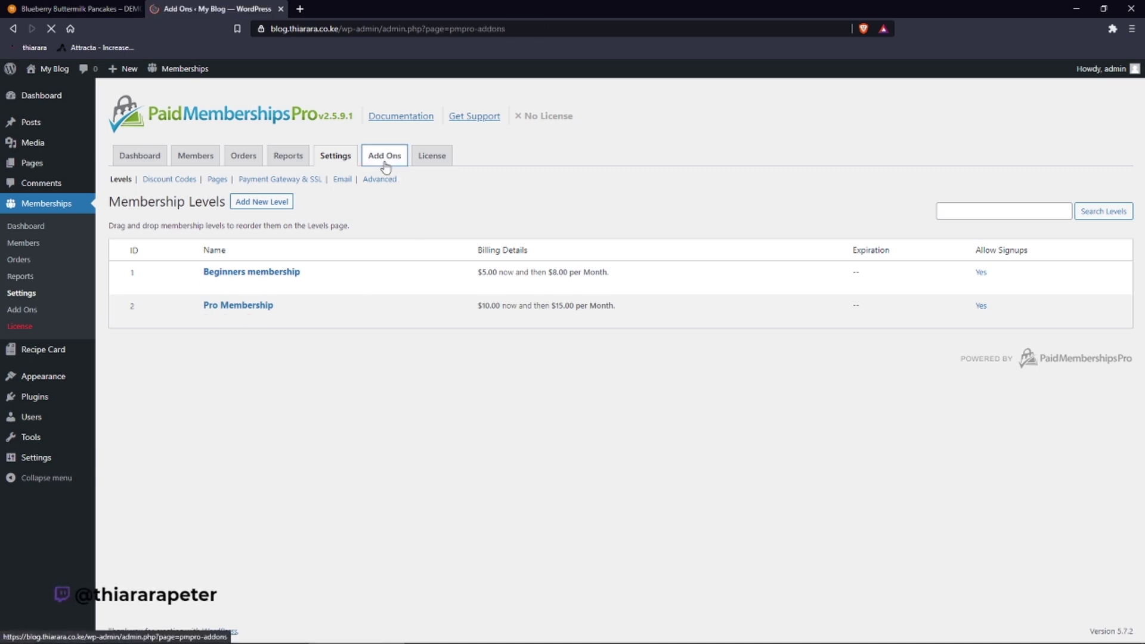
# Scroll down the Add Ons list, highlighting the AWeber Add On entry
pyautogui.scroll(-2, 188, 389)
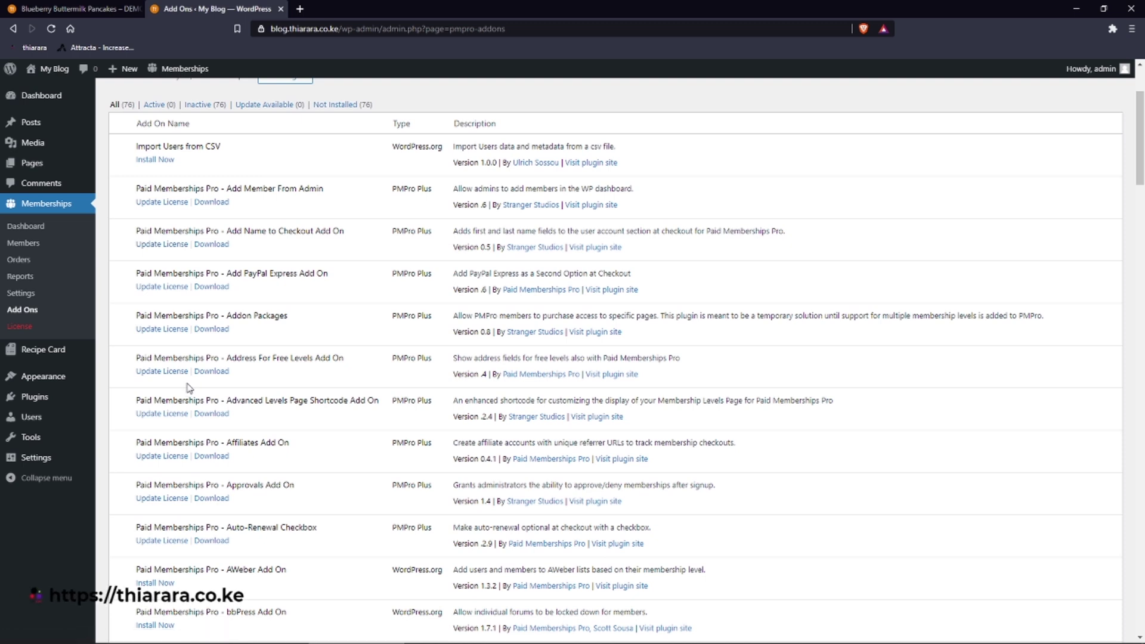
pyautogui.scroll(-2, 237, 439)
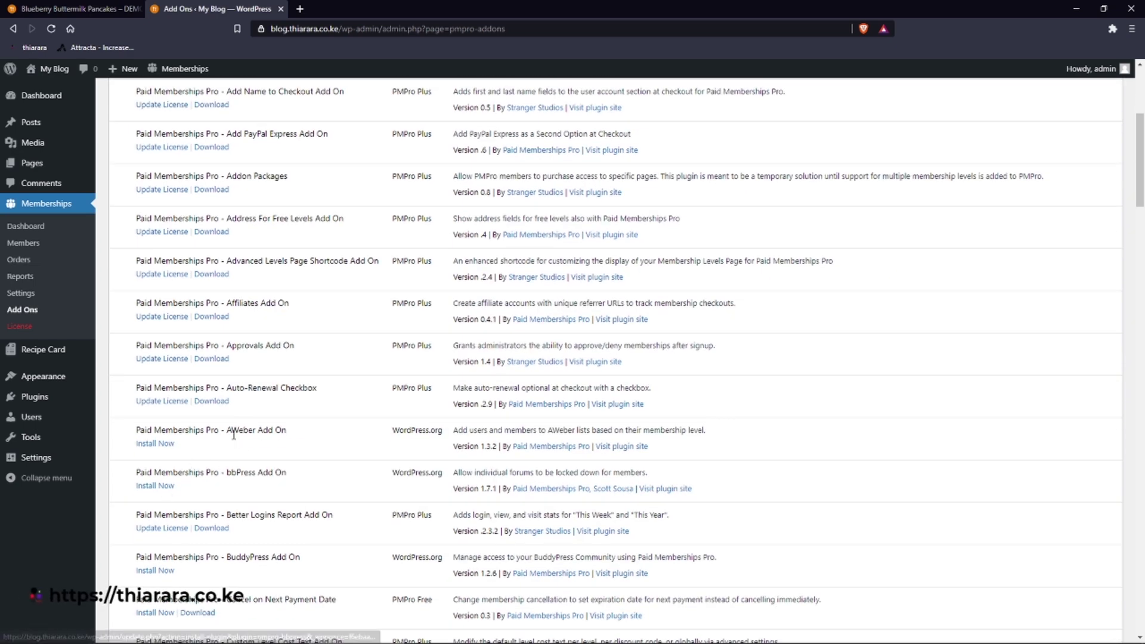
pyautogui.moveTo(227, 430); pyautogui.dragTo(284, 439)
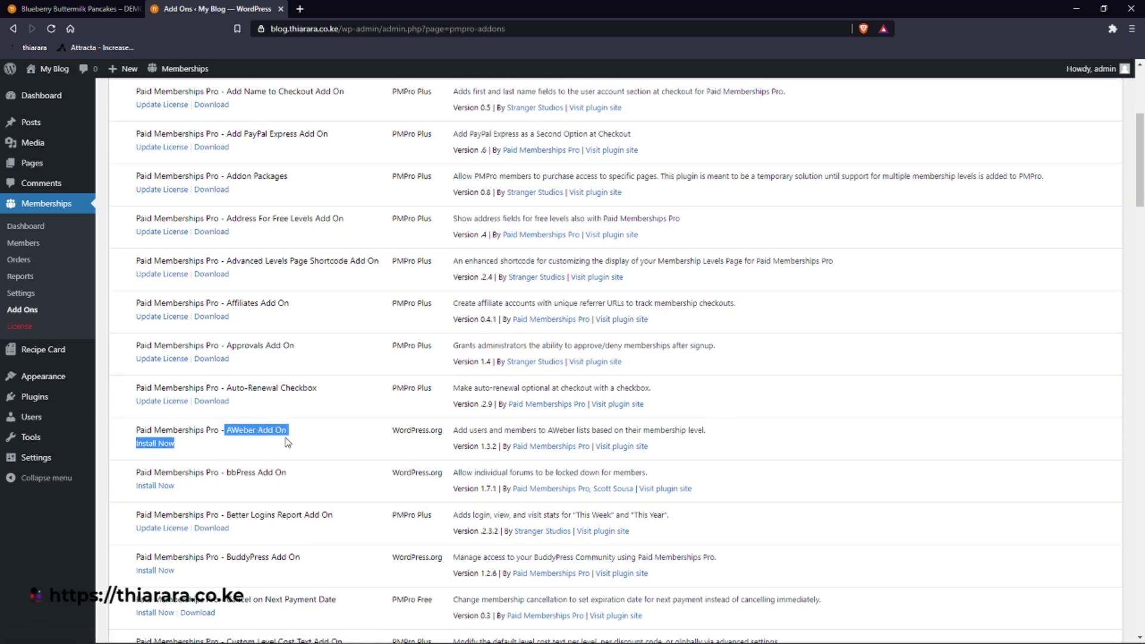
pyautogui.click(306, 449)
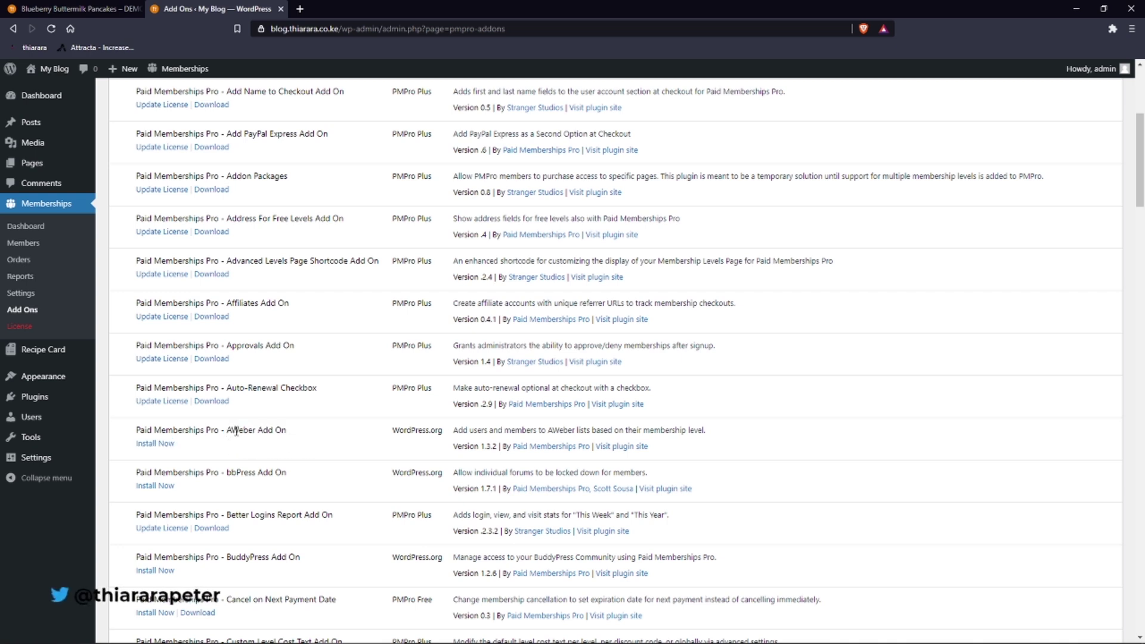
pyautogui.moveTo(249, 441); pyautogui.dragTo(230, 430)
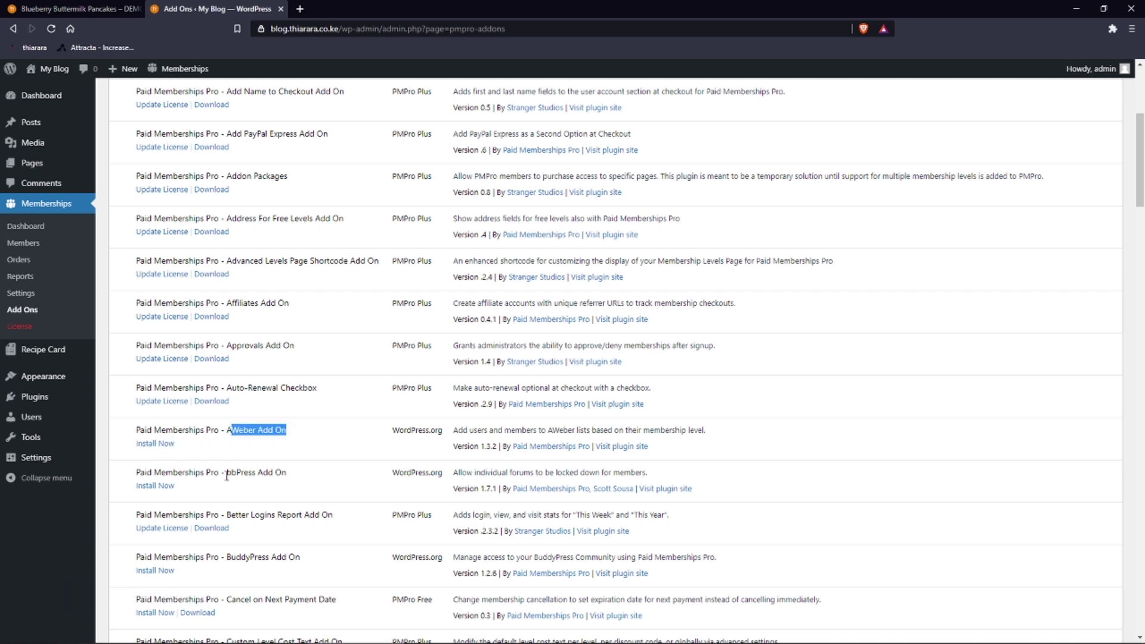
# Scroll to the bottom of the 76 add-ons and back, then go to the Support License page
pyautogui.scroll(-2, 227, 474)
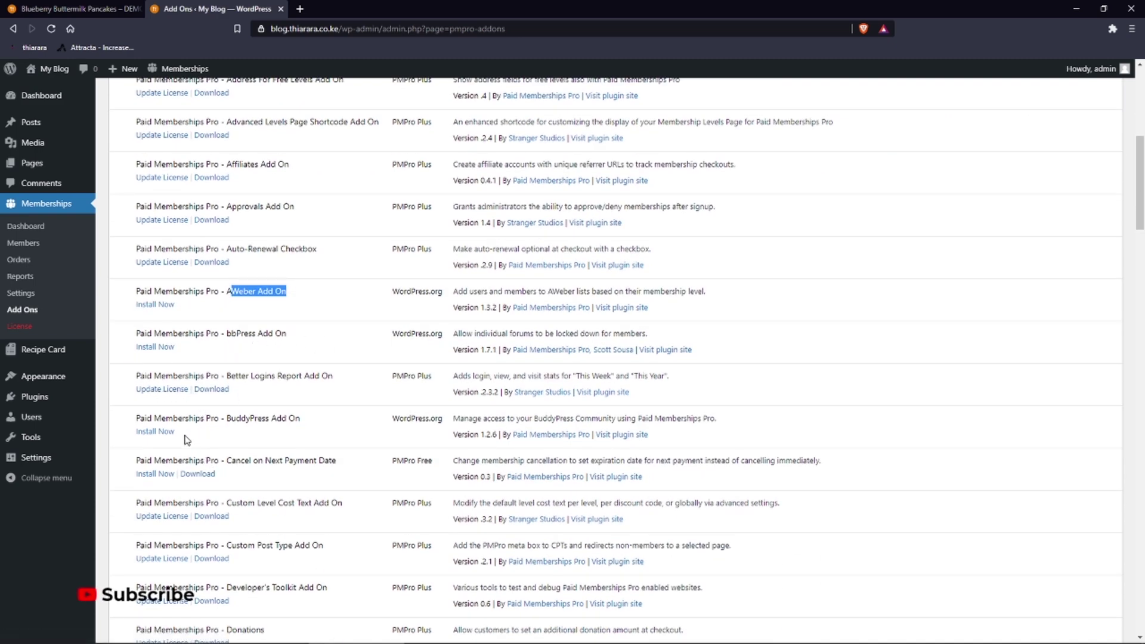
pyautogui.scroll(-2, 241, 292)
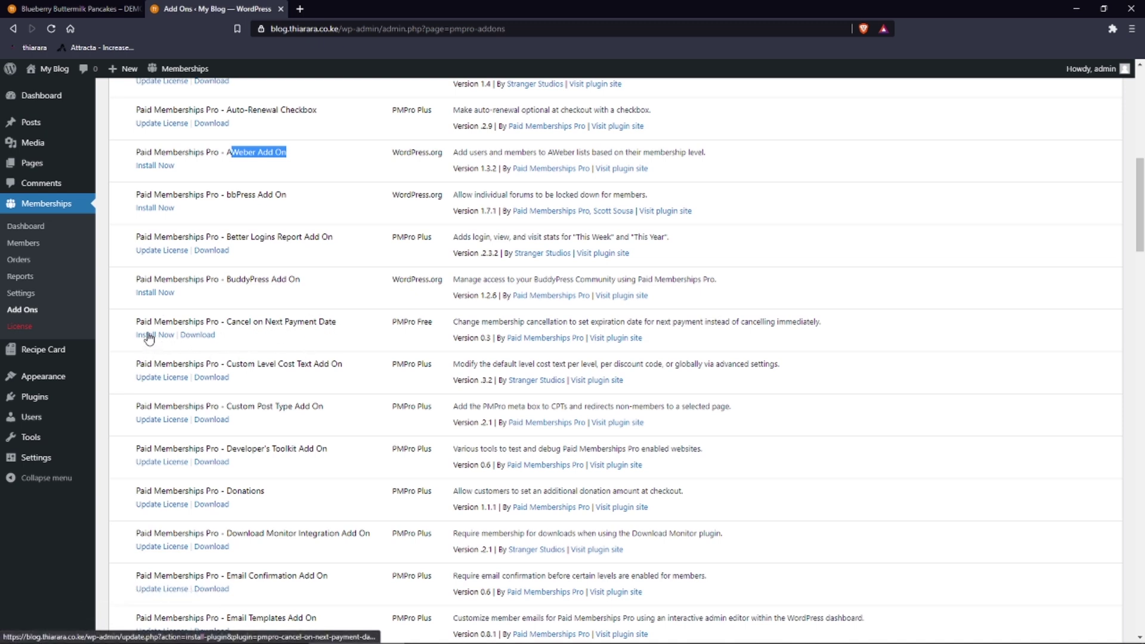
pyautogui.scroll(-7, 171, 471)
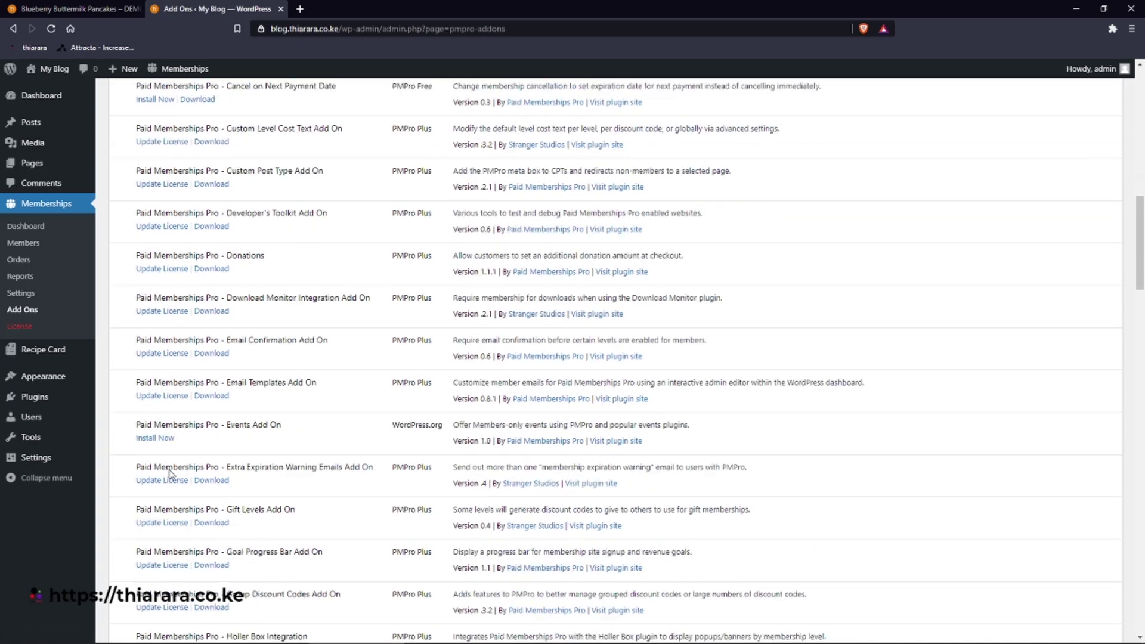
pyautogui.scroll(-5, 171, 474)
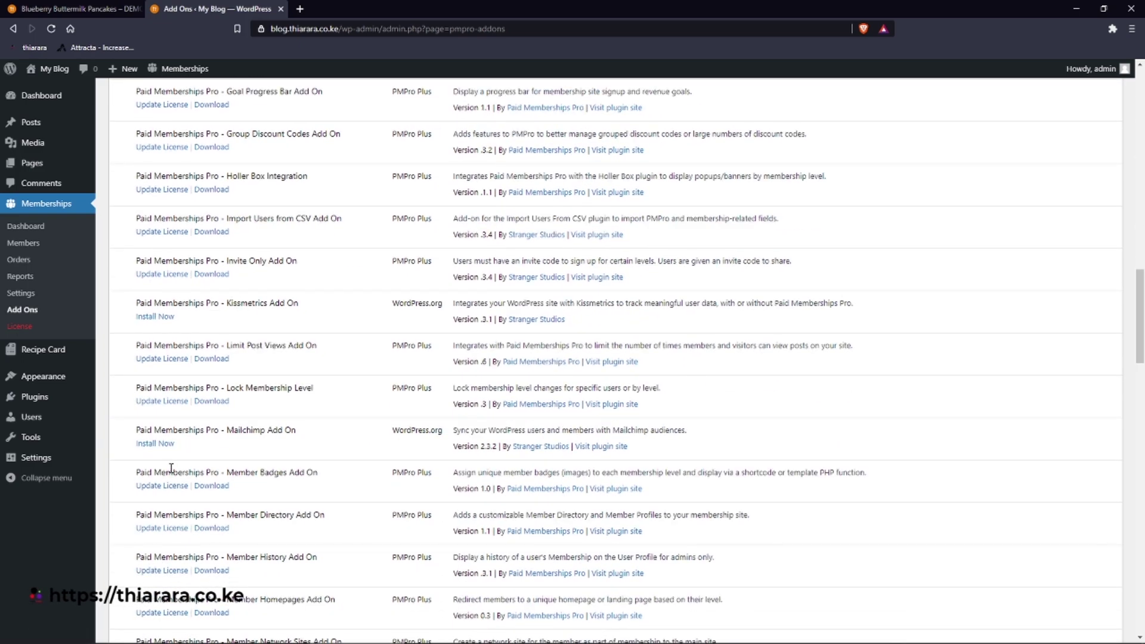
pyautogui.scroll(-8, 197, 532)
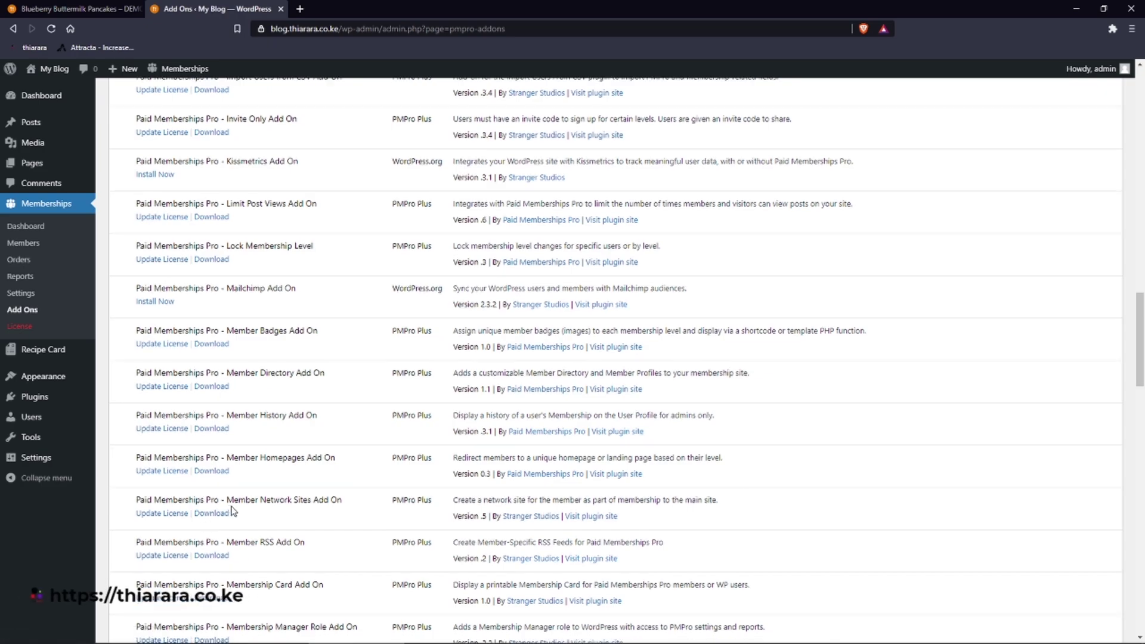
pyautogui.scroll(-20, 236, 495)
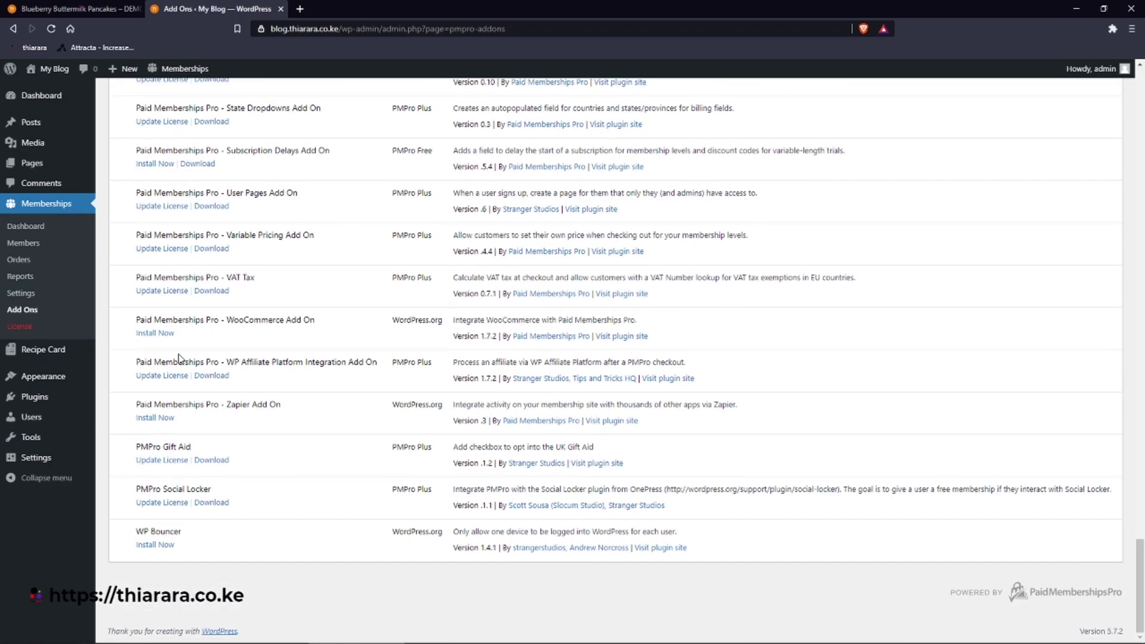
pyautogui.scroll(16, 182, 359)
pyautogui.scroll(20, 182, 359)
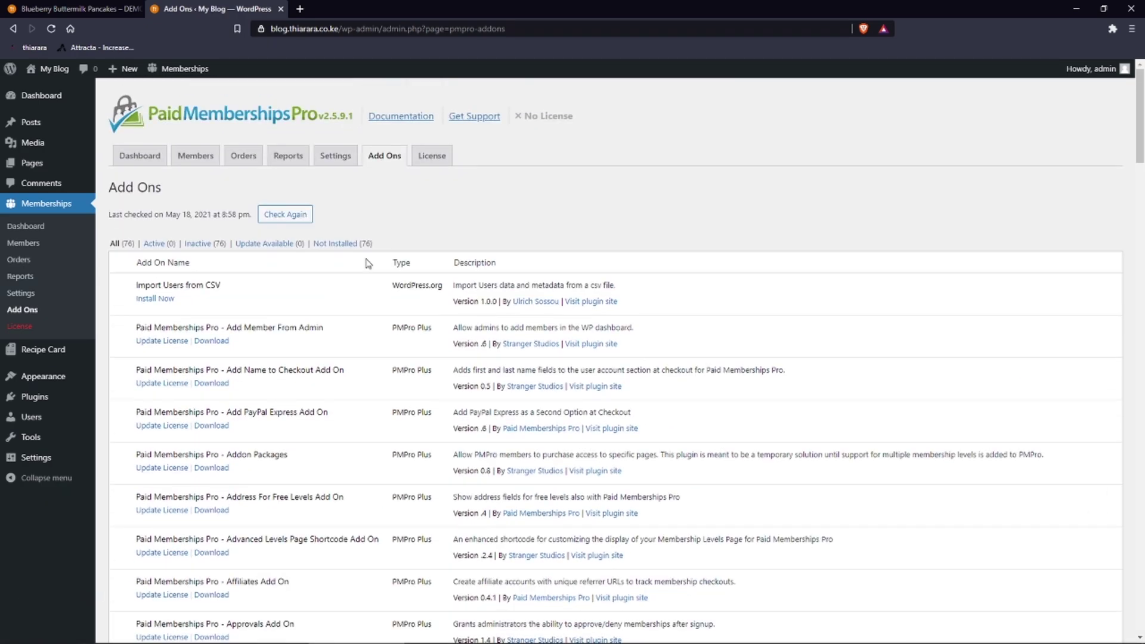
pyautogui.click(438, 159)
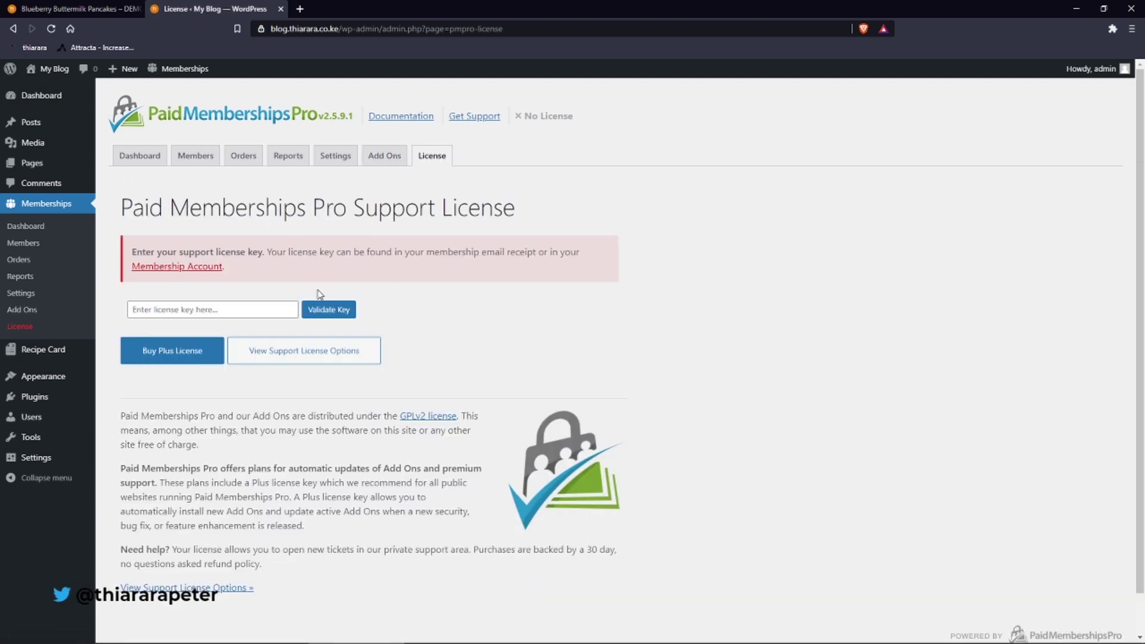
# Focus the empty support license key field, leaving Paid Memberships Pro unlicensed
pyautogui.click(221, 309)
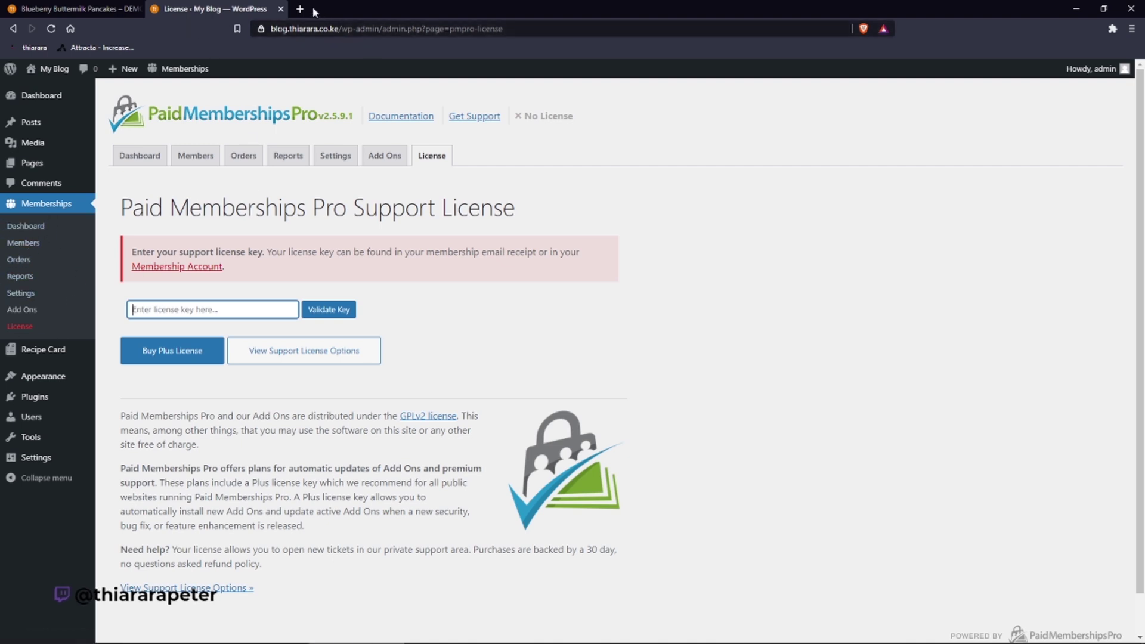
pyautogui.moveTo(34, 421)
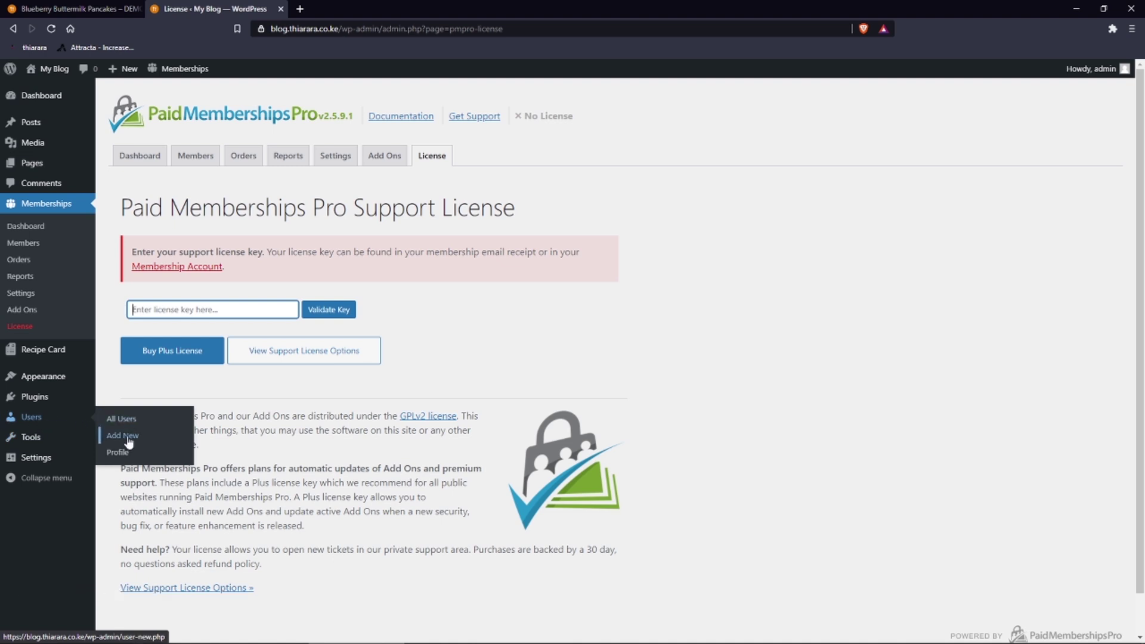
# Add a new user with a username and Subscriber role
pyautogui.click(127, 441)
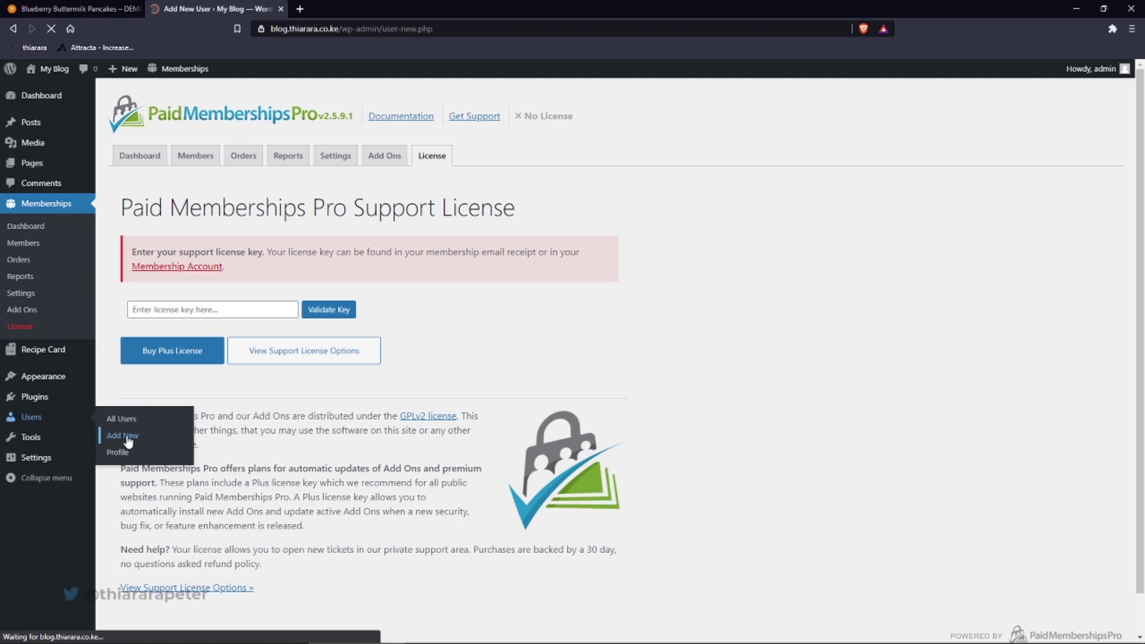
pyautogui.click(268, 153)
pyautogui.click(268, 153)
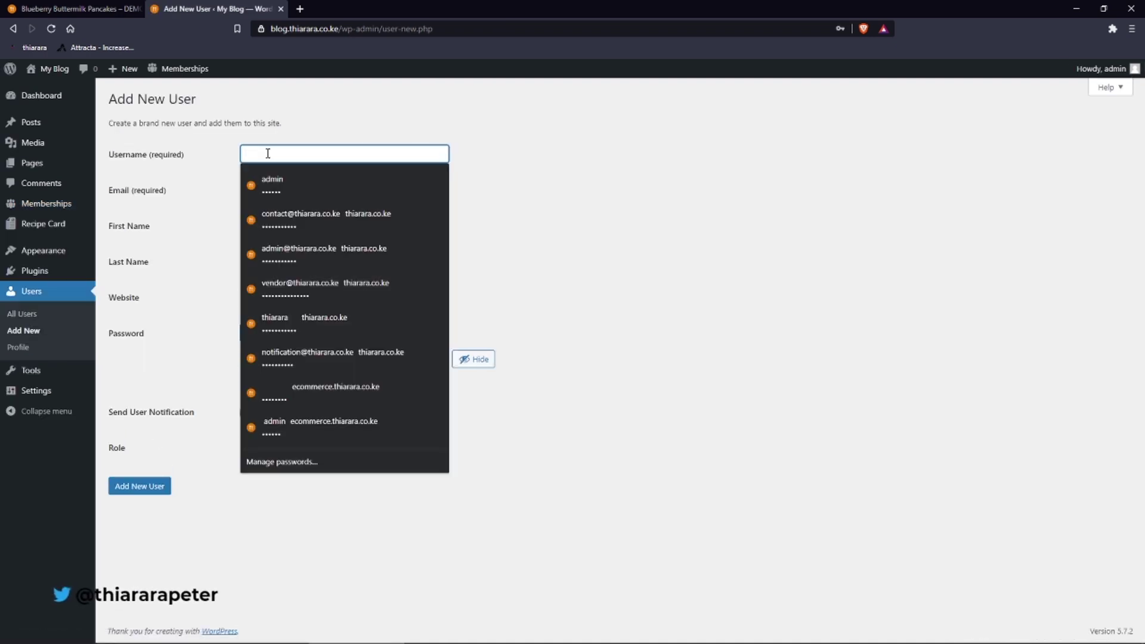
pyautogui.write('thiarara')
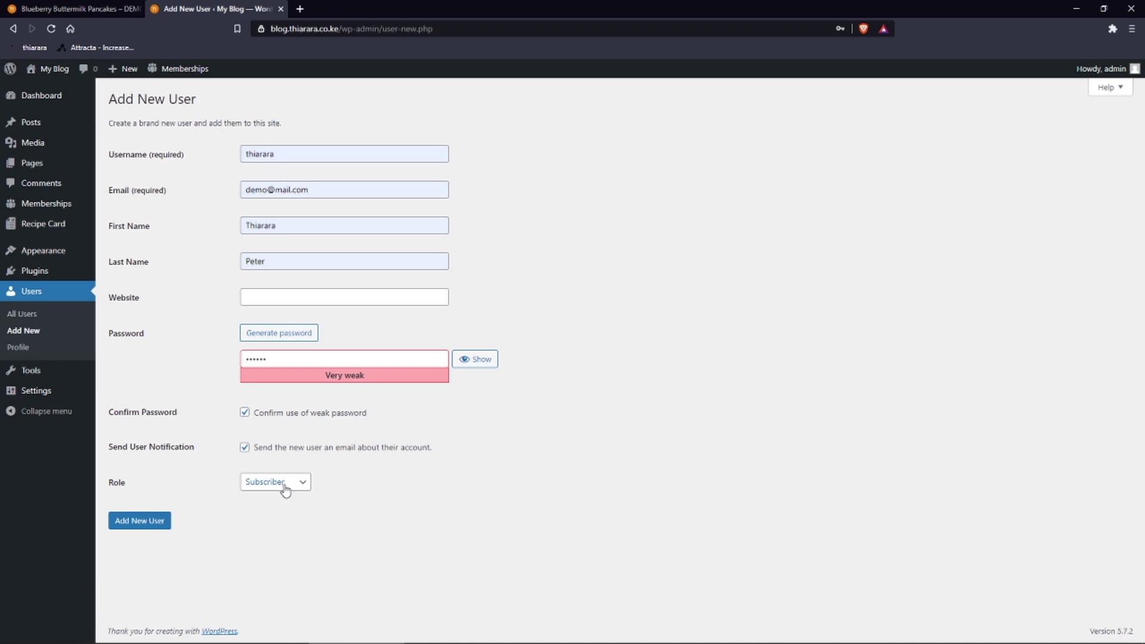
pyautogui.click(290, 484)
pyautogui.click(293, 484)
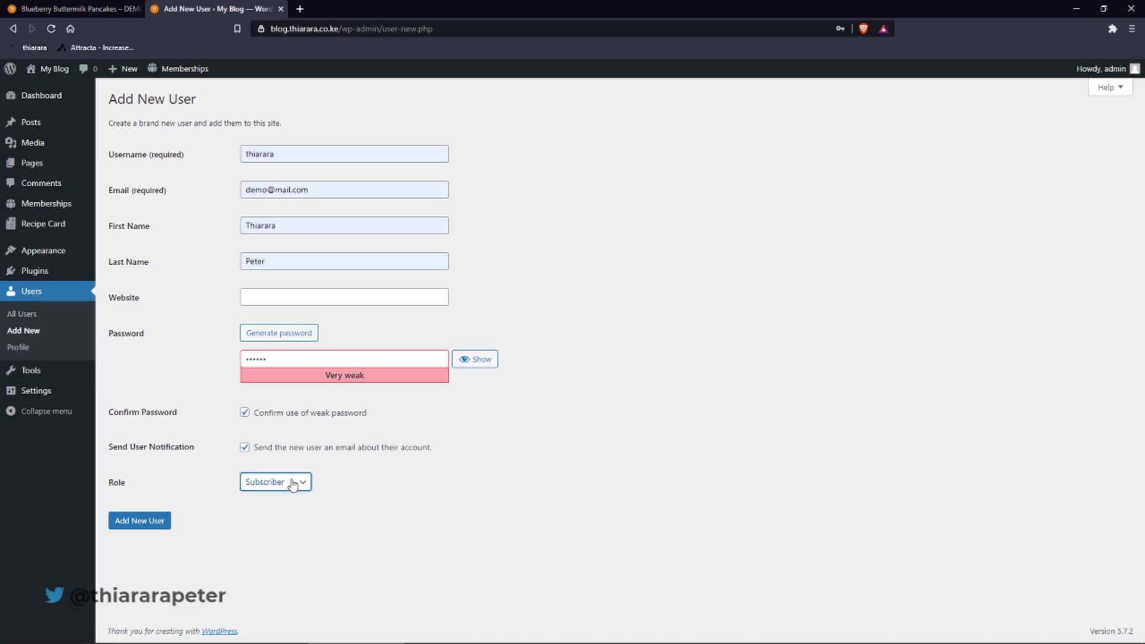
pyautogui.click(158, 522)
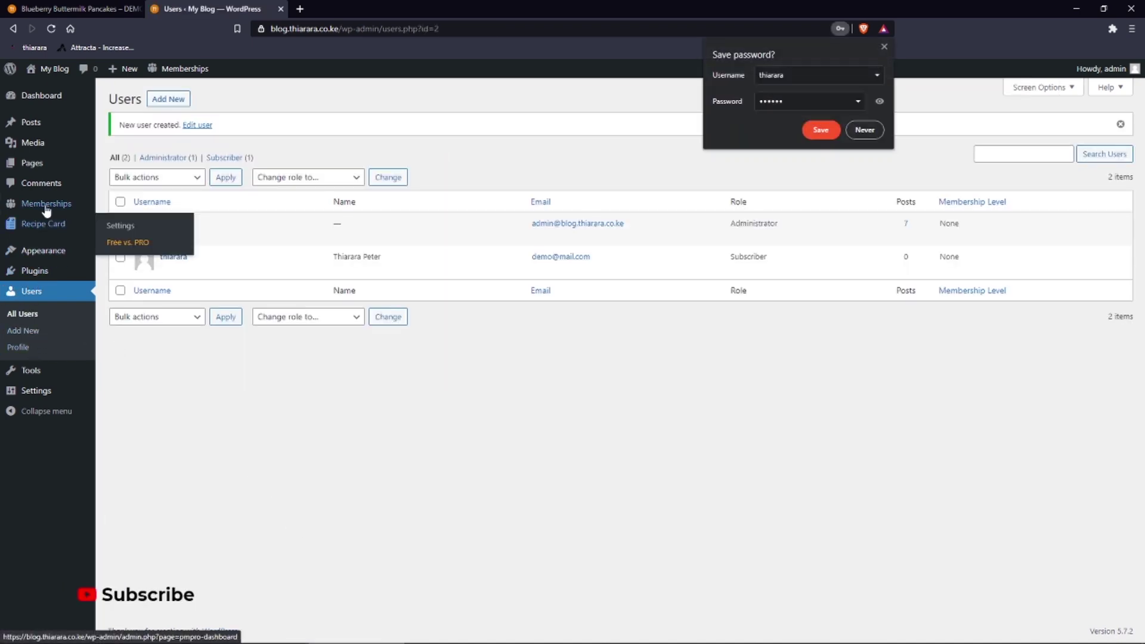
# Check the empty Memberships Members list, then return to All Users
pyautogui.moveTo(51, 216)
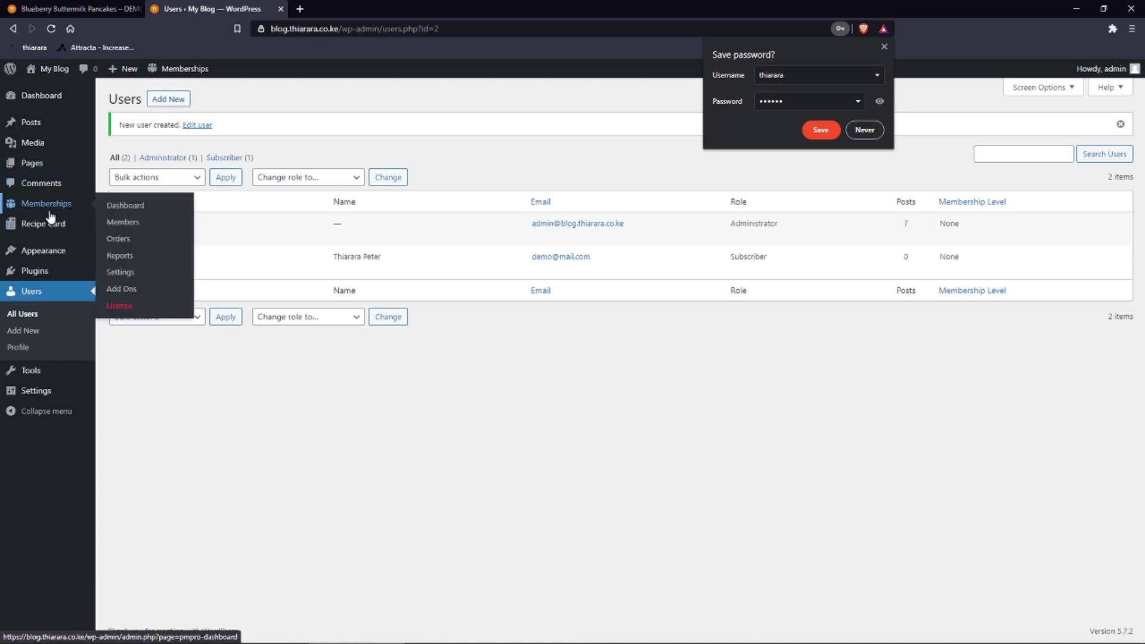
pyautogui.click(114, 223)
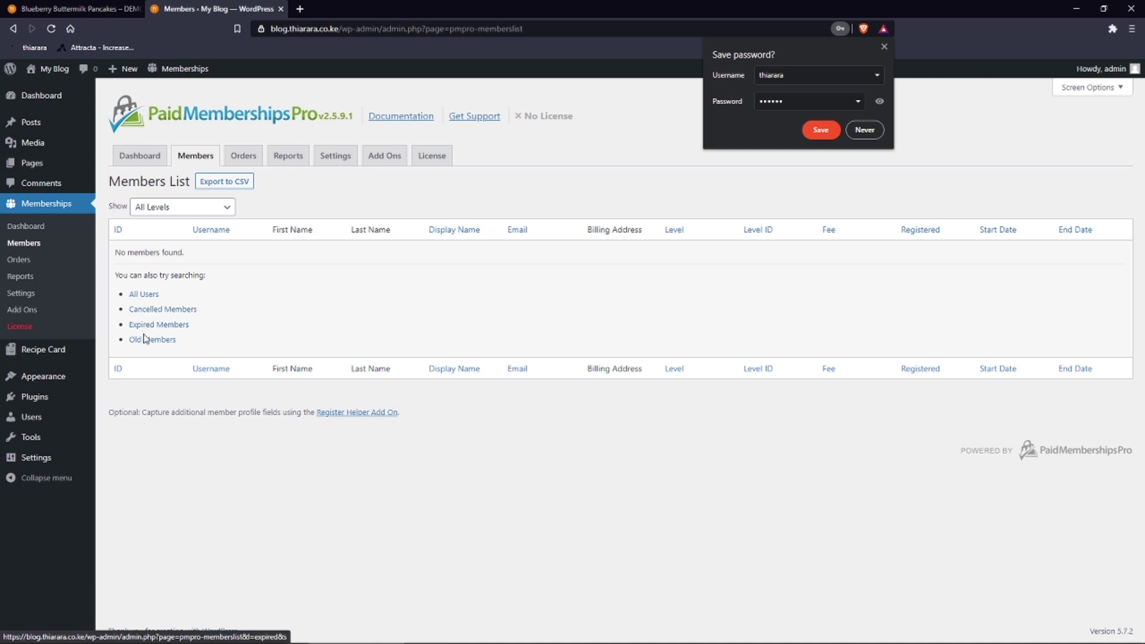
pyautogui.click(144, 294)
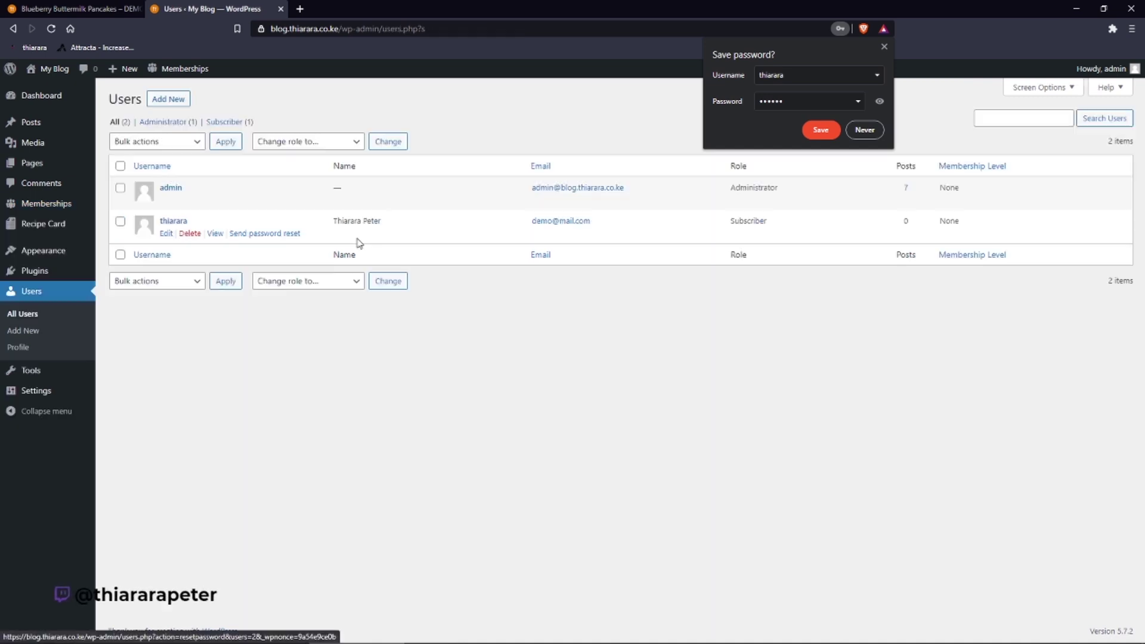
# Assign the new subscriber Pro Membership expiring May 18, 2021, and dismiss the password-save prompt
pyautogui.click(165, 233)
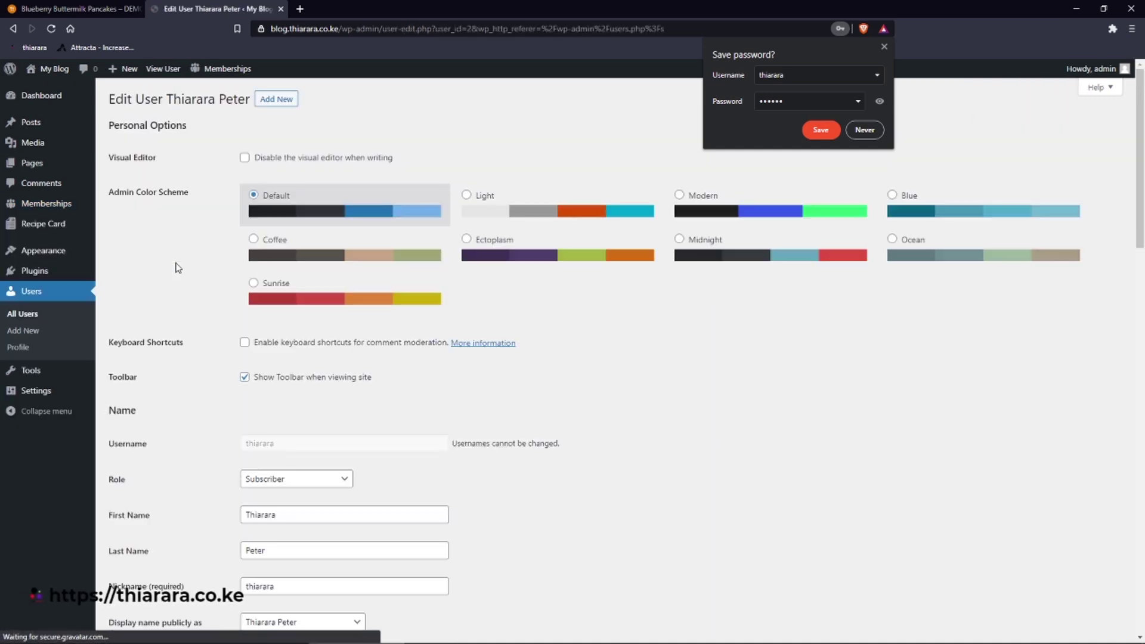
pyautogui.scroll(-9, 286, 370)
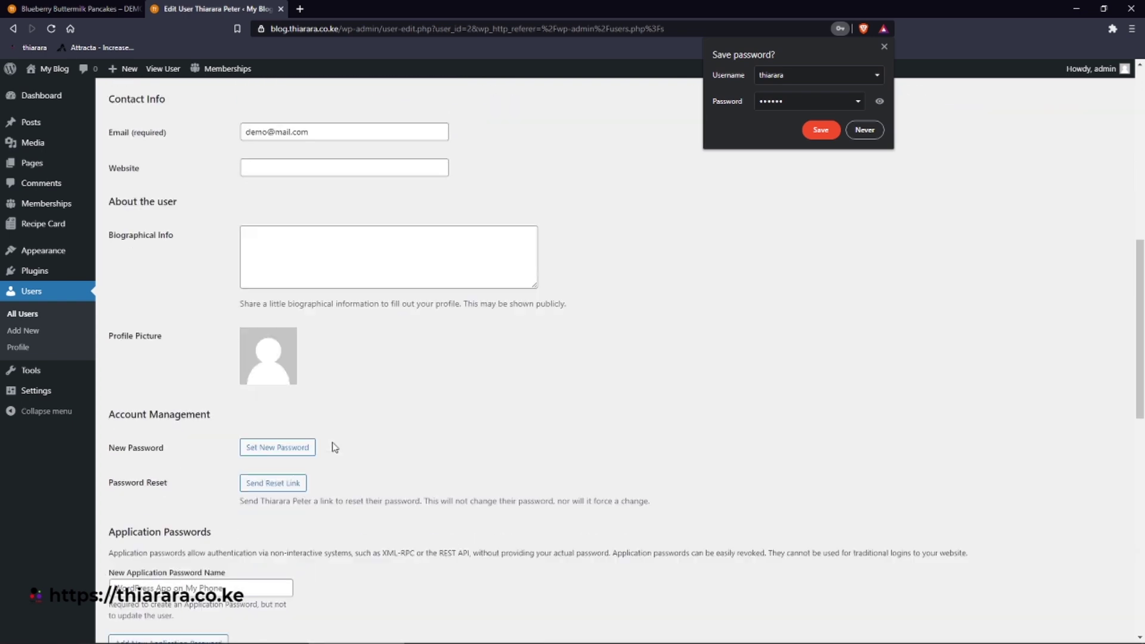
pyautogui.scroll(-12, 335, 447)
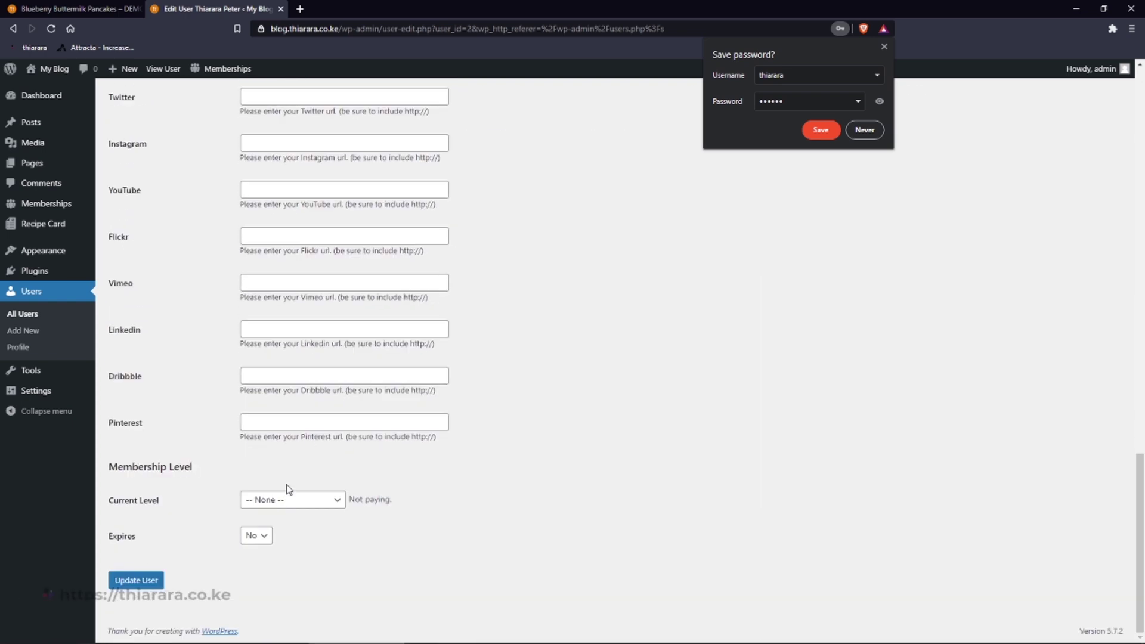
pyautogui.click(291, 503)
pyautogui.click(301, 540)
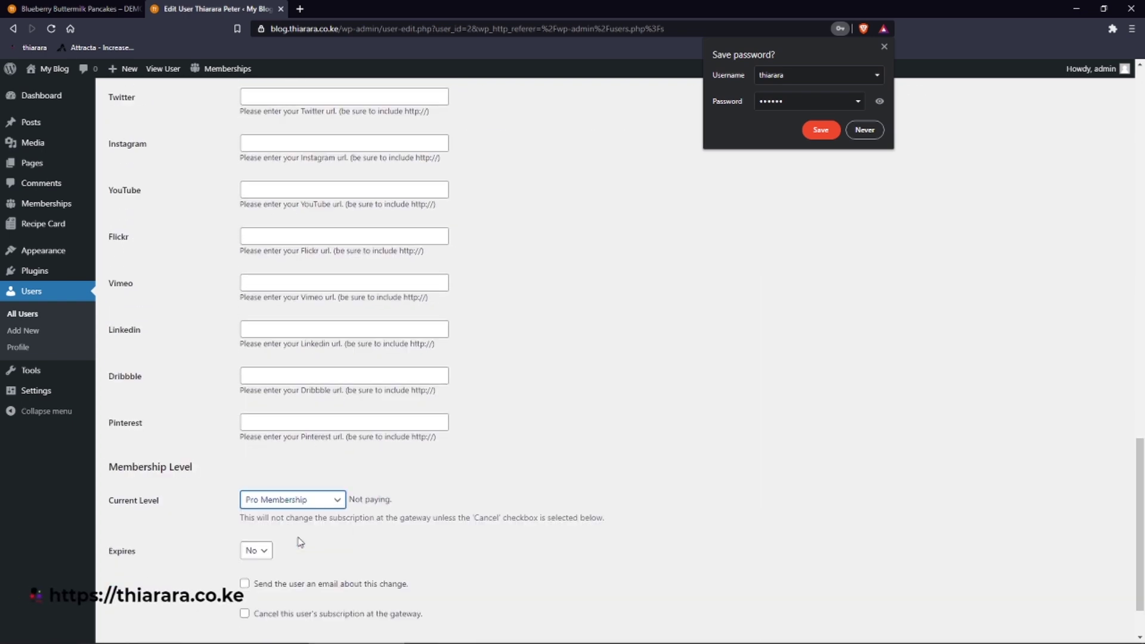
pyautogui.scroll(-2, 309, 514)
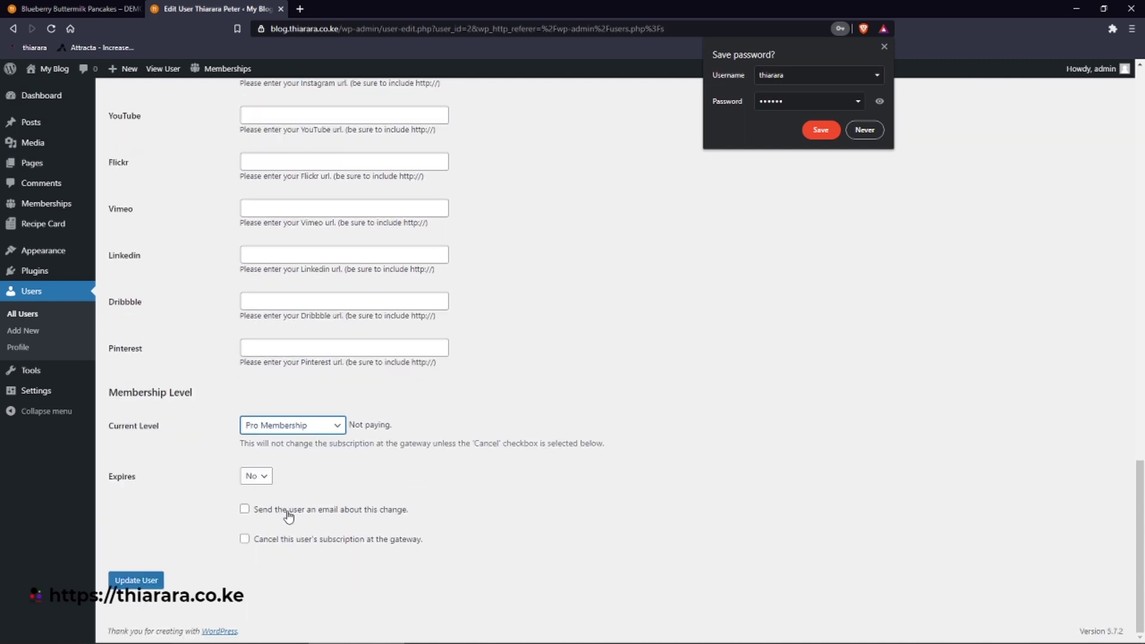
pyautogui.click(256, 476)
pyautogui.click(251, 503)
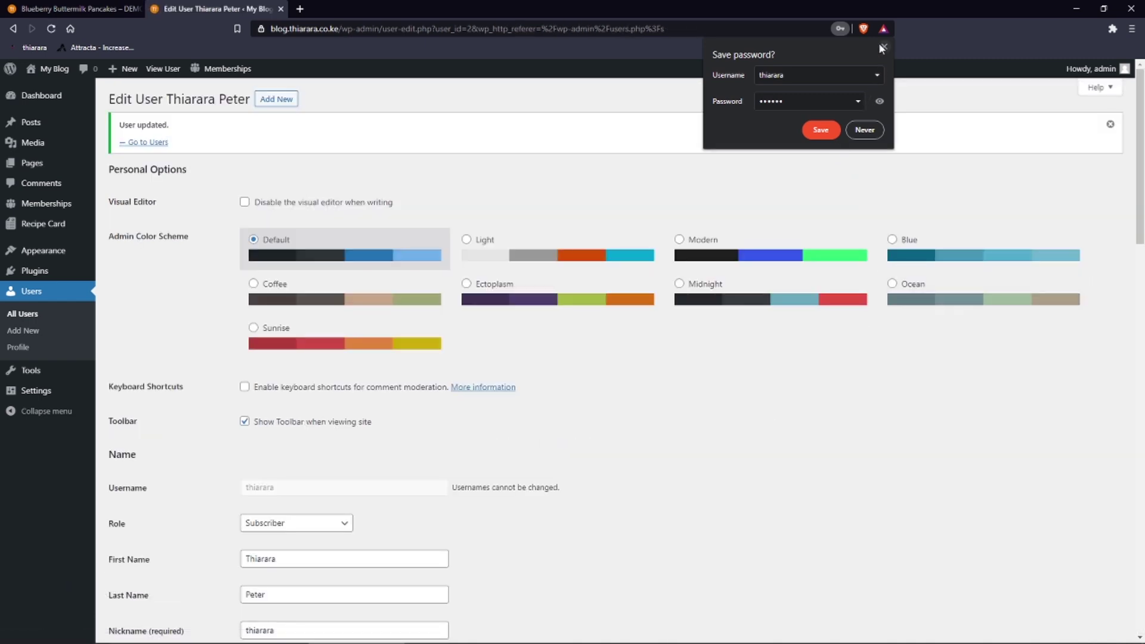
pyautogui.click(882, 47)
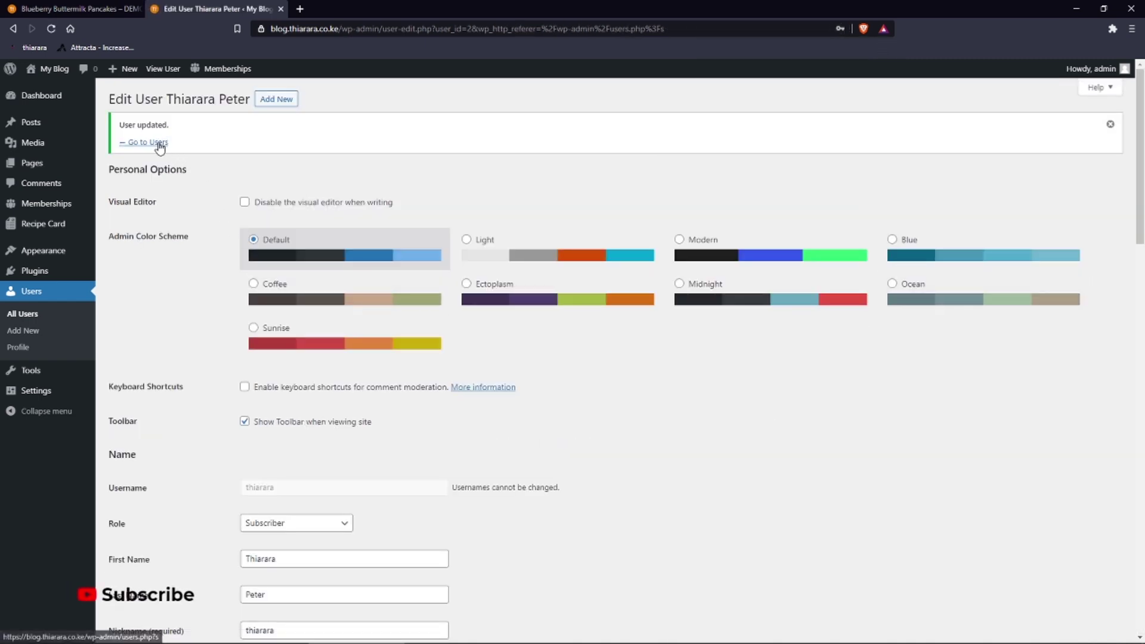
# Open the blog front page in a private window and go to the pancake recipe post
pyautogui.rightClick(56, 72)
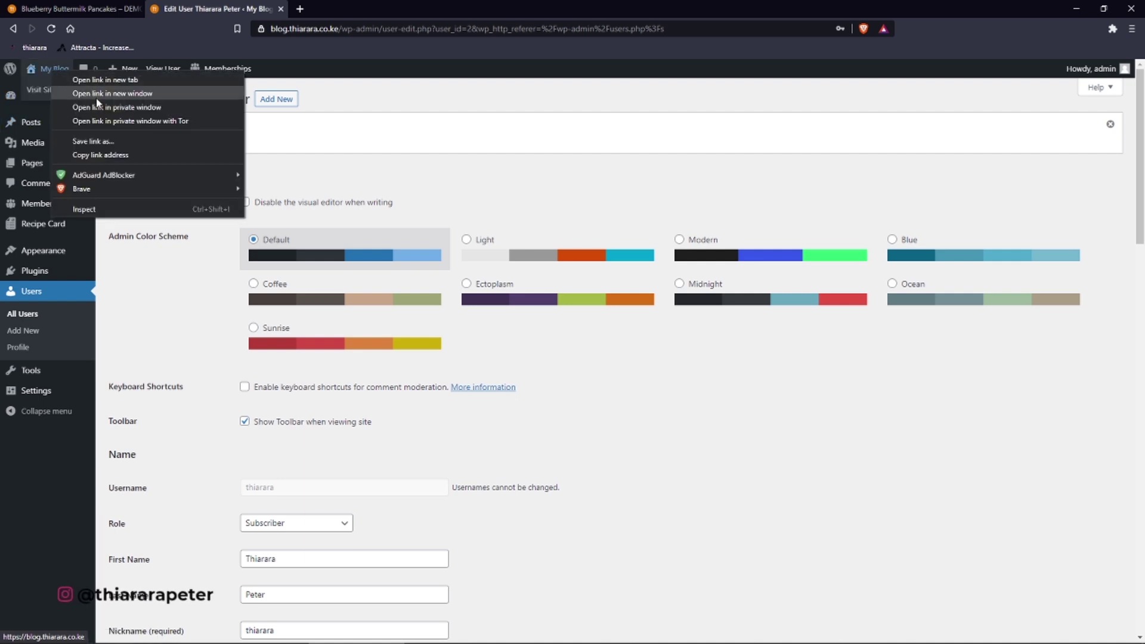
pyautogui.click(95, 107)
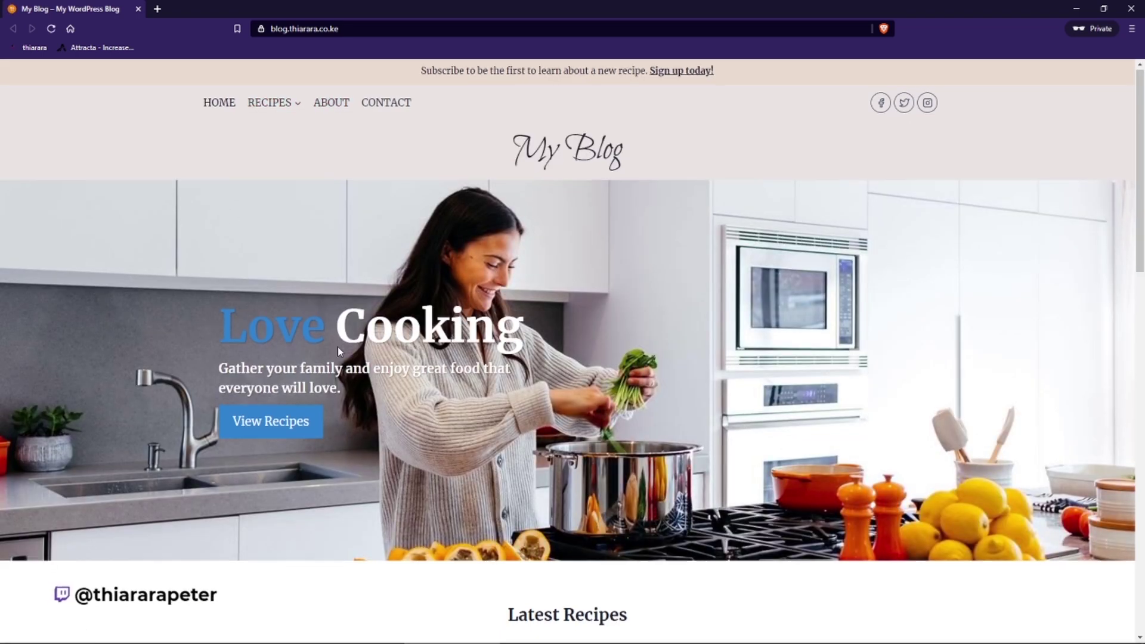
pyautogui.scroll(-7, 536, 405)
pyautogui.click(536, 411)
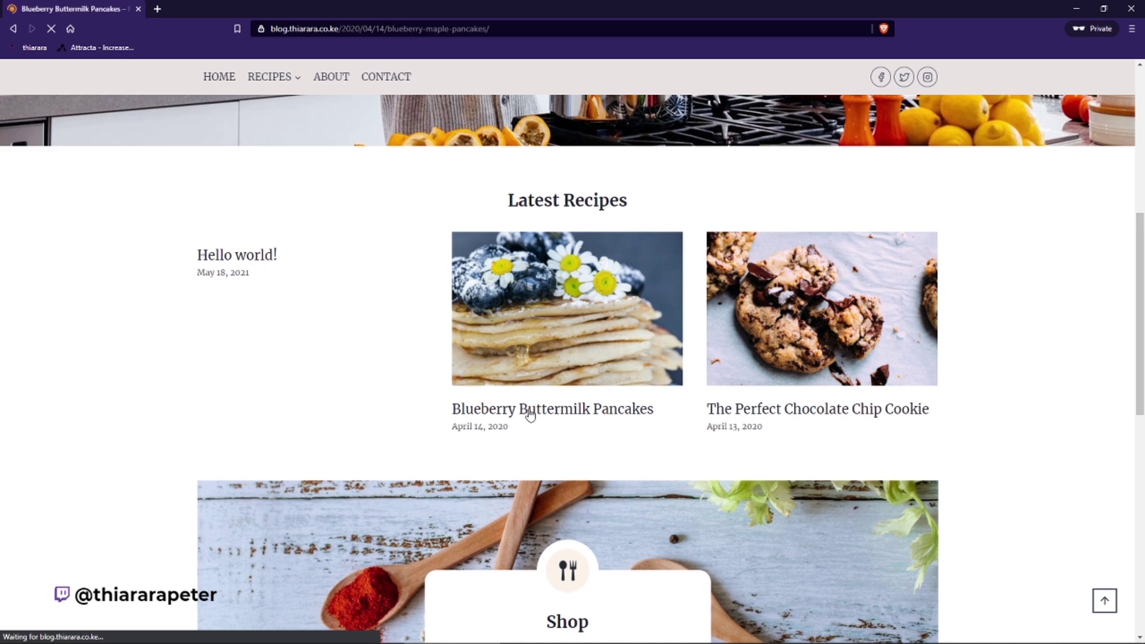
pyautogui.scroll(-6, 429, 450)
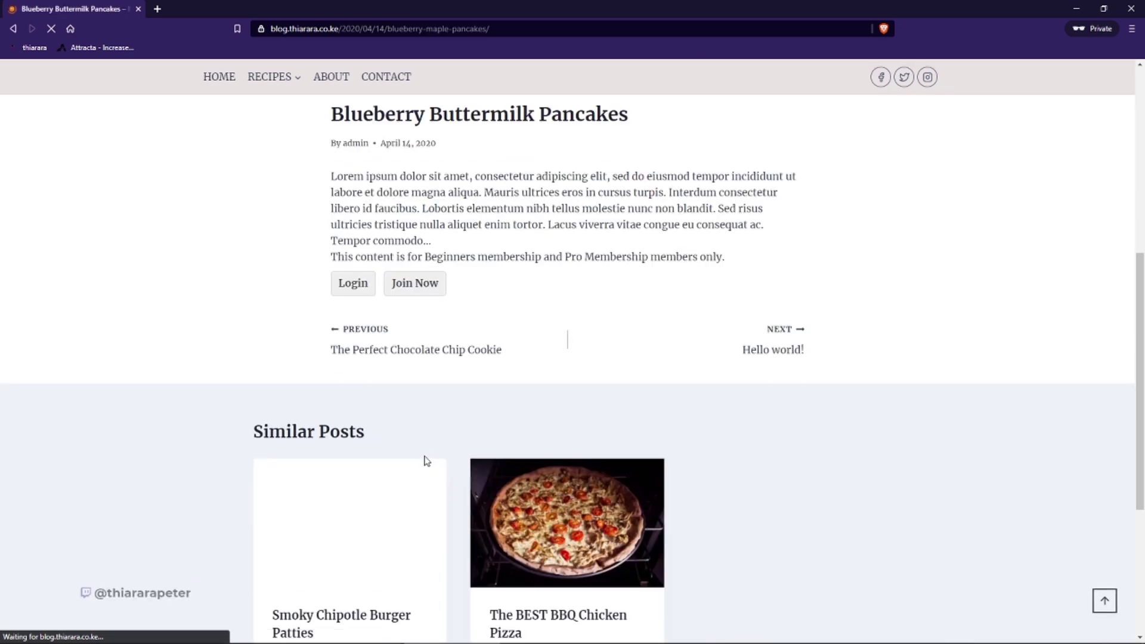
# Log in as the subscriber and review the Pro Membership billing and expiration details
pyautogui.click(360, 290)
pyautogui.click(248, 338)
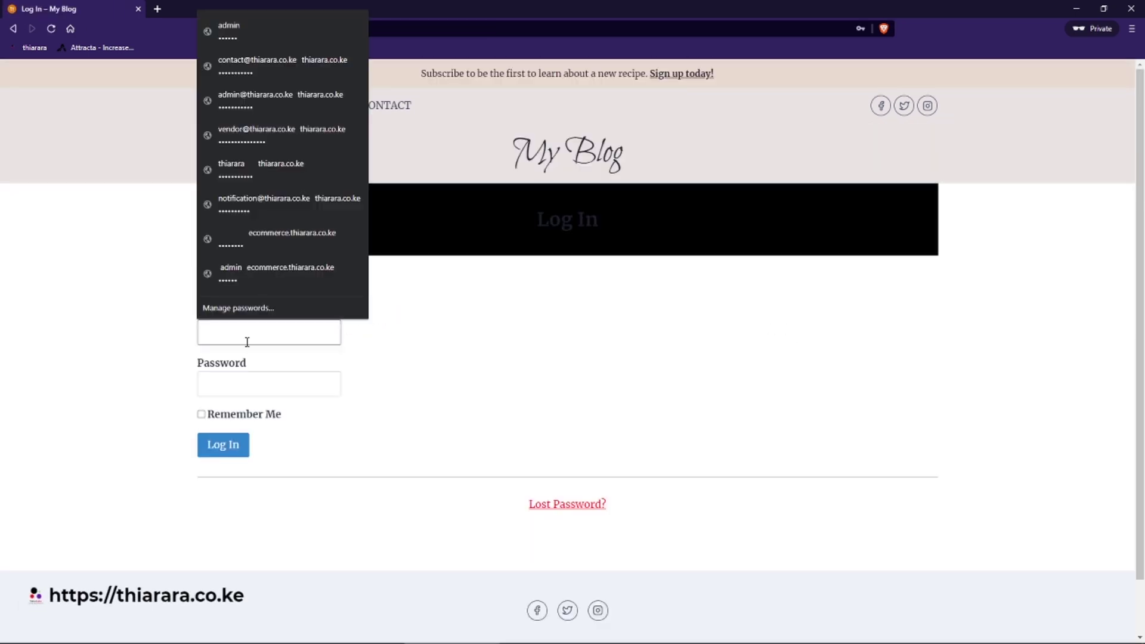
pyautogui.write('t')
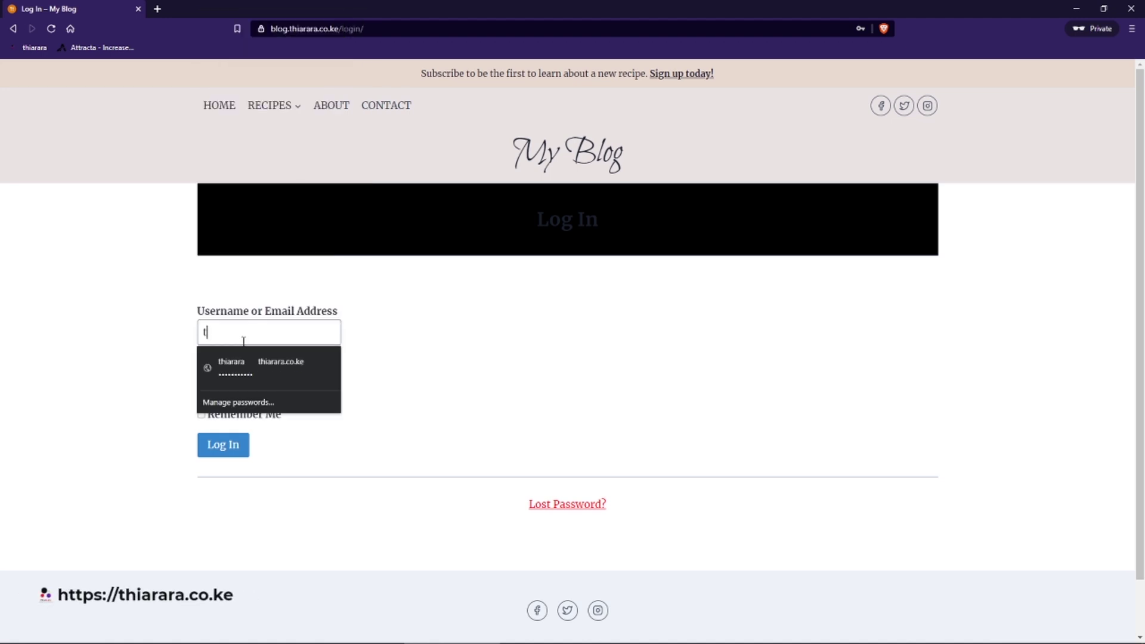
pyautogui.click(233, 363)
pyautogui.click(223, 445)
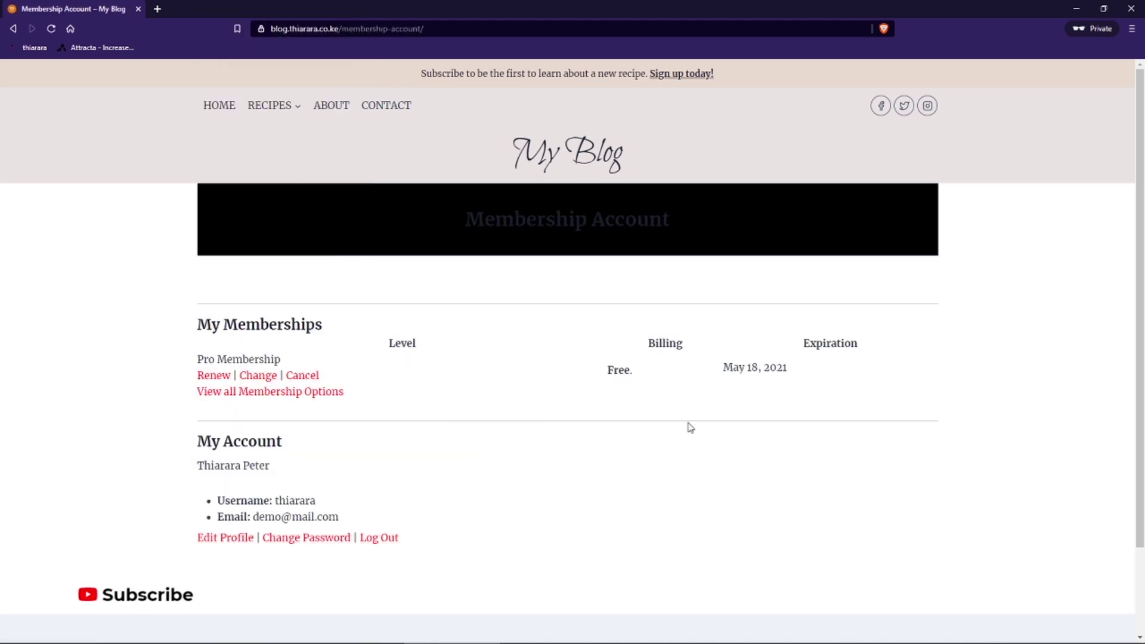
pyautogui.moveTo(815, 385); pyautogui.dragTo(600, 375)
pyautogui.moveTo(341, 379); pyautogui.dragTo(223, 355)
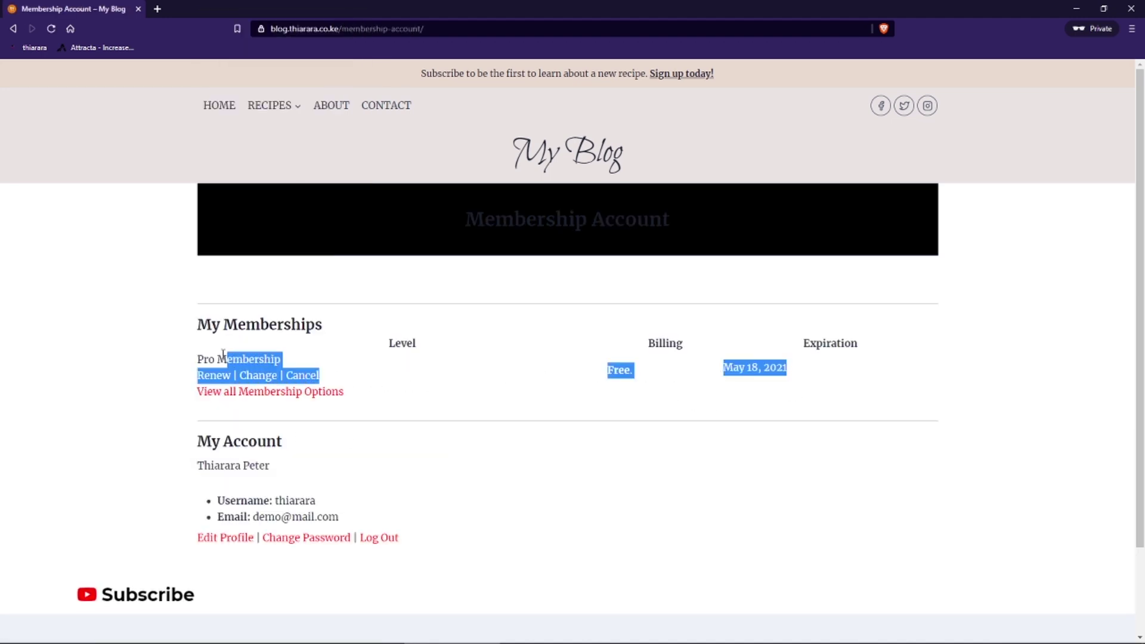
# Reopen the Blueberry Buttermilk Pancakes post from Recipes, scroll through the full recipe and back up
pyautogui.click(270, 104)
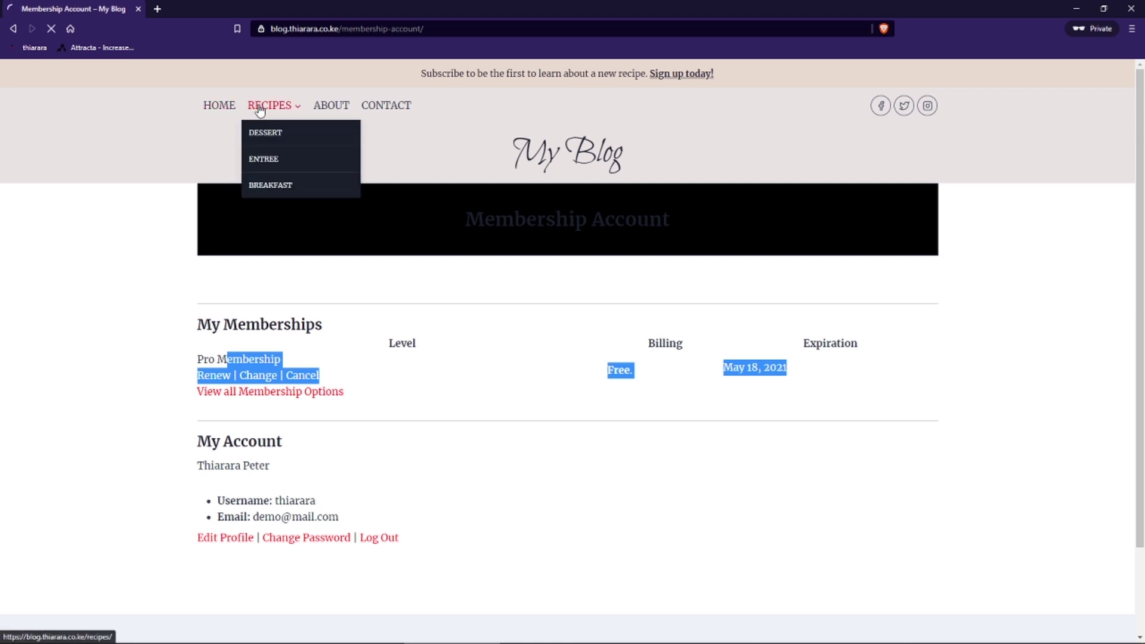
pyautogui.scroll(-5, 406, 340)
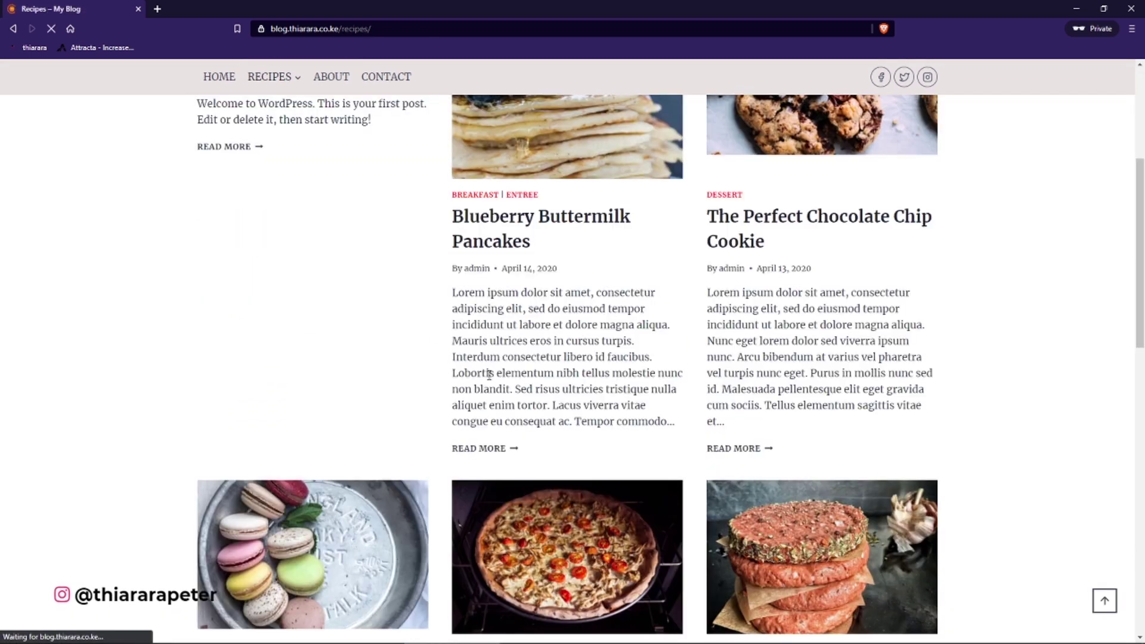
pyautogui.click(492, 222)
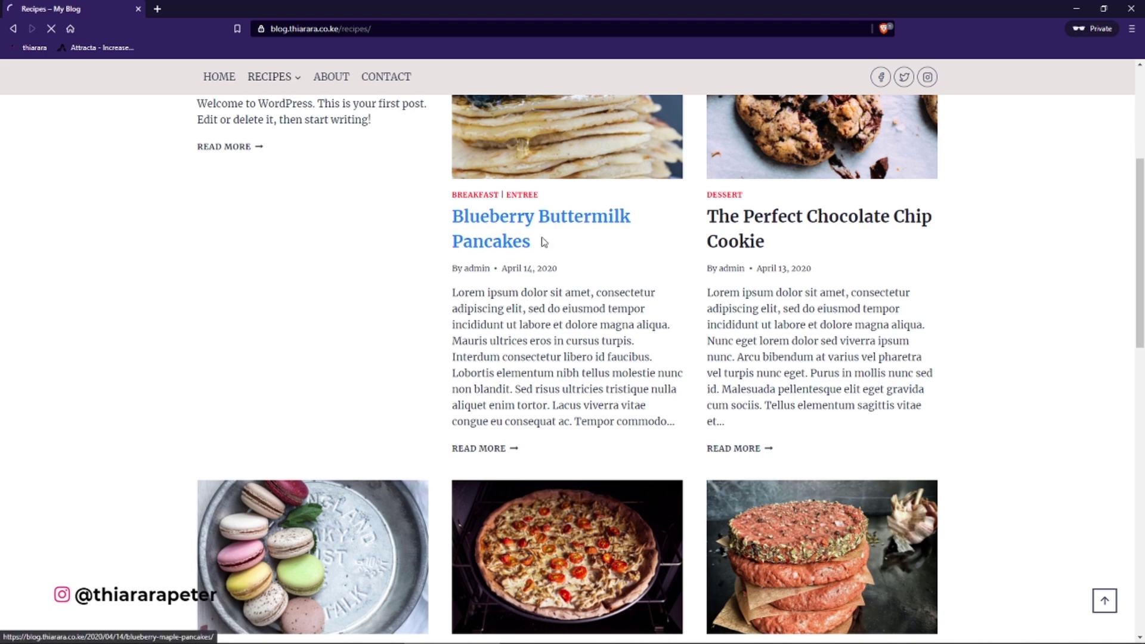
pyautogui.scroll(-15, 517, 310)
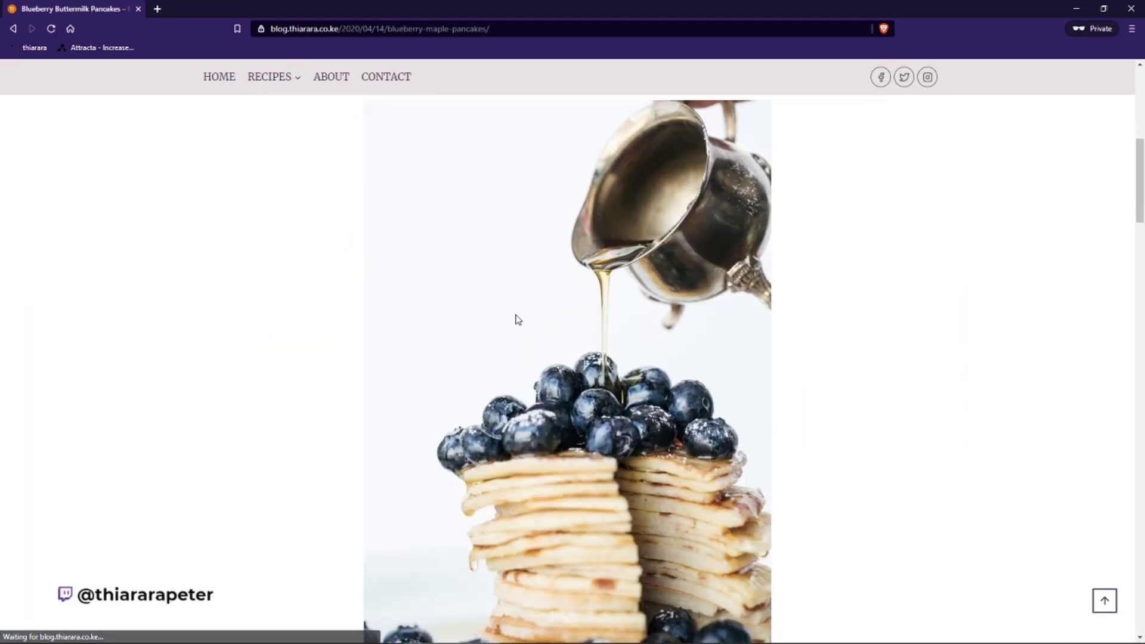
pyautogui.scroll(-15, 518, 318)
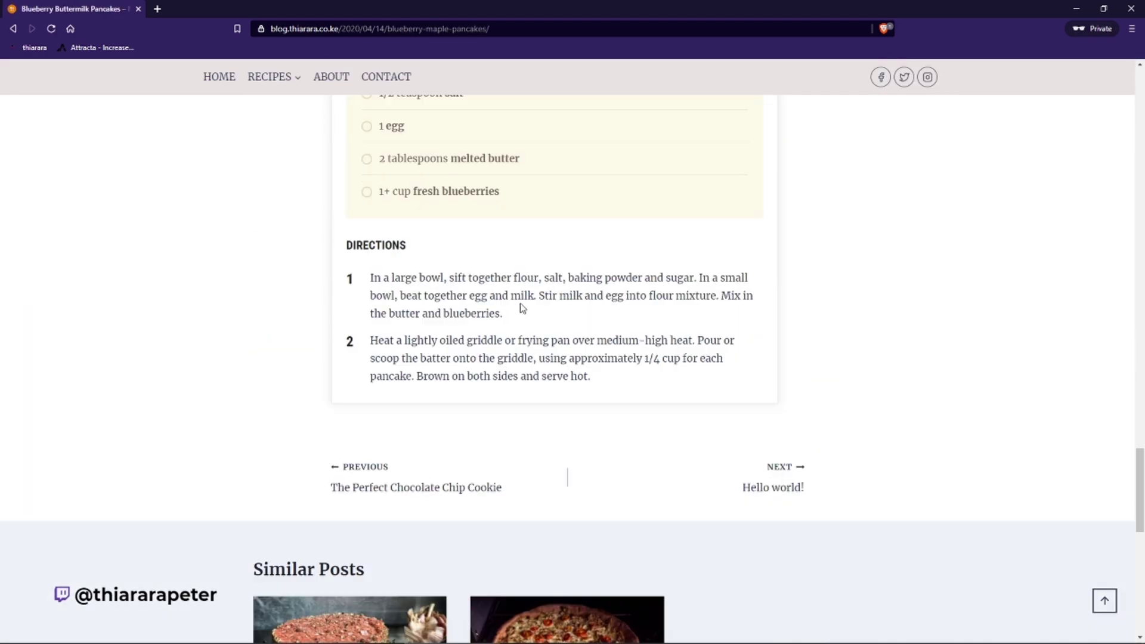
pyautogui.scroll(15, 405, 239)
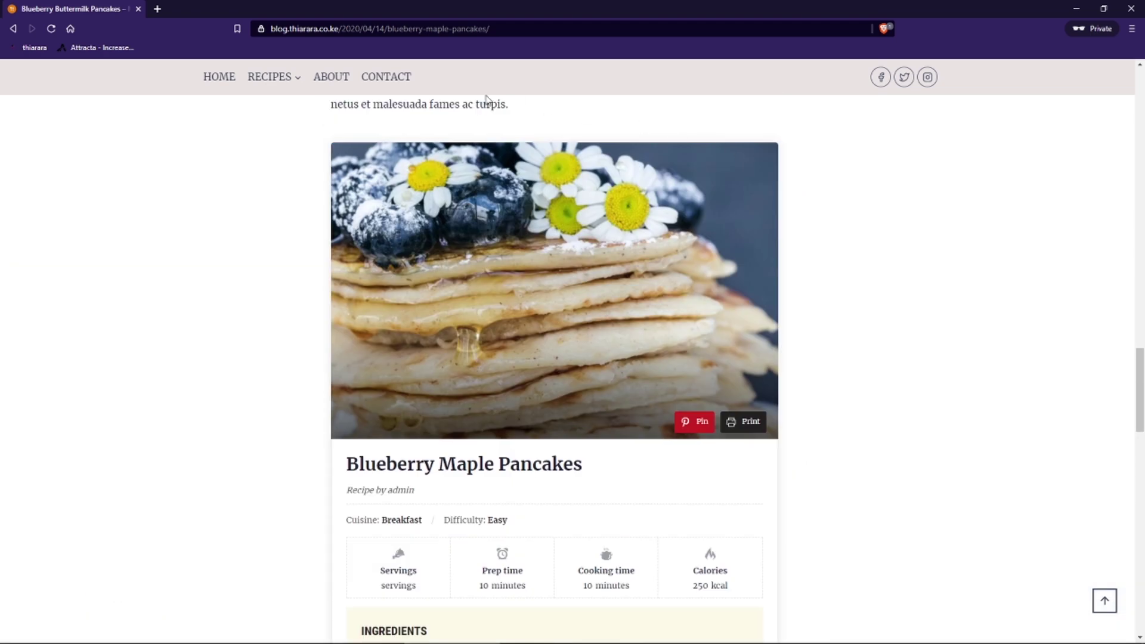
pyautogui.scroll(7, 655, 135)
pyautogui.scroll(12, 689, 145)
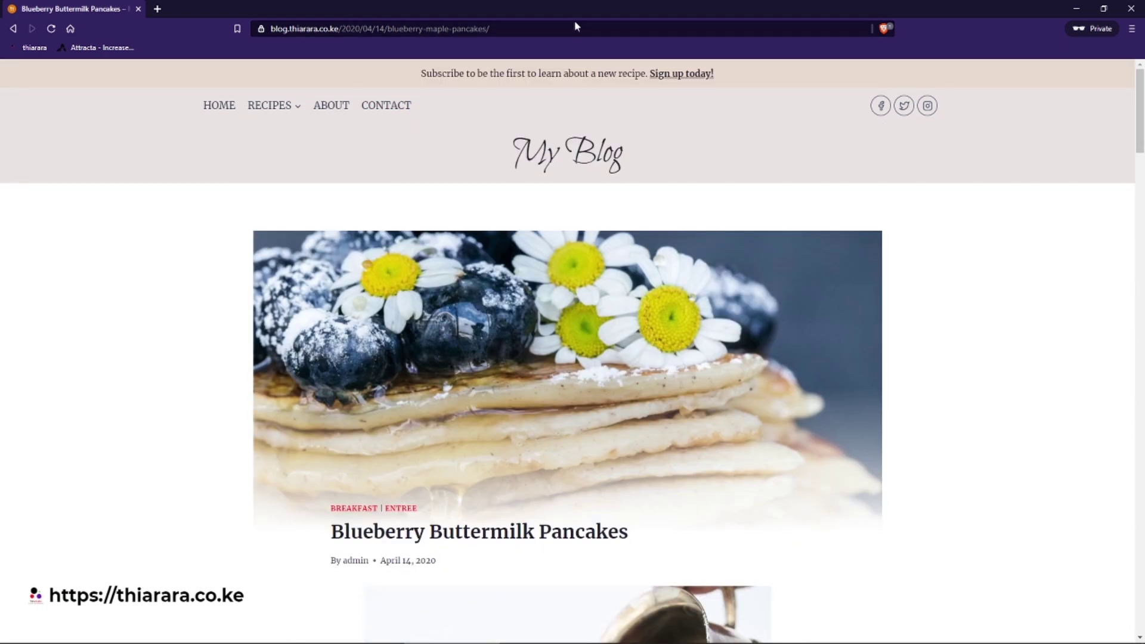
# Open Appearance > Menus and expand the Paid Memberships Pro menu items
pyautogui.moveTo(973, 3); pyautogui.dragTo(788, 87)
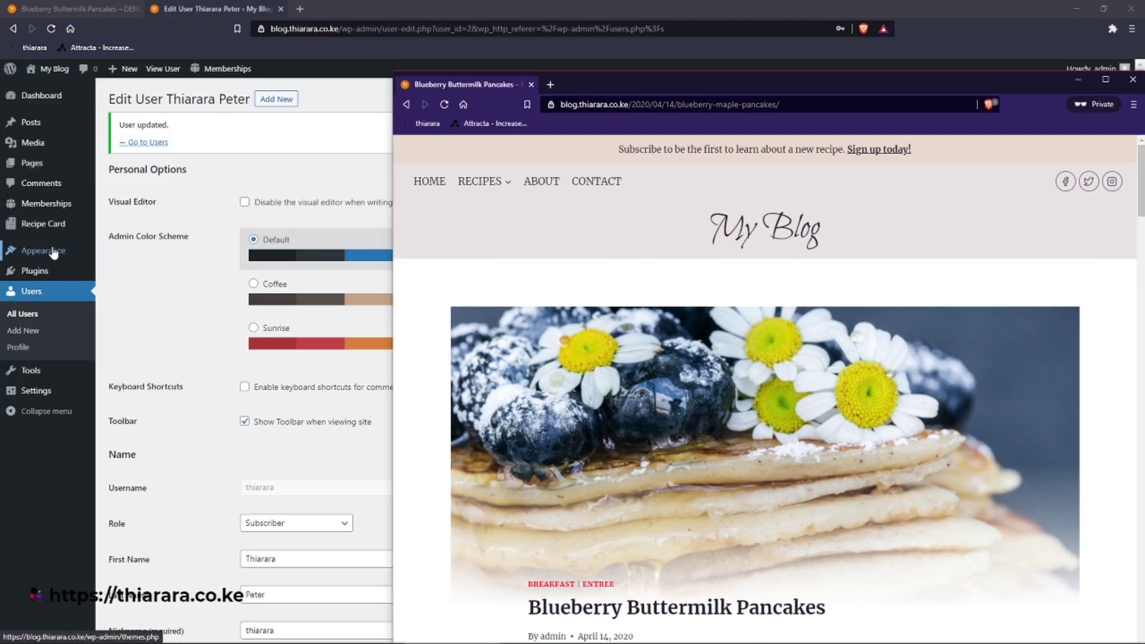
pyautogui.moveTo(55, 251)
pyautogui.click(111, 301)
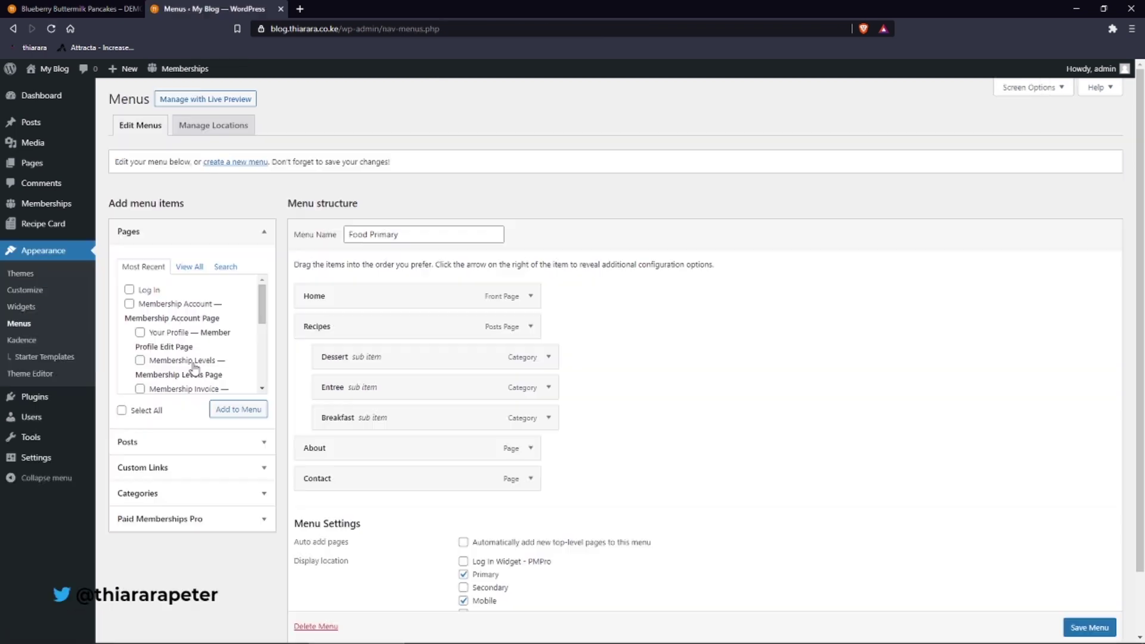
pyautogui.scroll(-3, 202, 345)
pyautogui.scroll(-3, 206, 340)
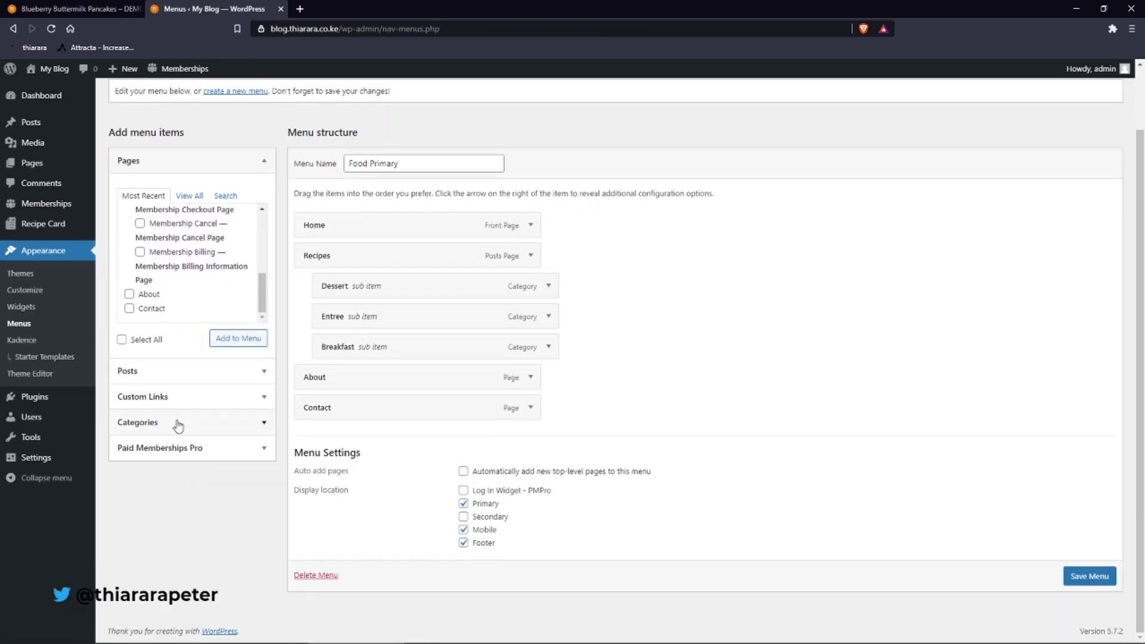
pyautogui.click(172, 449)
# Add the Log In and Log Out links and save the Food Primary menu
pyautogui.scroll(-5, 197, 351)
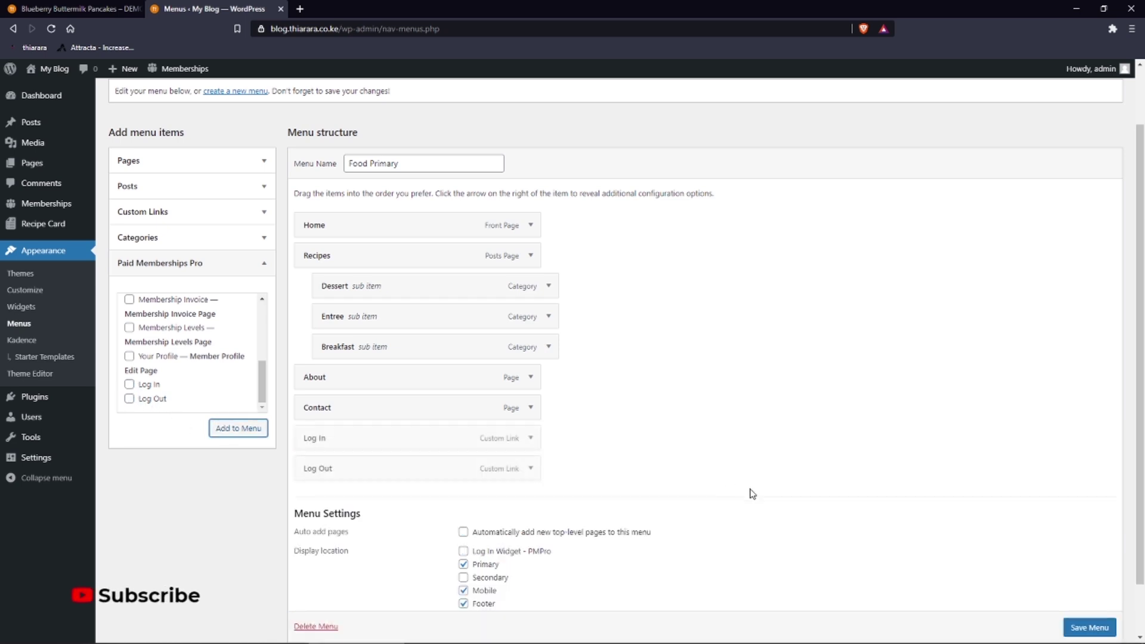
pyautogui.click(1073, 627)
pyautogui.scroll(-1, 1014, 614)
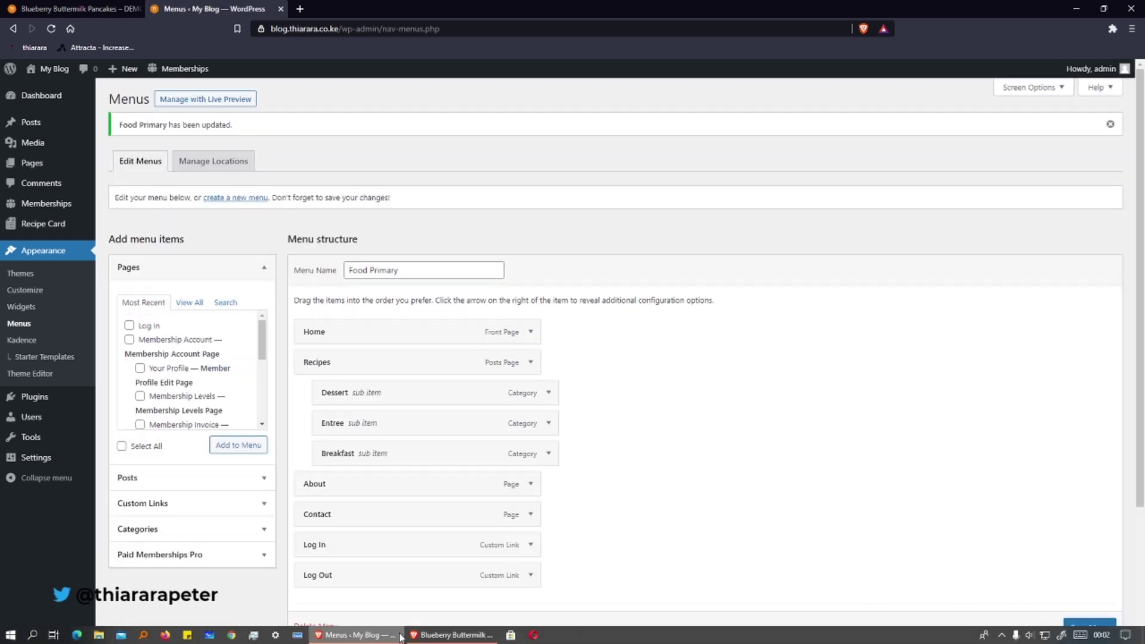
pyautogui.click(453, 635)
# Reload the maximized blog and log out of the subscriber account via the new menu link
pyautogui.moveTo(483, 474); pyautogui.dragTo(605, 4)
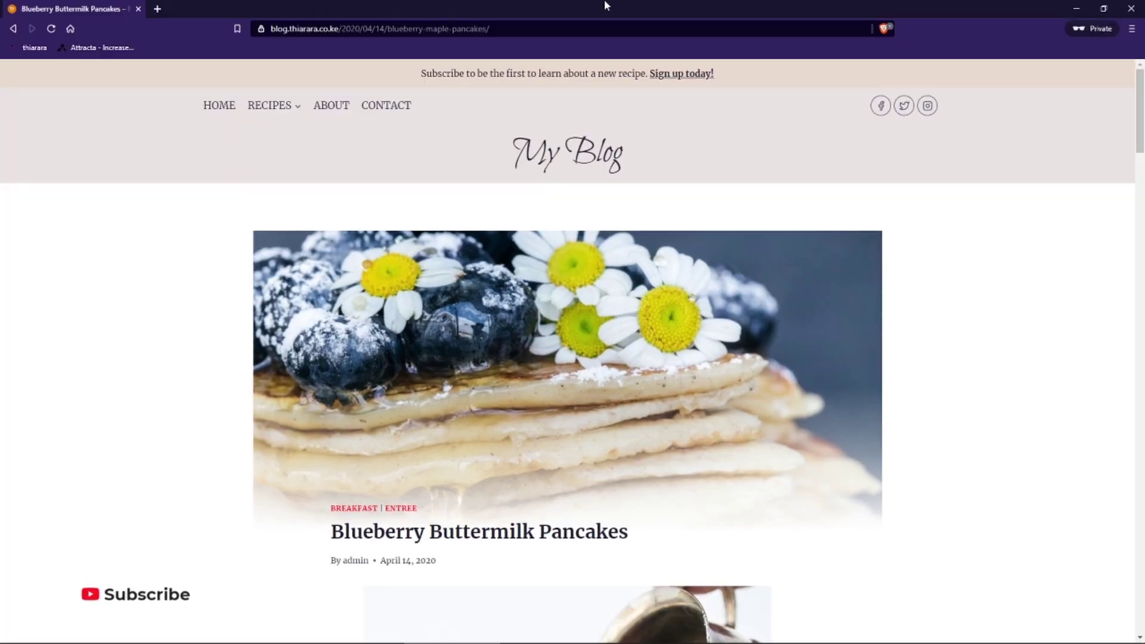
pyautogui.click(56, 32)
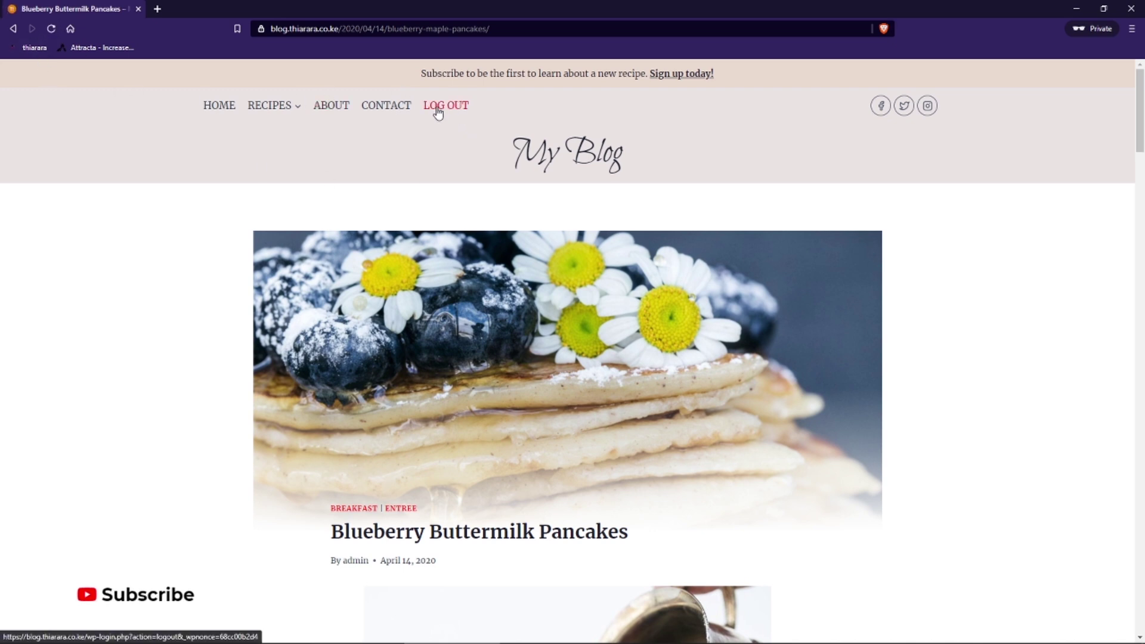
pyautogui.scroll(-7, 450, 115)
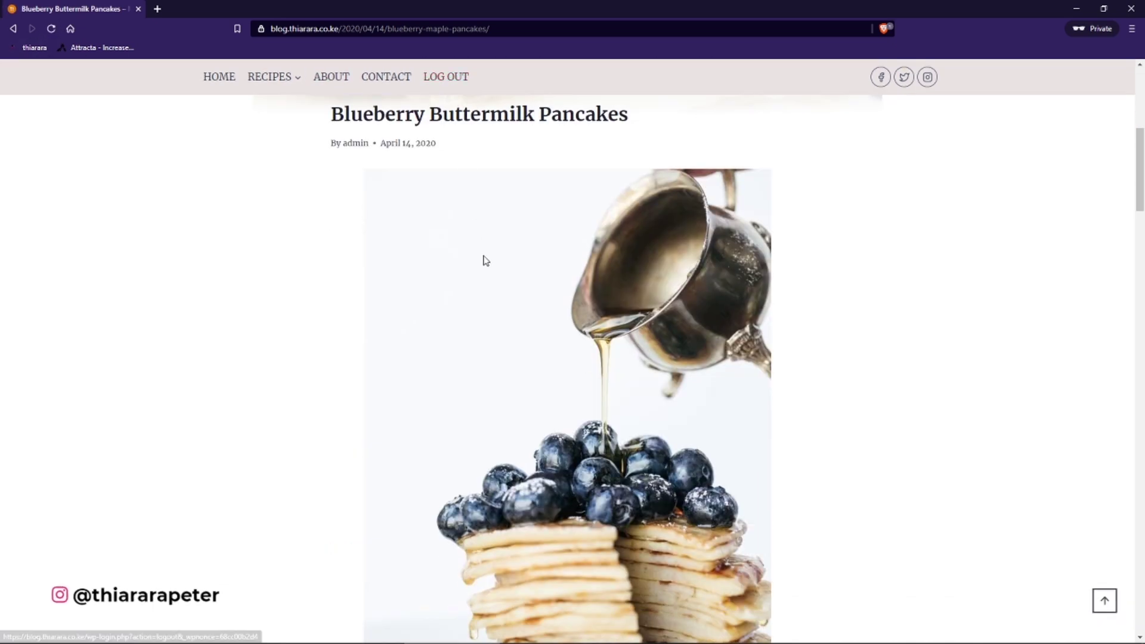
pyautogui.scroll(5, 483, 260)
pyautogui.click(449, 78)
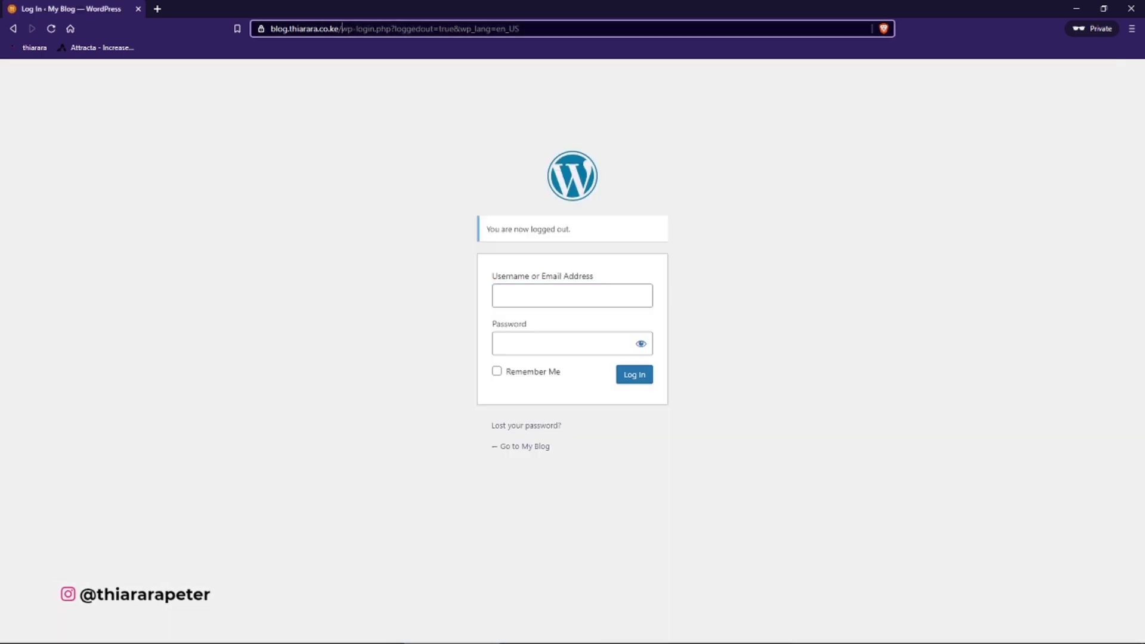
# Go to the blog home page and open the Blueberry Buttermilk Pancakes post's members-only teaser
pyautogui.moveTo(340, 28); pyautogui.dragTo(582, 55)
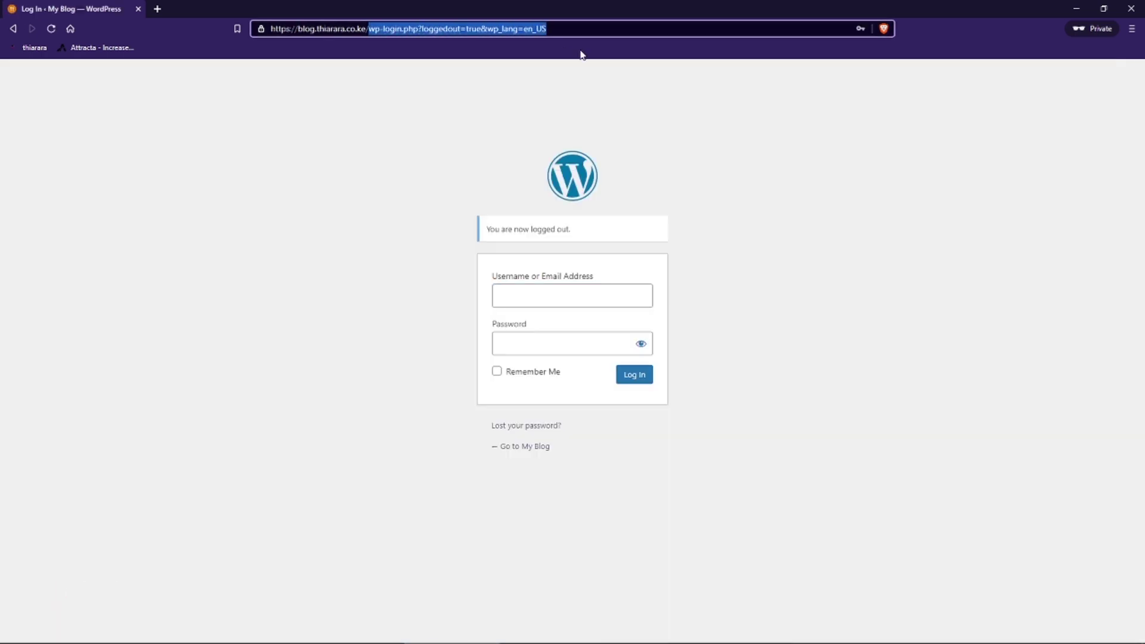
pyautogui.press('BackSpace')
pyautogui.press('Return')
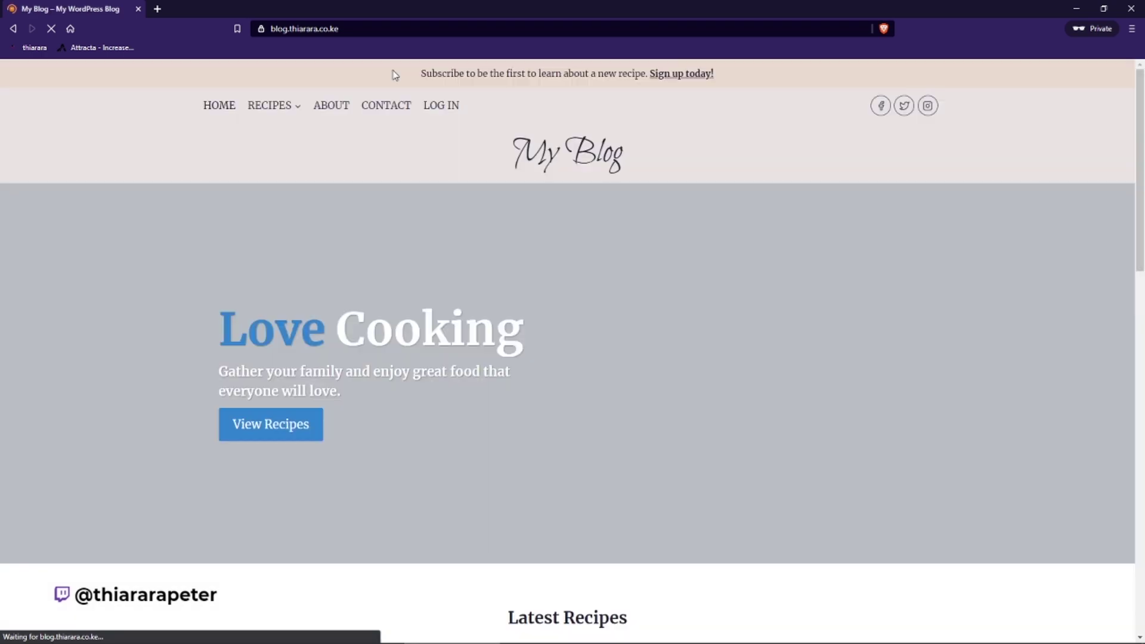
pyautogui.scroll(-7, 568, 351)
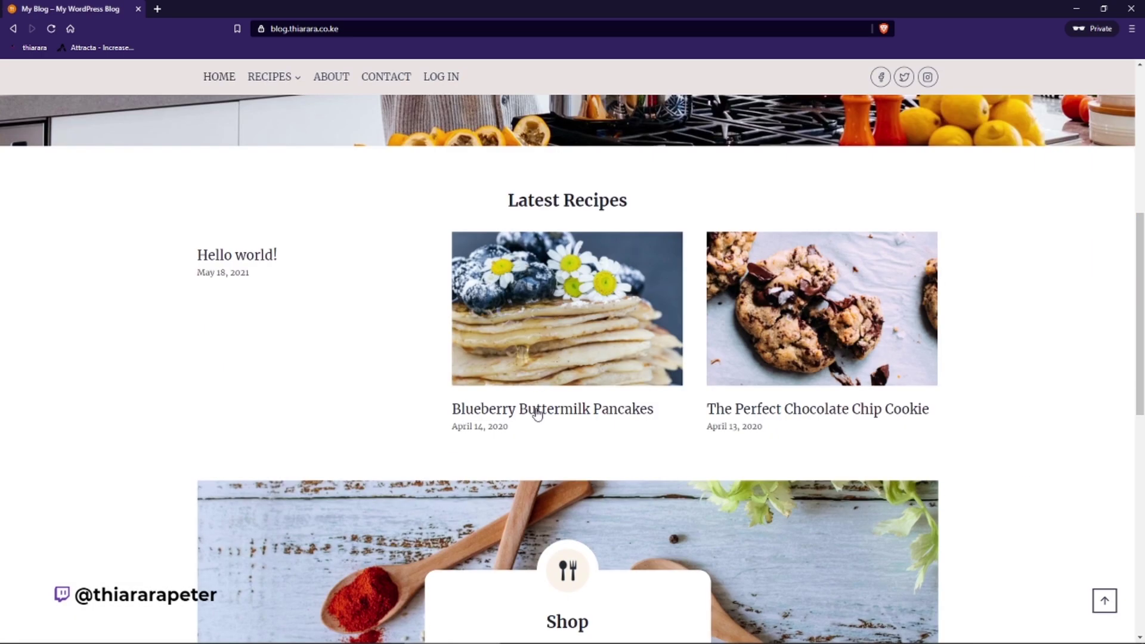
pyautogui.scroll(-2, 536, 411)
pyautogui.click(556, 275)
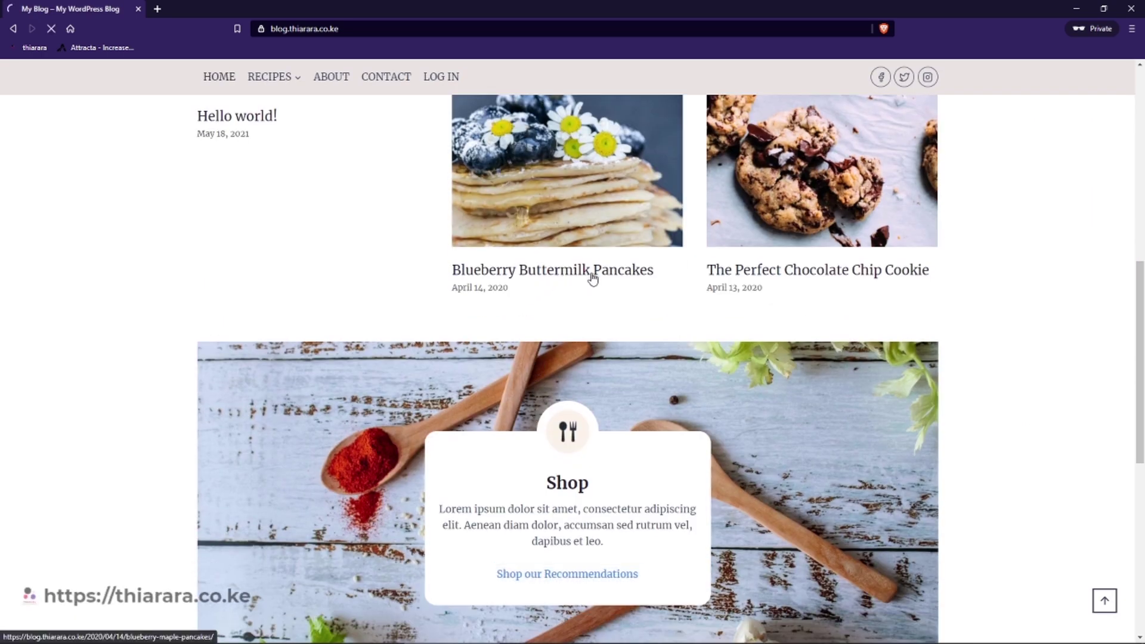
pyautogui.scroll(-5, 512, 400)
pyautogui.scroll(-2, 512, 400)
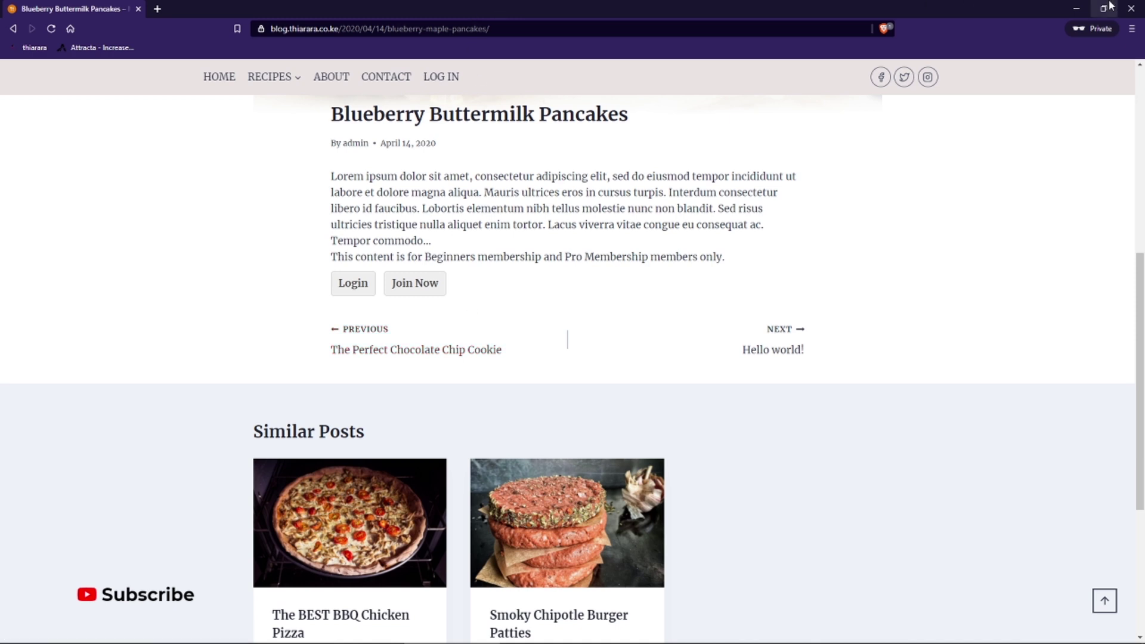
# Open the Blueberry Buttermilk Pancakes post in the block editor from All Posts
pyautogui.click(1089, 8)
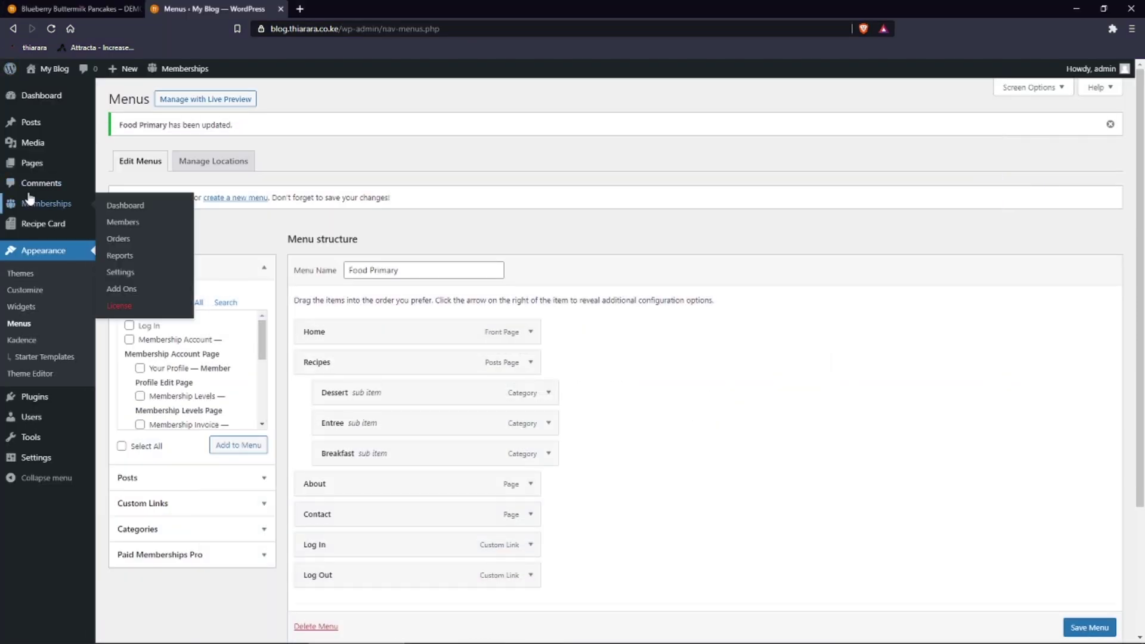
pyautogui.moveTo(30, 122)
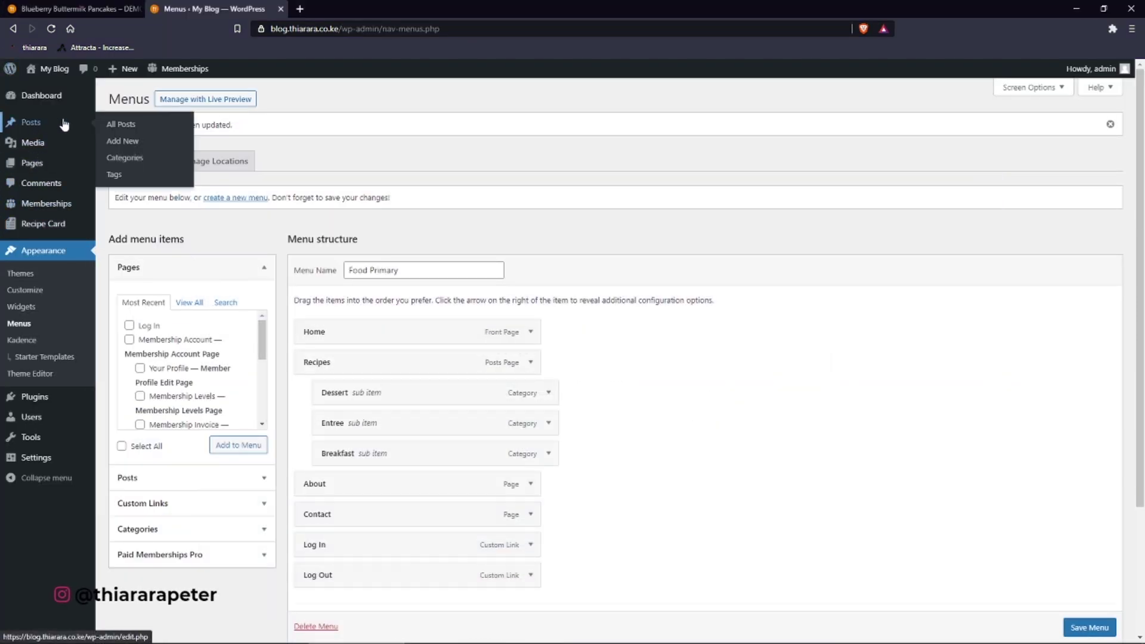
pyautogui.click(127, 127)
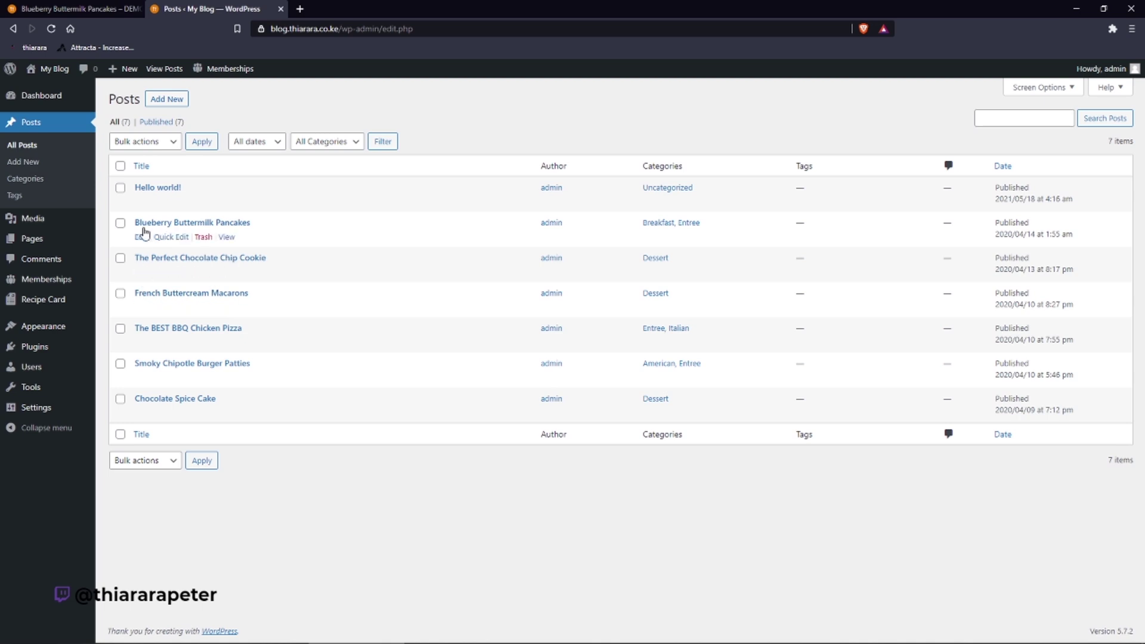
pyautogui.click(141, 238)
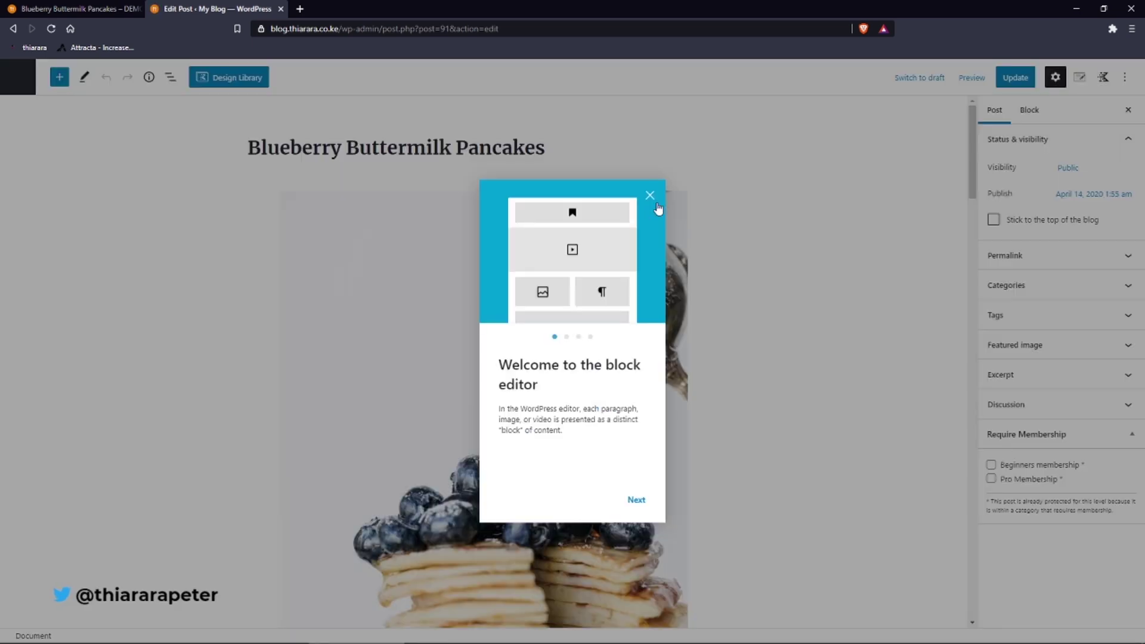
pyautogui.click(650, 195)
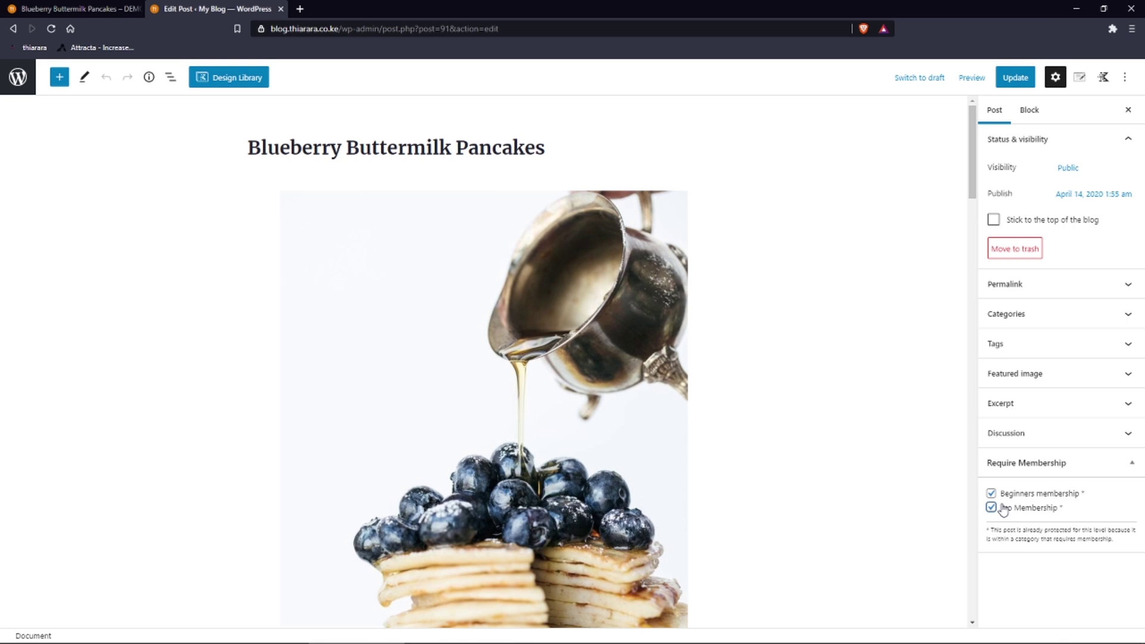
# Require Pro Membership alongside Beginners for the pancakes post and update it
pyautogui.click(1018, 85)
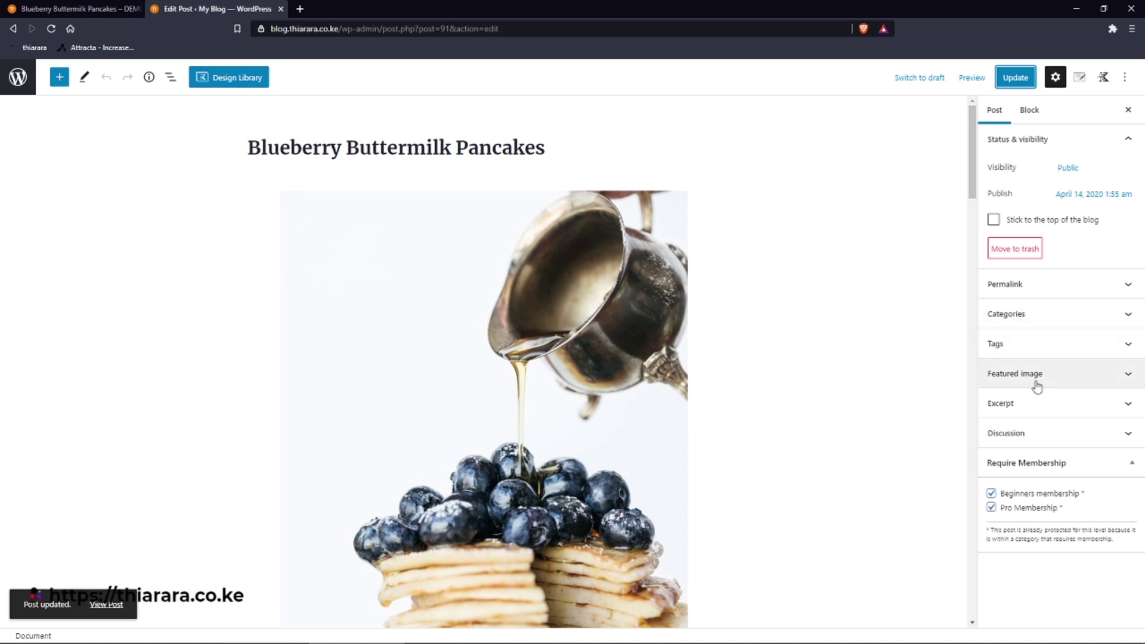
pyautogui.click(992, 507)
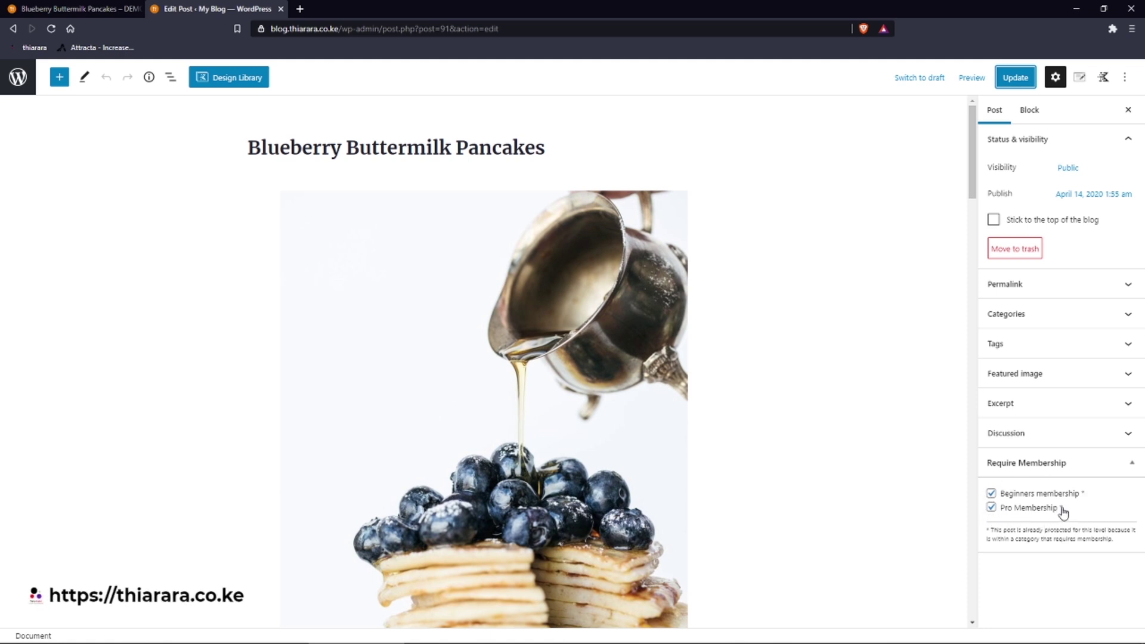
pyautogui.click(991, 508)
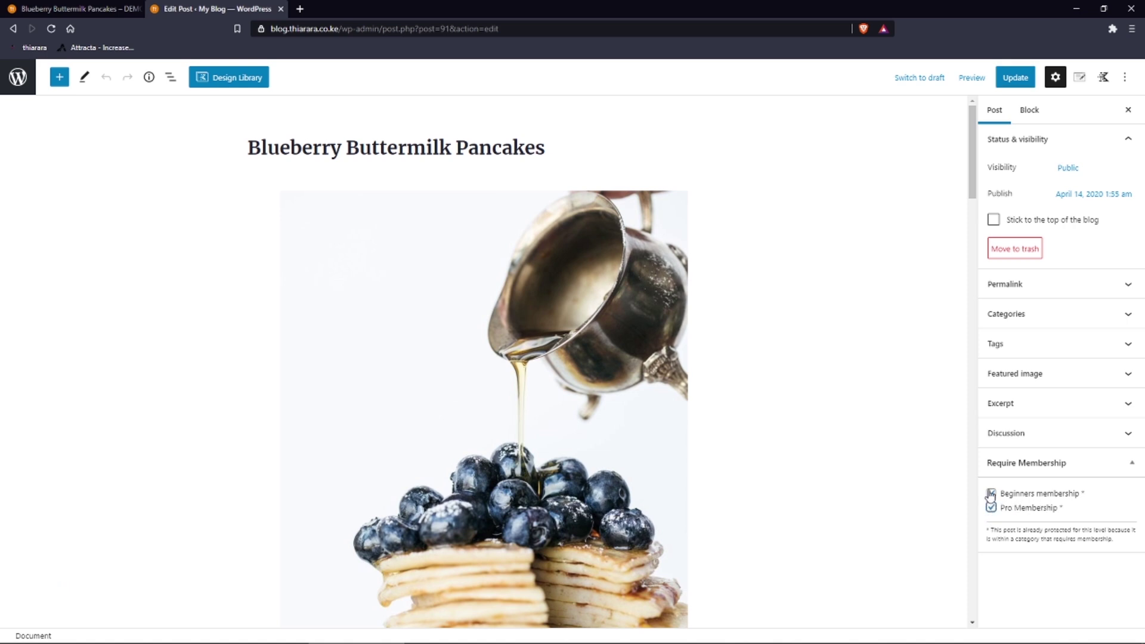
pyautogui.click(991, 507)
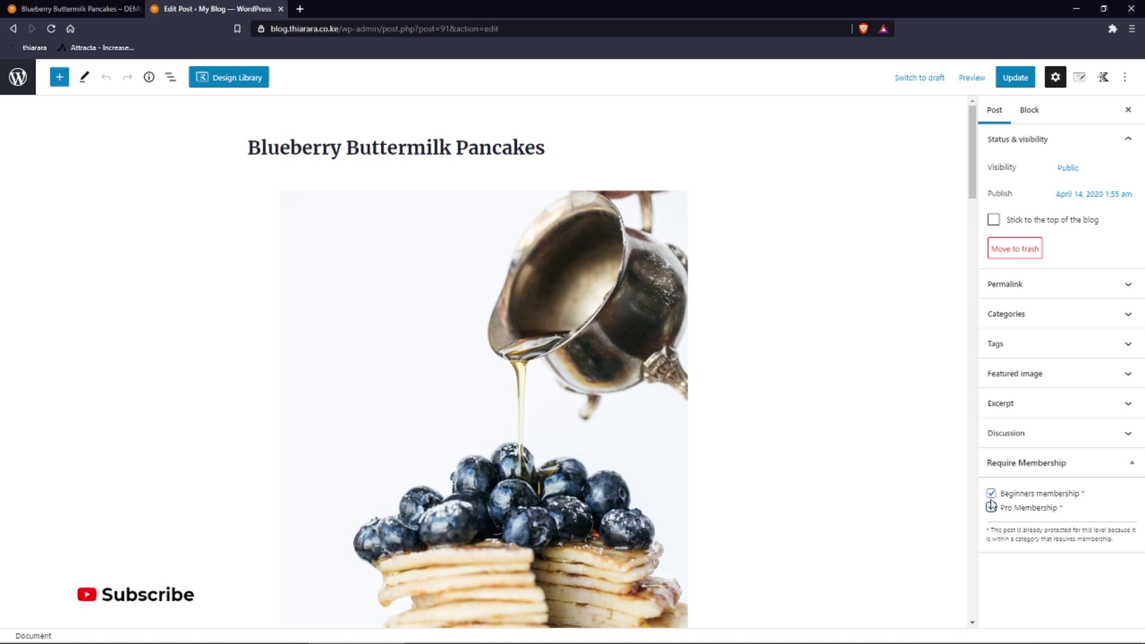
pyautogui.click(1009, 76)
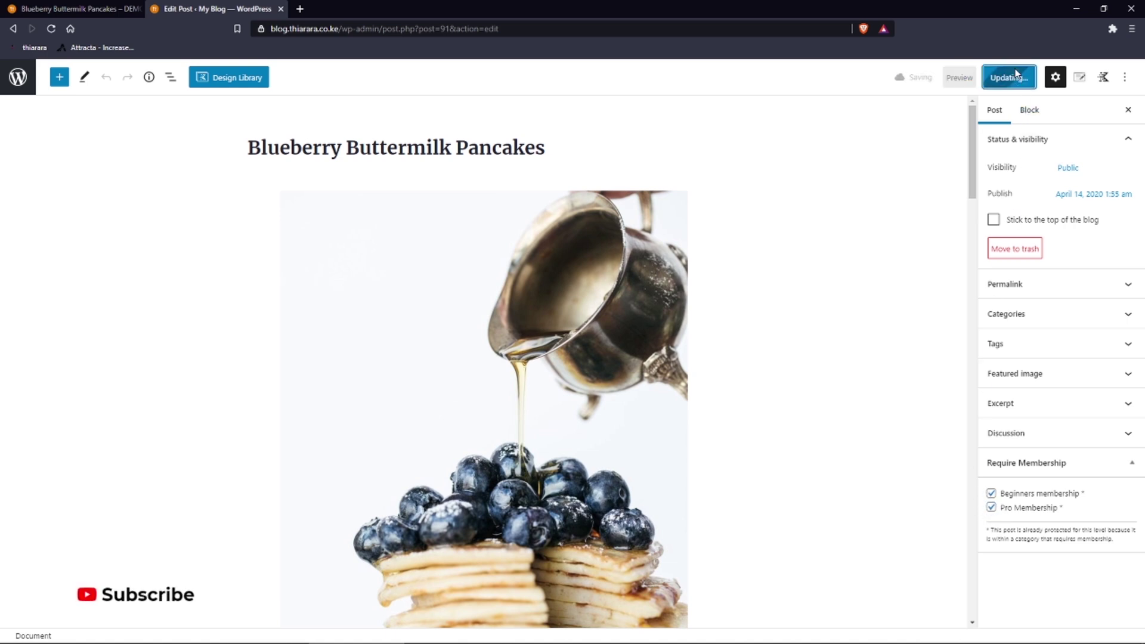